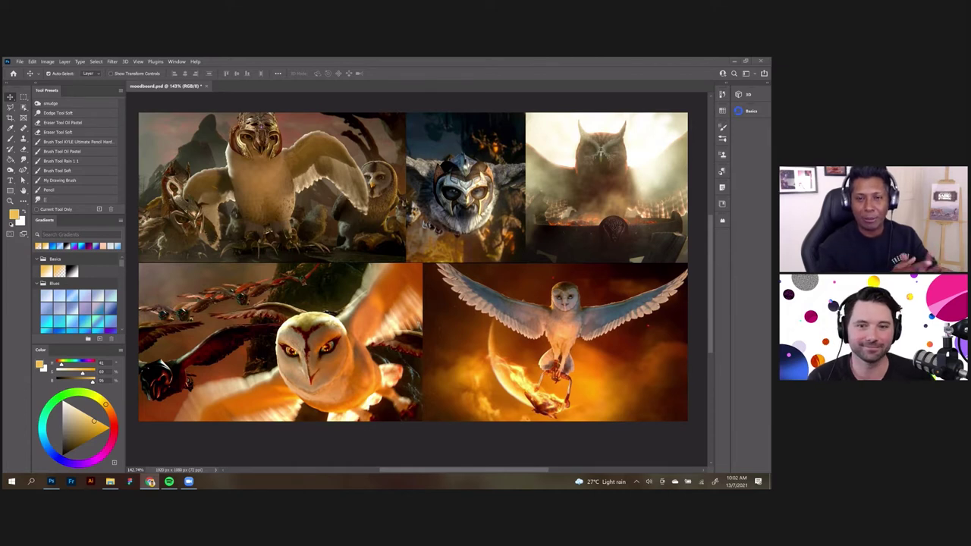
click(483, 110)
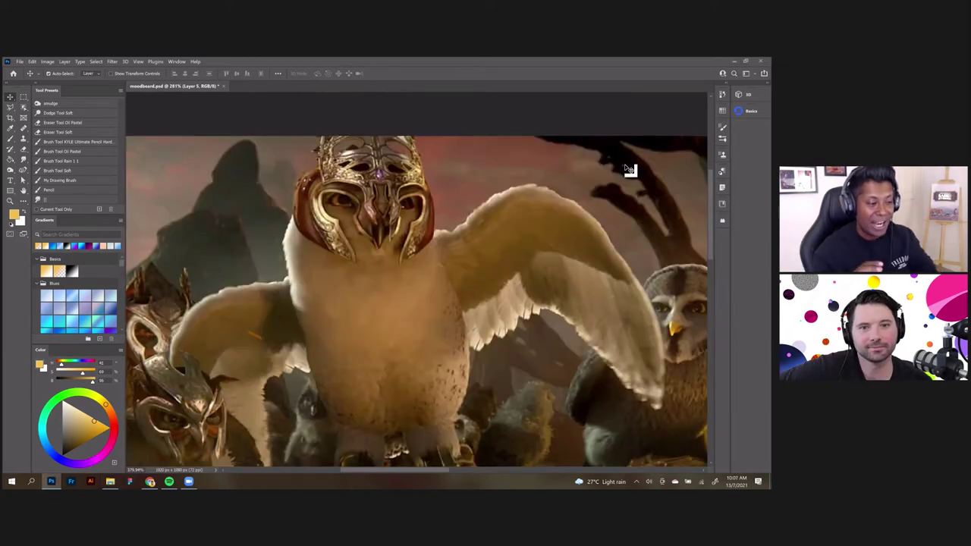
scroll(630, 170, left, 3)
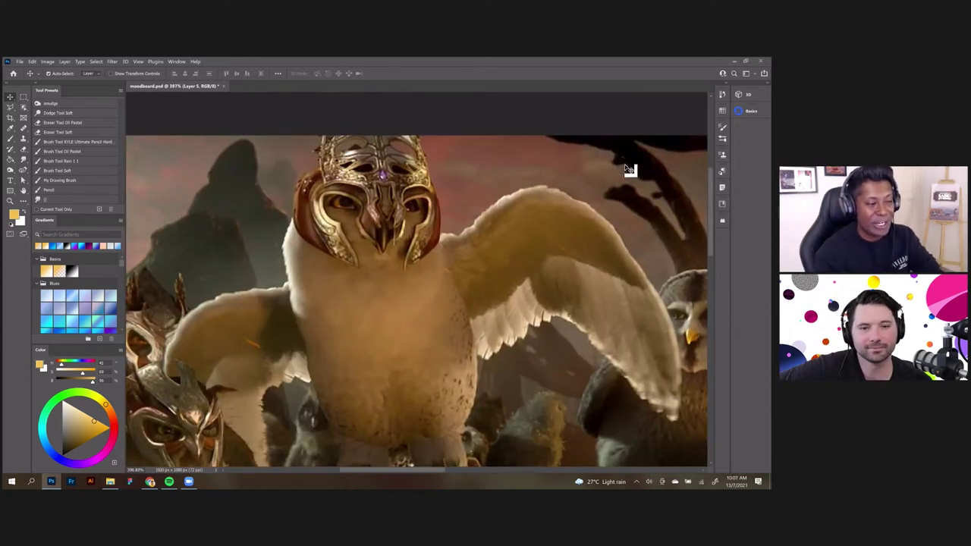
scroll(630, 169, down, 1)
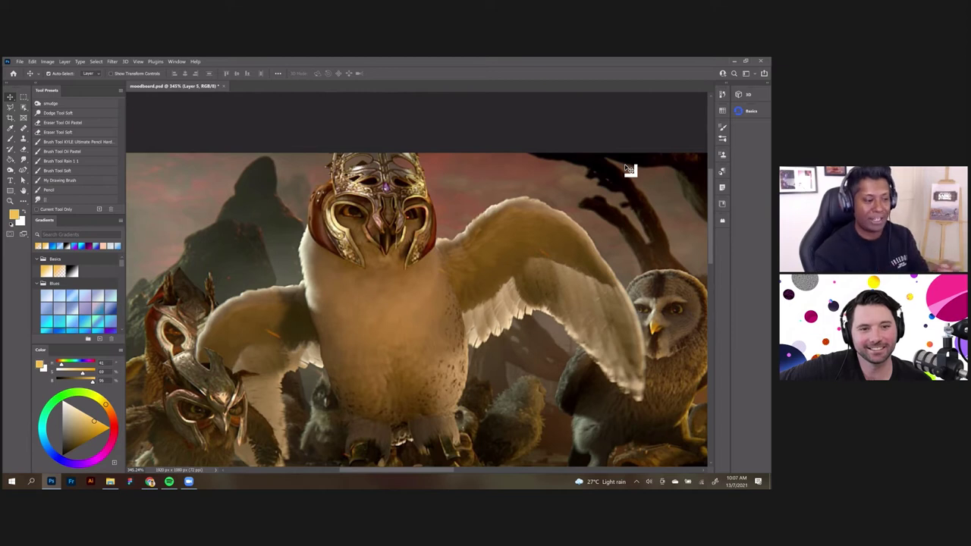
scroll(630, 170, down, 3)
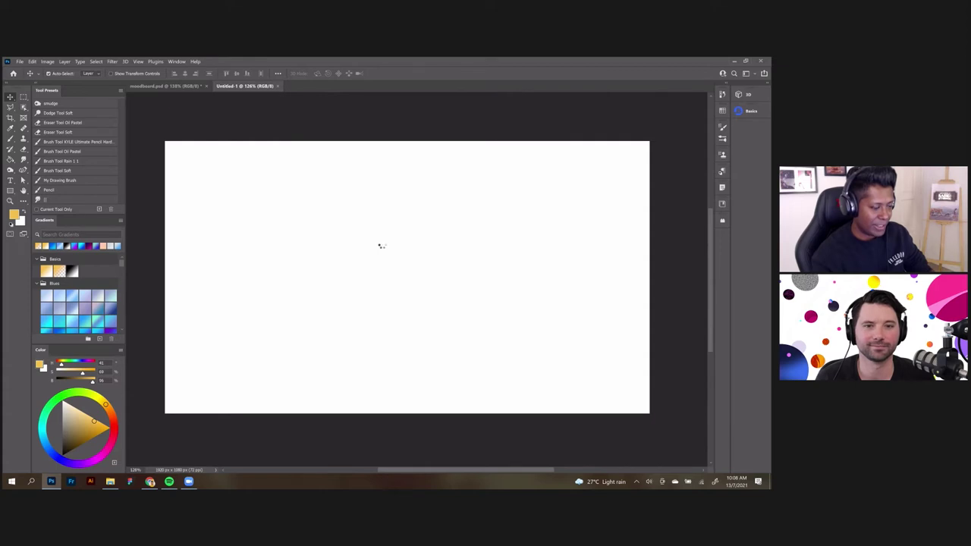
Place the Sky image in the blank document, scale it to about 71% and position its lower clouds across the whole canvas
key(ctrl+t)
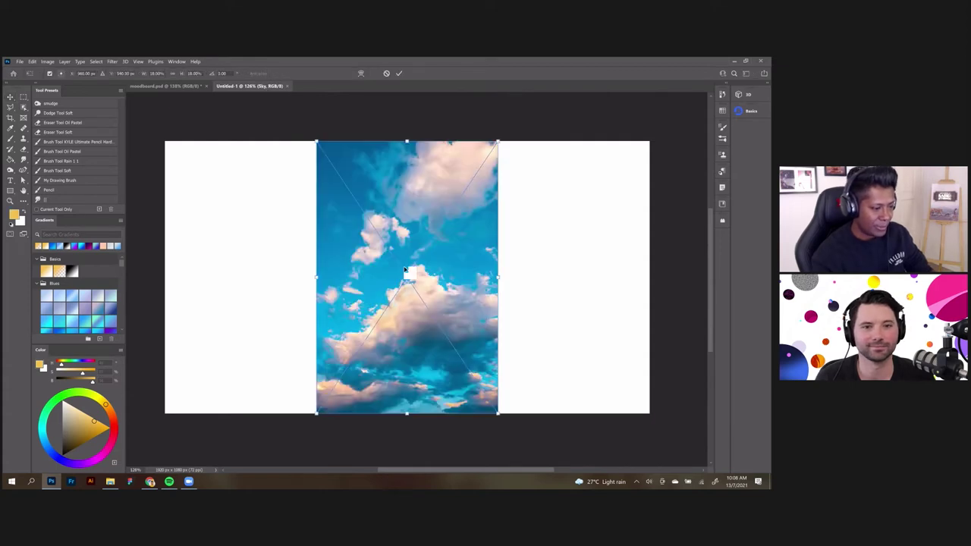
scroll(384, 247, down, 3)
scroll(385, 245, up, 1)
scroll(369, 206, down, 2)
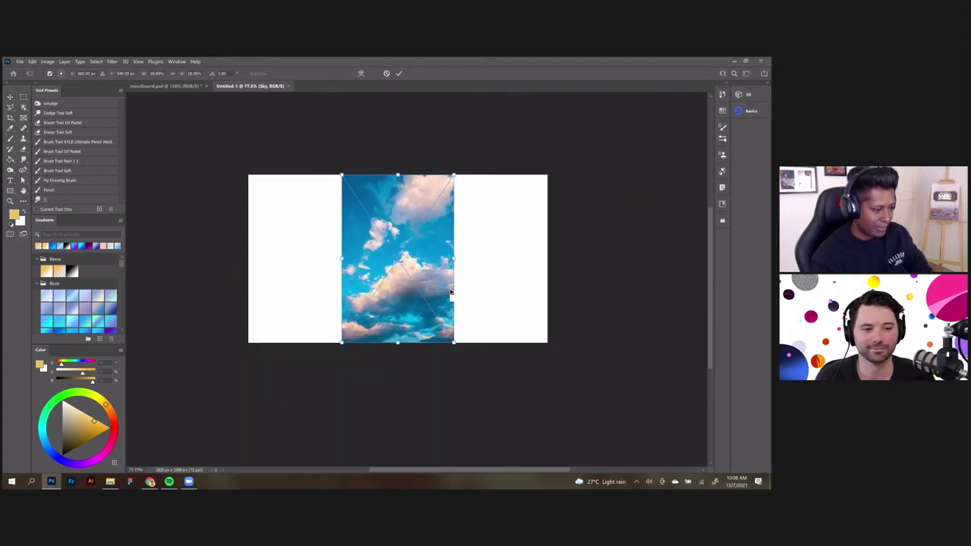
drag(456, 345, 631, 438)
scroll(459, 311, down, 3)
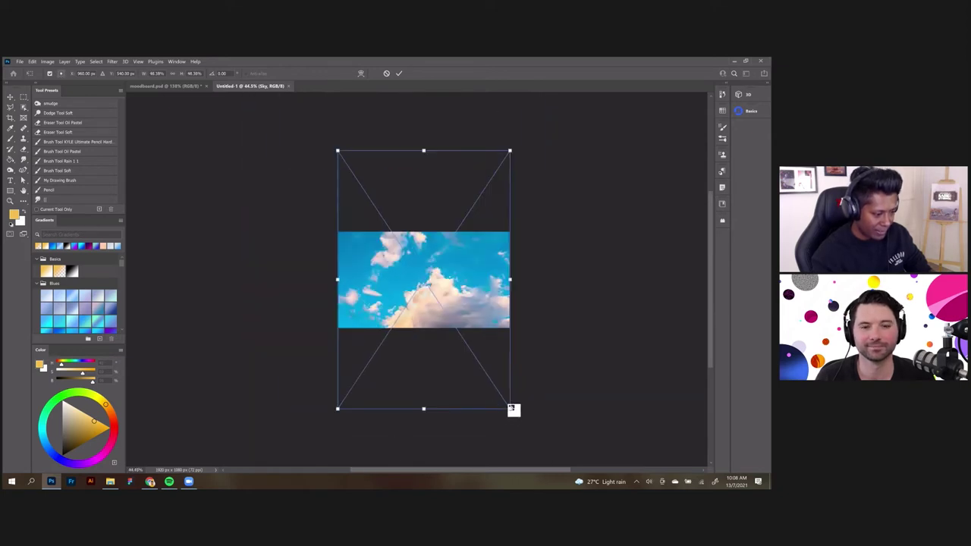
drag(514, 408, 584, 458)
drag(498, 349, 482, 291)
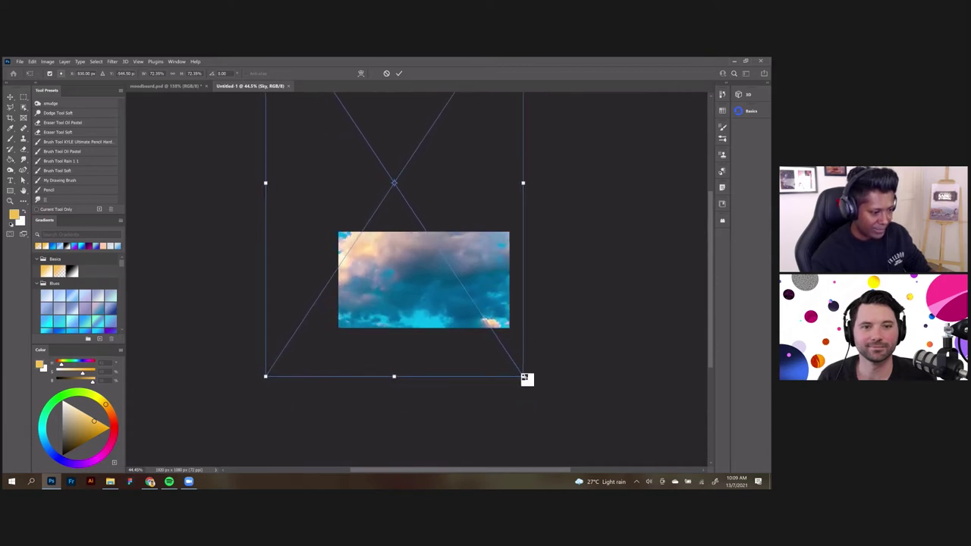
drag(525, 378, 522, 374)
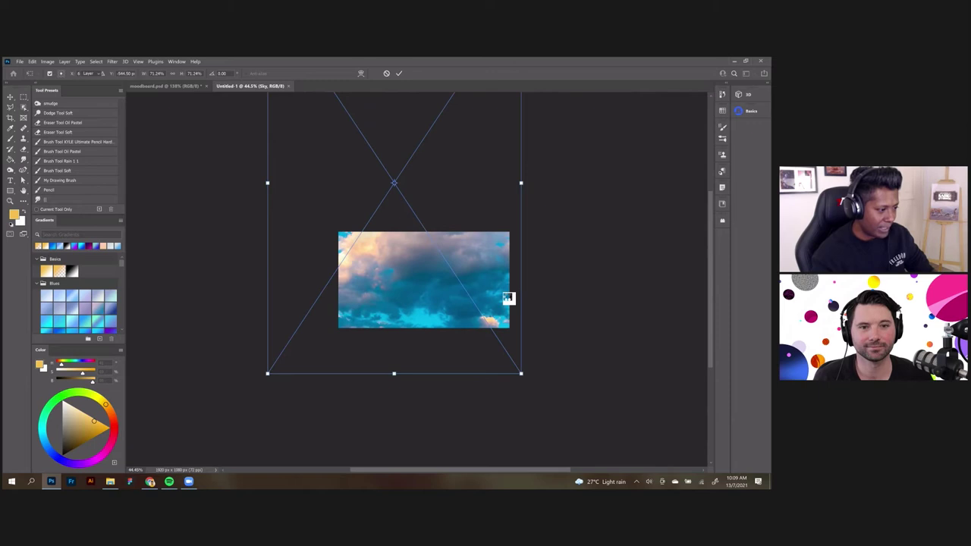
key(Return)
Show the list of layers and place it beside the canvas
scroll(488, 260, up, 3)
click(177, 61)
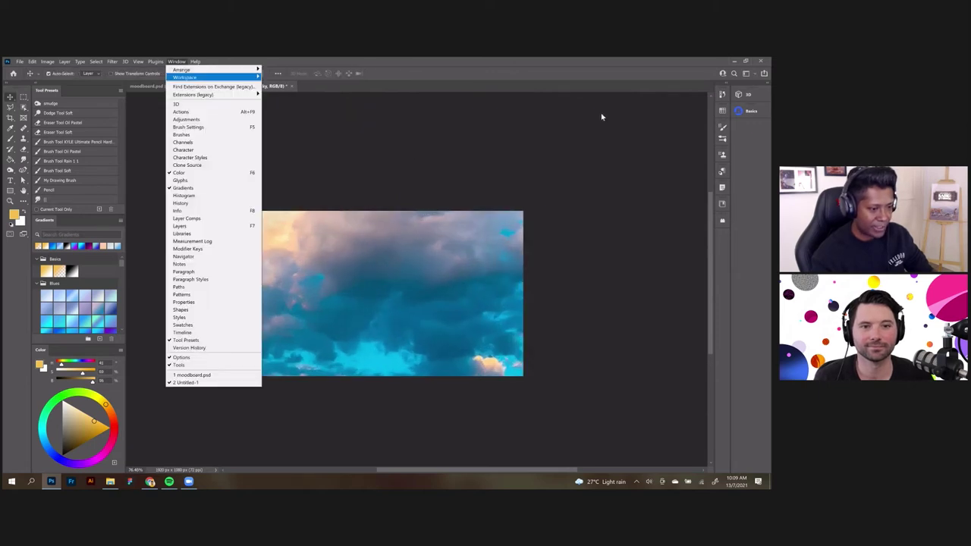
click(179, 225)
drag(607, 148, 635, 116)
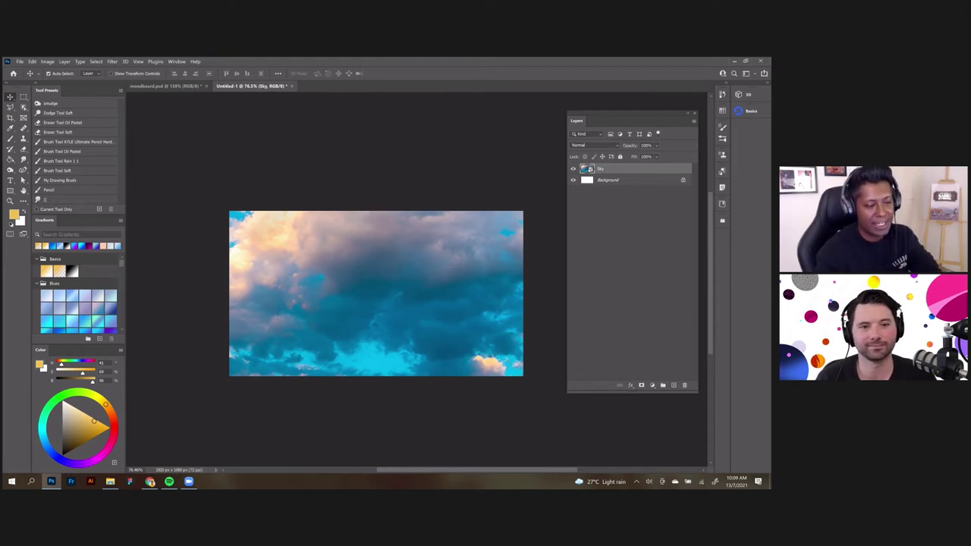
Place the Owl image over the sky, enlarge it to about 134% and position it toward the canvas's upper right
drag(747, 226, 397, 266)
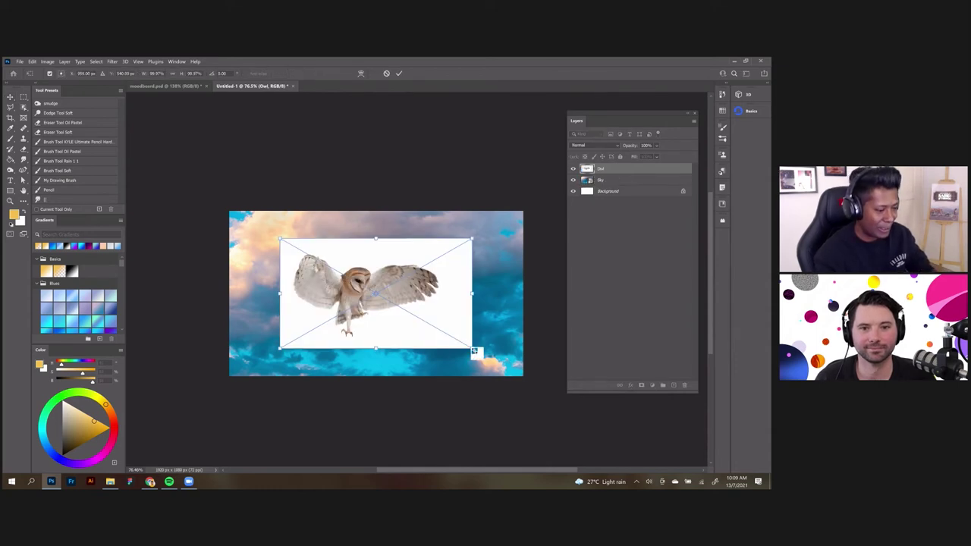
drag(474, 351, 498, 368)
drag(453, 335, 466, 328)
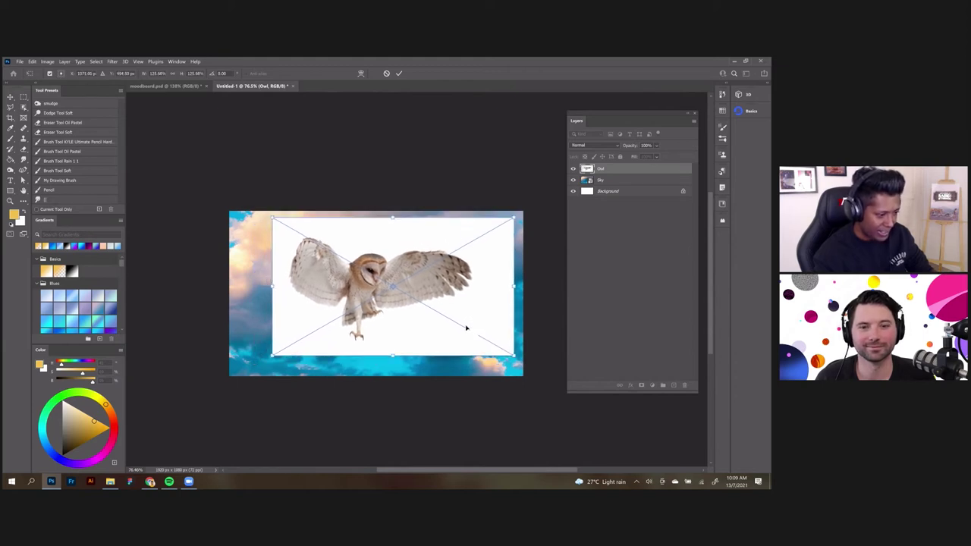
key(Return)
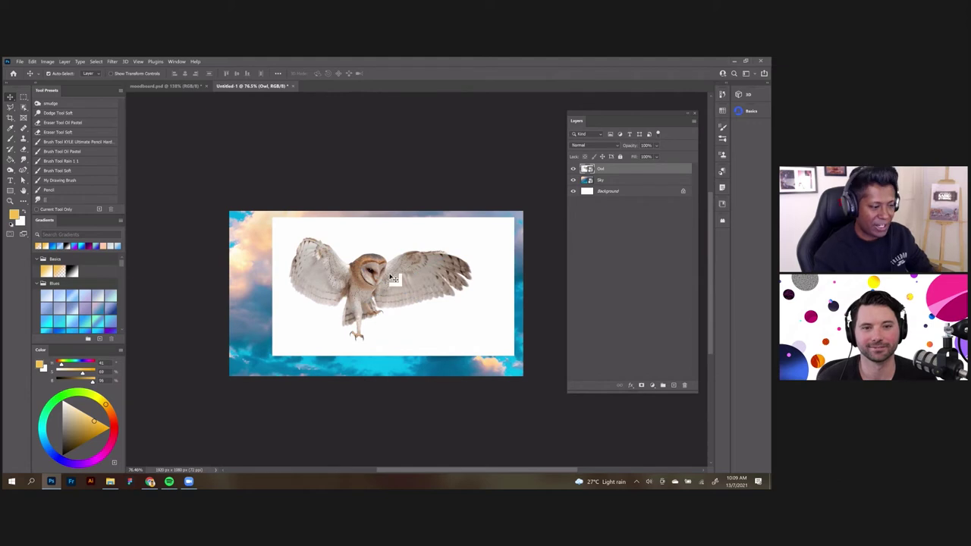
drag(395, 276, 395, 274)
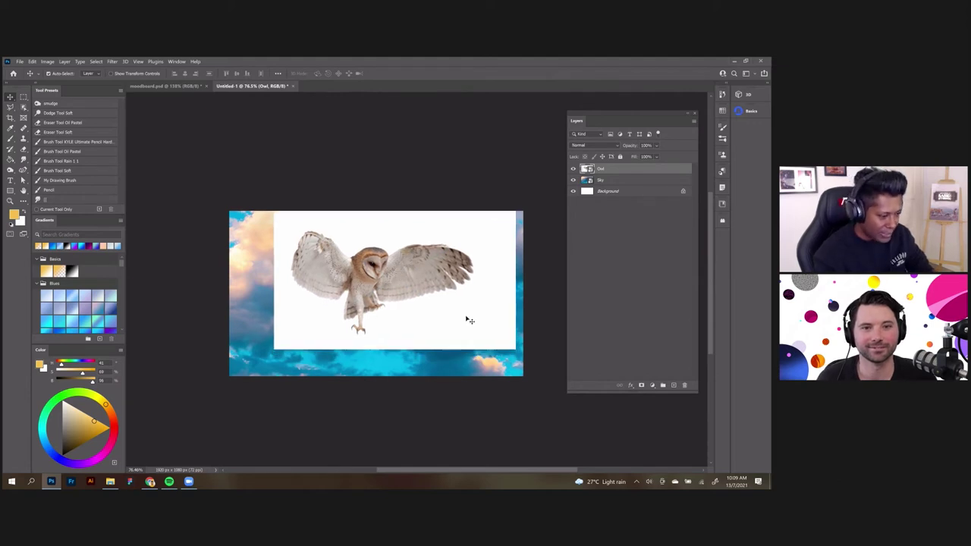
key(ctrl+t)
drag(516, 349, 524, 354)
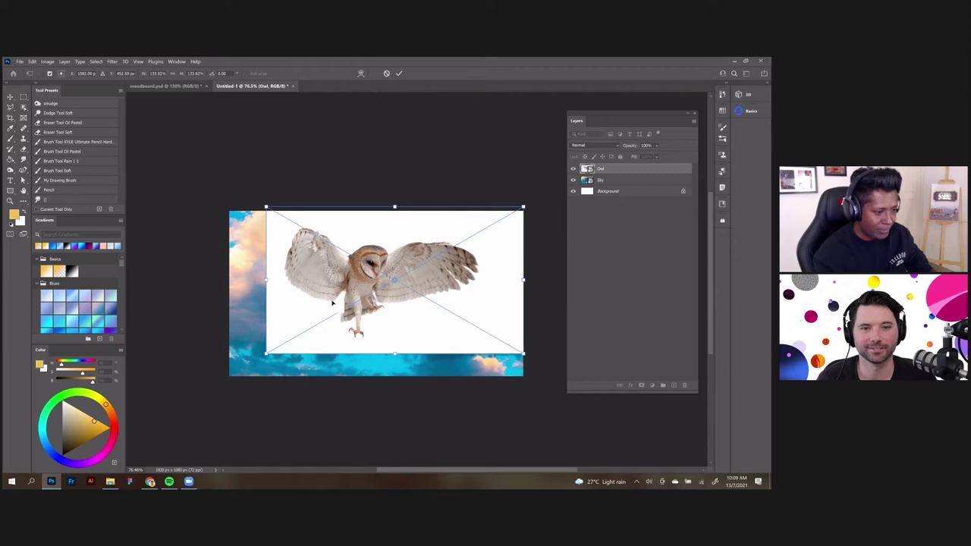
key(Return)
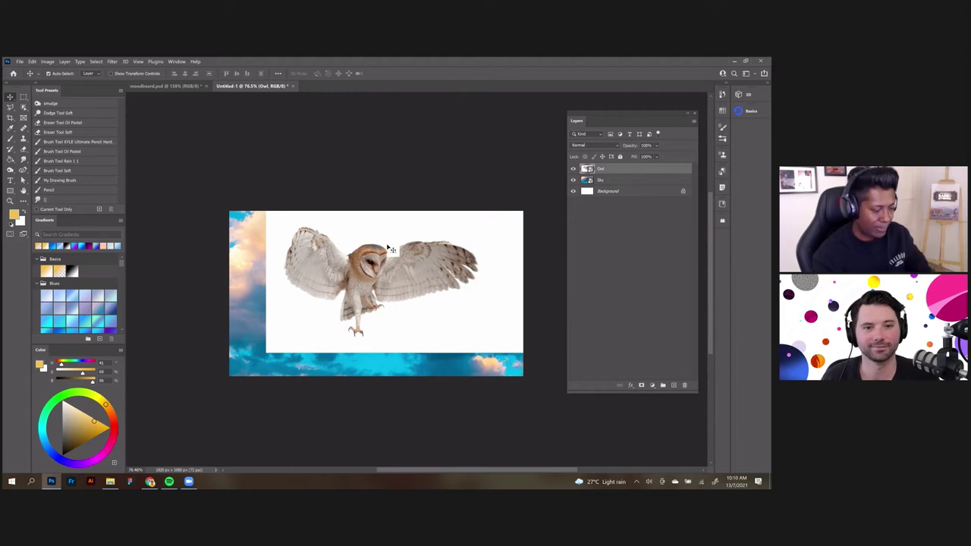
Select the owl with Select Subject and add a layer mask that hides its white background
key(w)
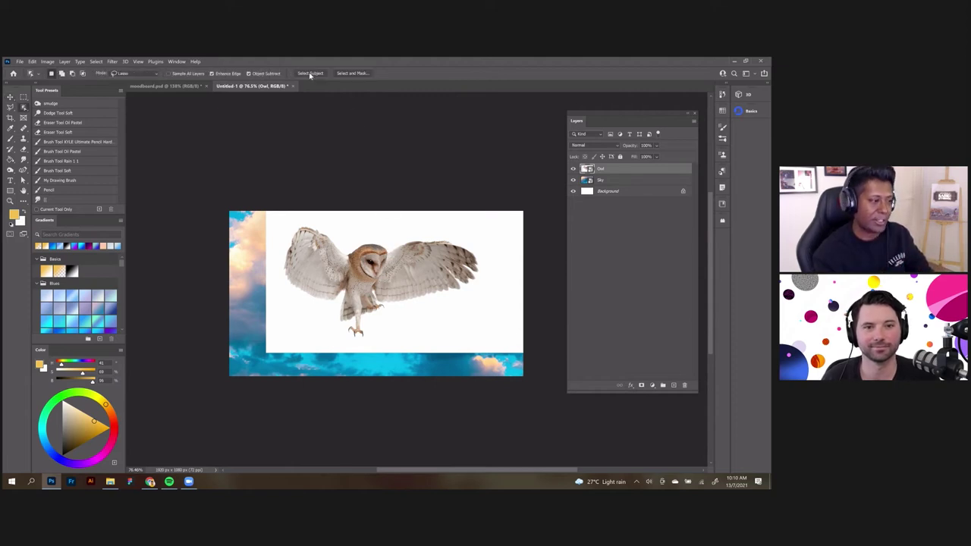
click(309, 73)
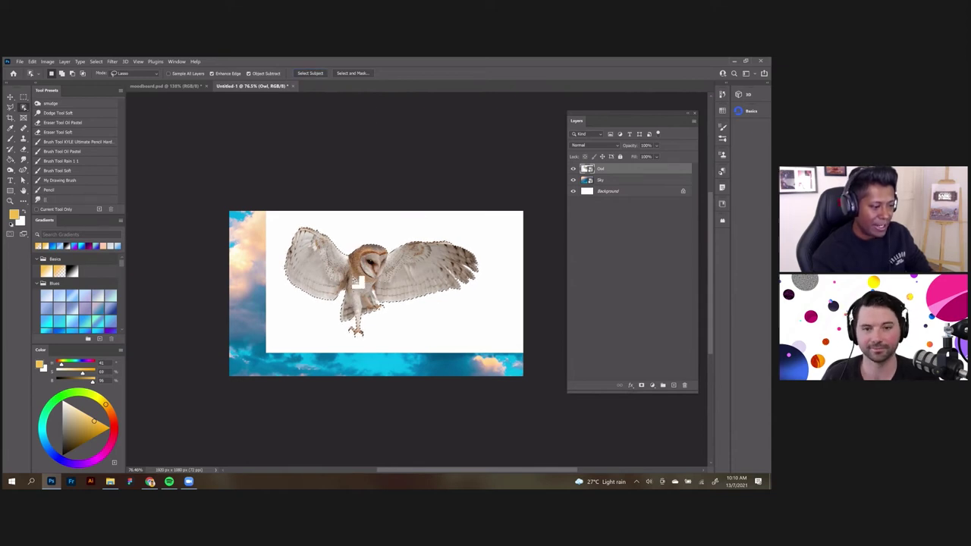
scroll(353, 280, up, 3)
scroll(354, 280, down, 1)
scroll(394, 271, down, 1)
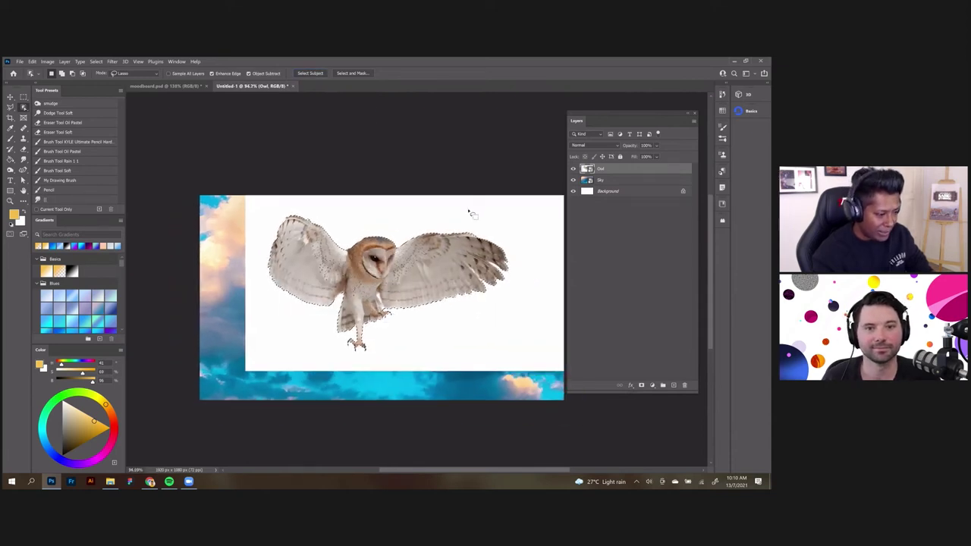
scroll(430, 249, up, 1)
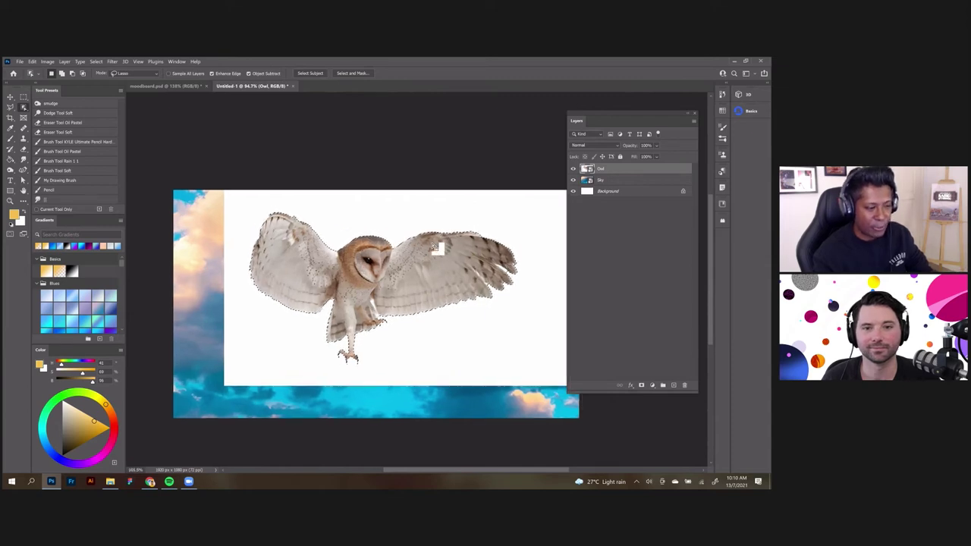
scroll(363, 323, up, 2)
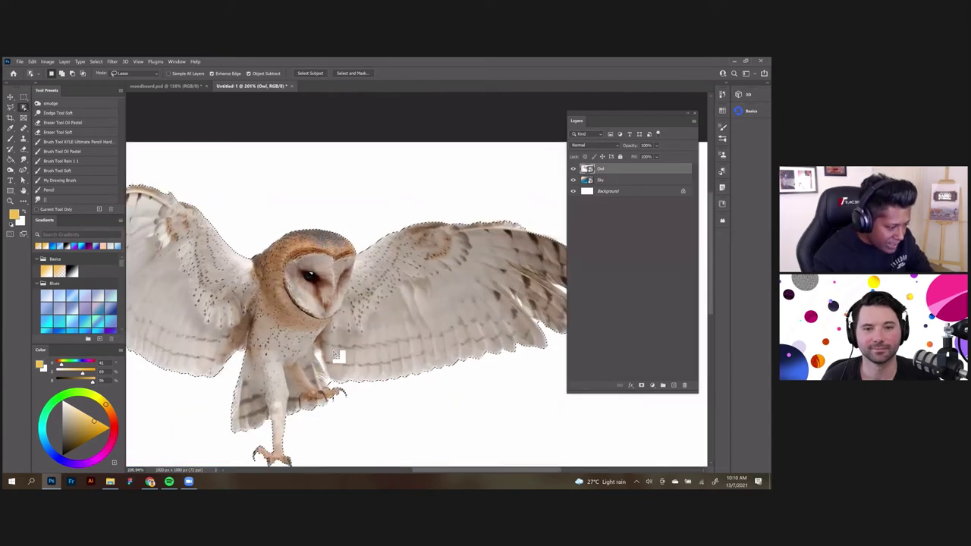
scroll(352, 326, down, 1)
scroll(348, 326, up, 1)
scroll(346, 325, up, 3)
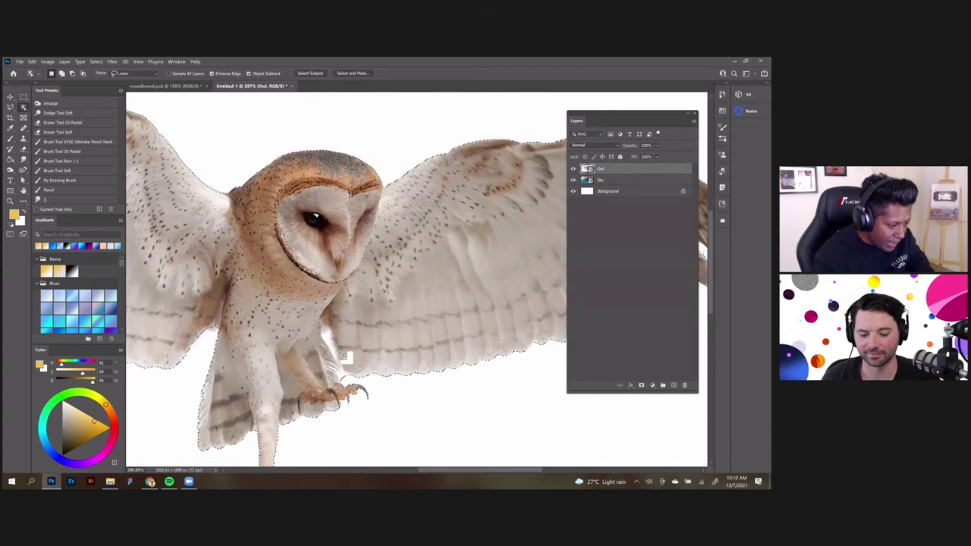
scroll(331, 324, down, 5)
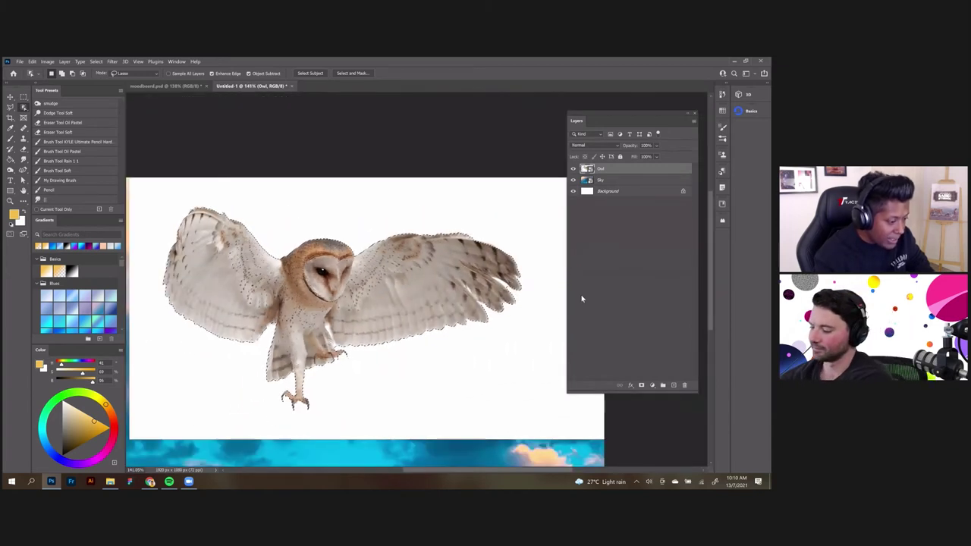
click(646, 384)
scroll(395, 245, down, 1)
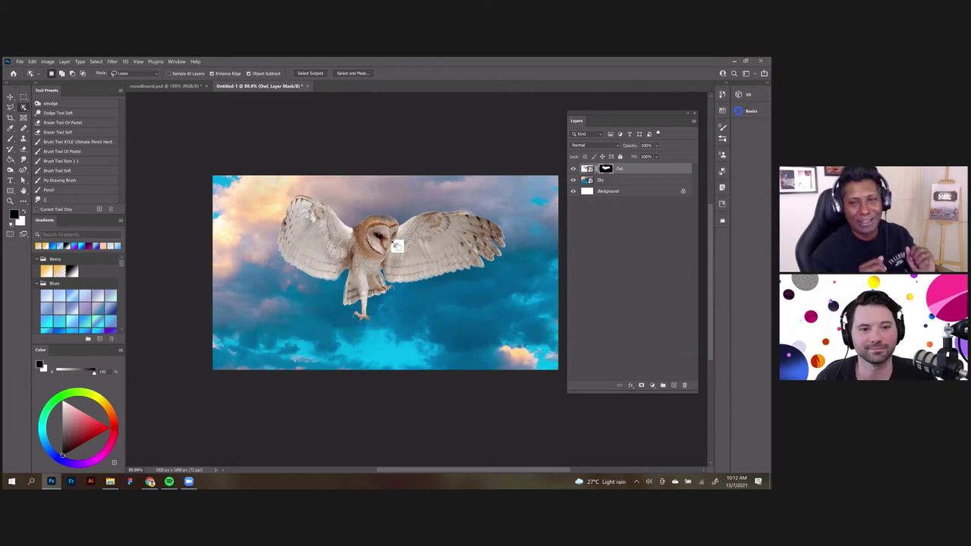
Add a Color Lookup adjustment above the Owl layer using the FuturisticBleak.3DL 3D LUT
click(652, 386)
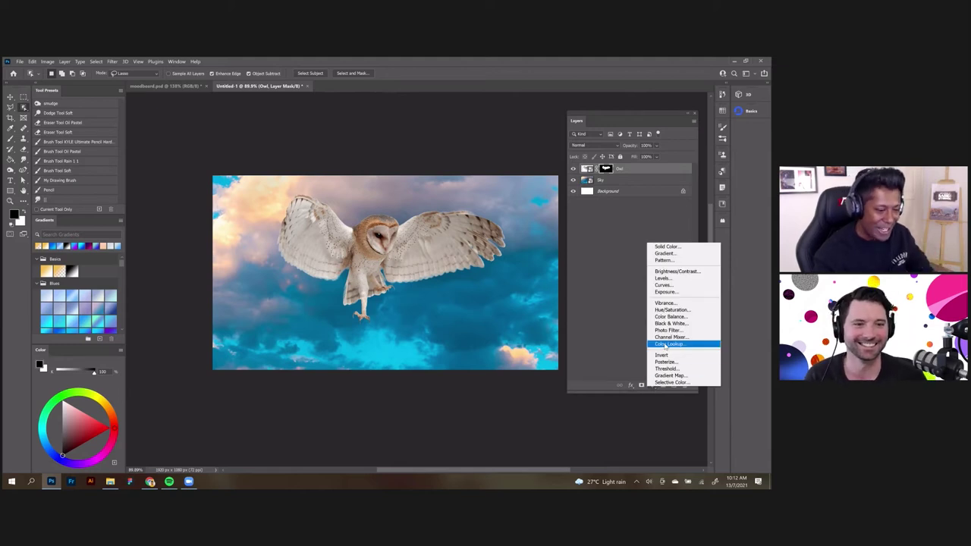
click(628, 325)
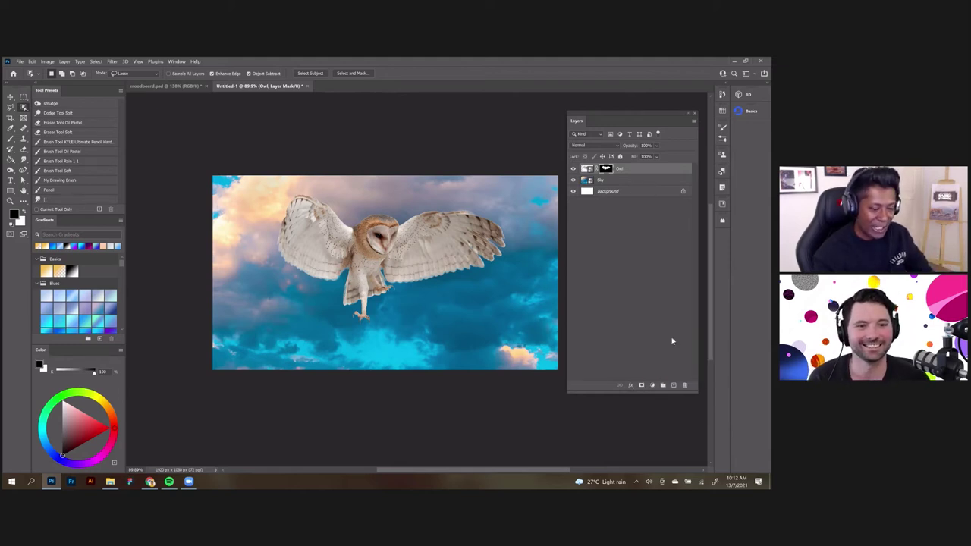
click(652, 385)
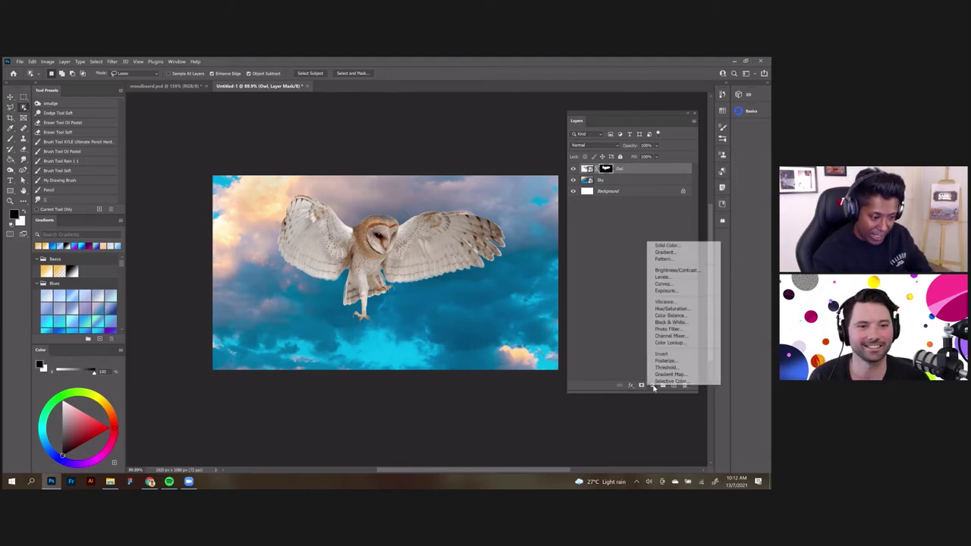
click(669, 344)
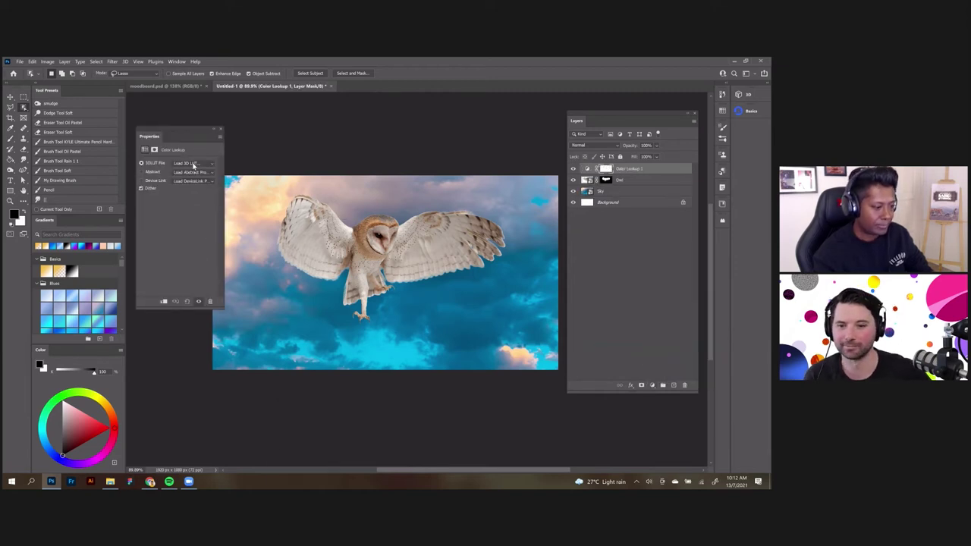
click(194, 164)
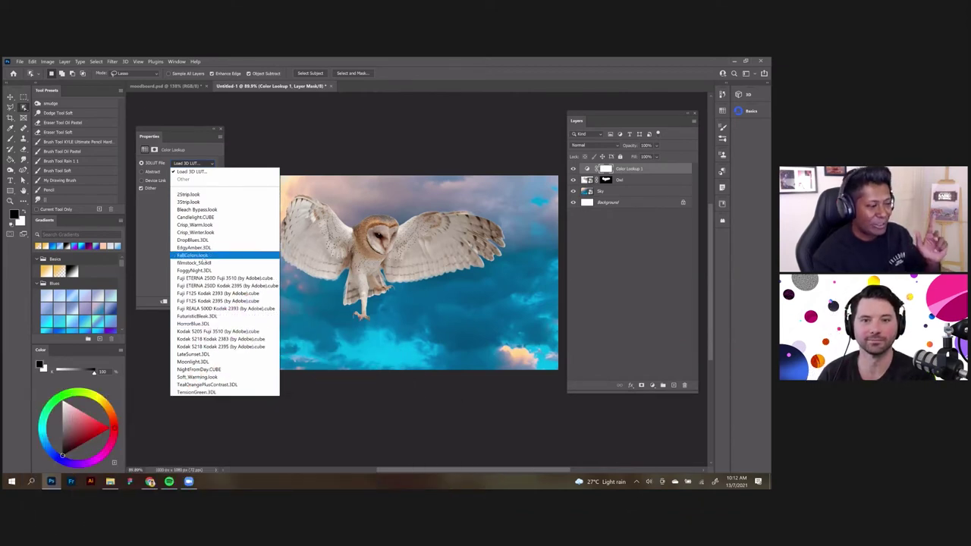
click(199, 317)
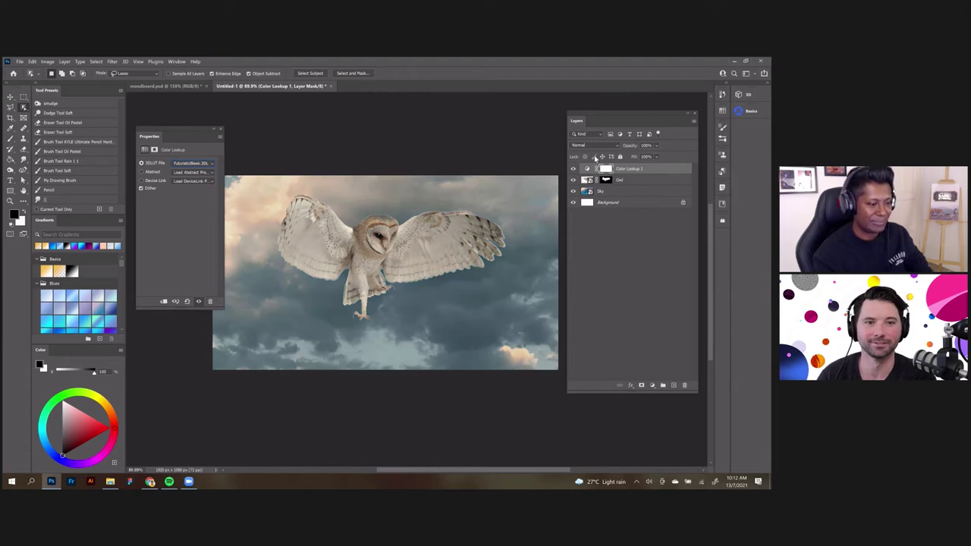
Compare the image with and without the FuturisticBleak grade, then duplicate that adjustment and place the copy between the Owl and Sky layers
click(575, 171)
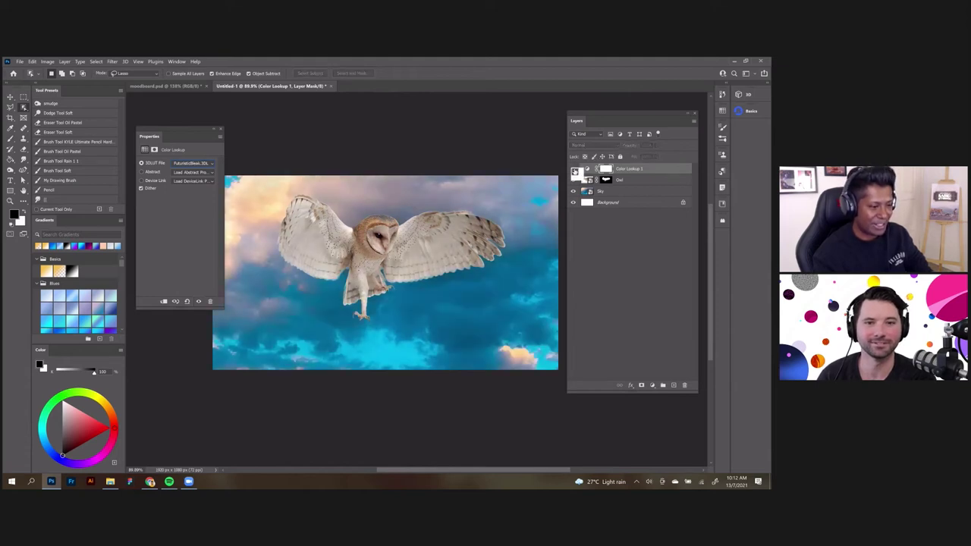
click(575, 171)
key(ctrl+j)
mouse_move(643, 171)
mouse_down()
mouse_move(643, 201)
mouse_move(597, 208)
mouse_move(638, 172)
mouse_up()
Add another Color Lookup adjustment on top of the layer stack using the EdgyAmber.3DL 3D LUT
click(652, 386)
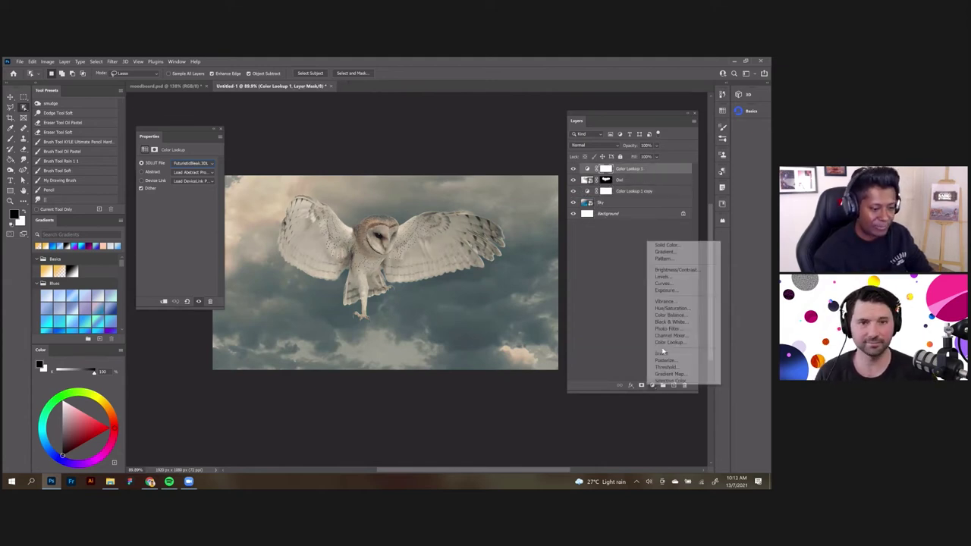
click(666, 342)
click(211, 164)
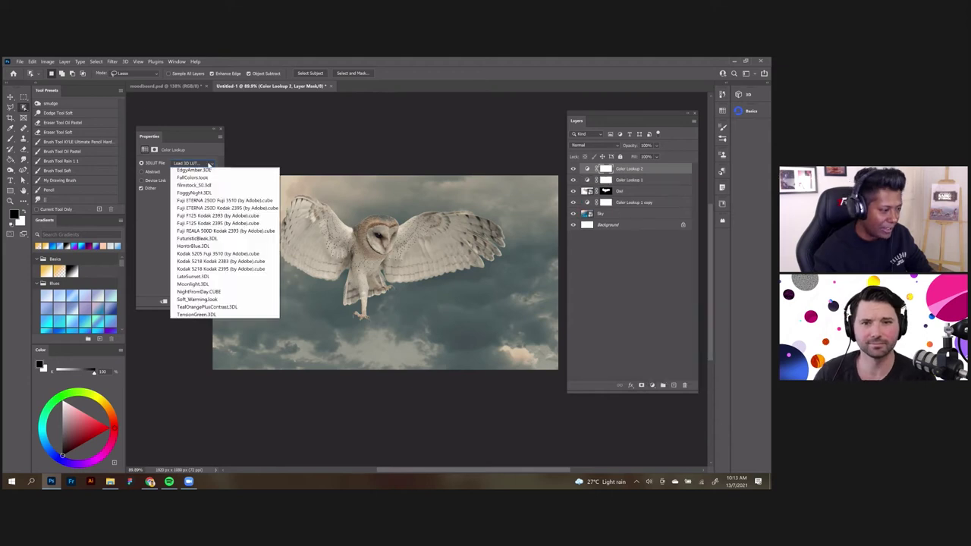
click(201, 250)
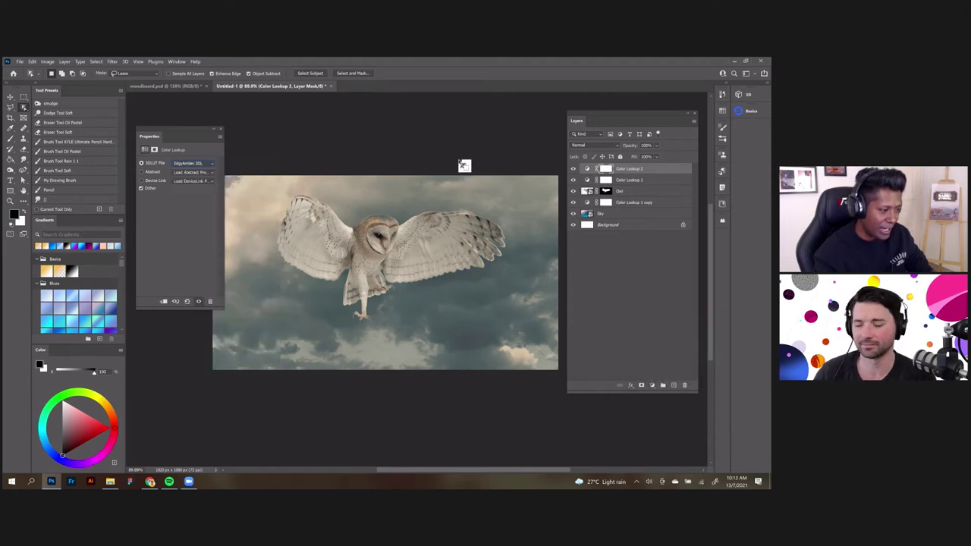
Lower the opacity of the EdgyAmber Color Lookup adjustment to about 25%
click(656, 145)
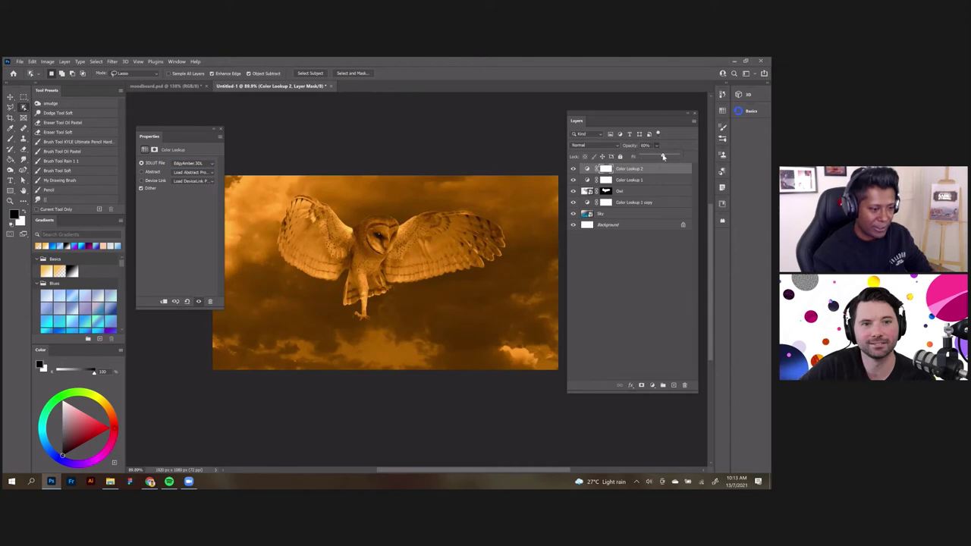
drag(658, 156, 651, 157)
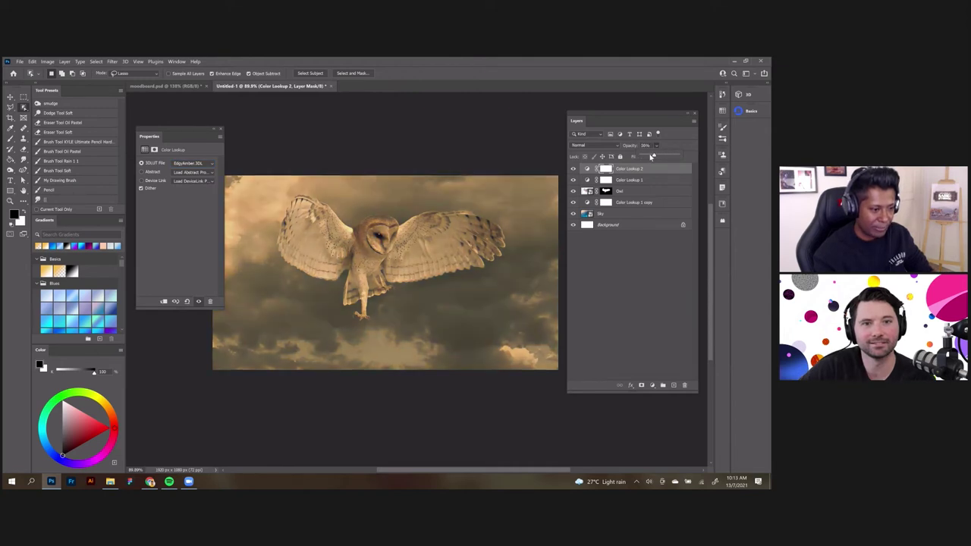
Duplicate the Sky layer and set the copy to Multiply blending with slightly reduced opacity
click(607, 214)
key(ctrl+j)
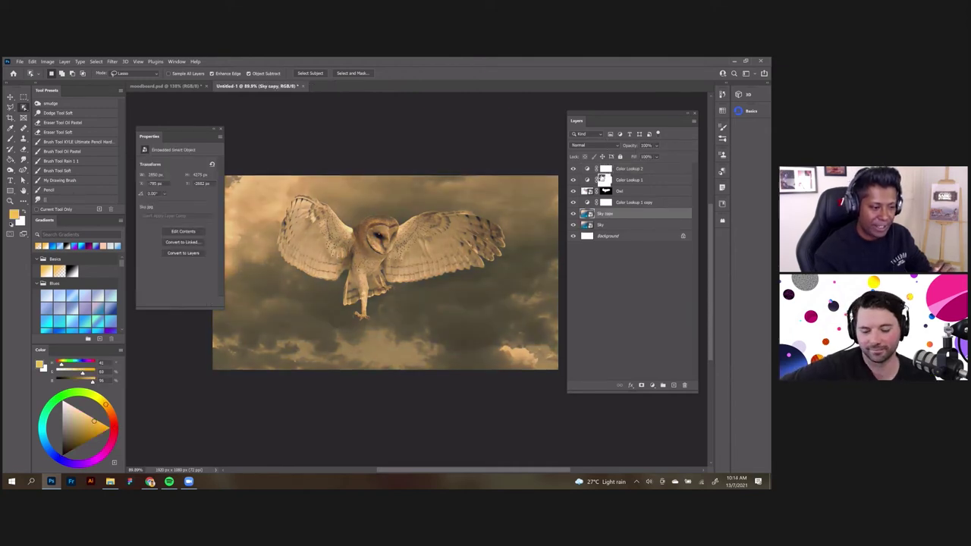
click(601, 146)
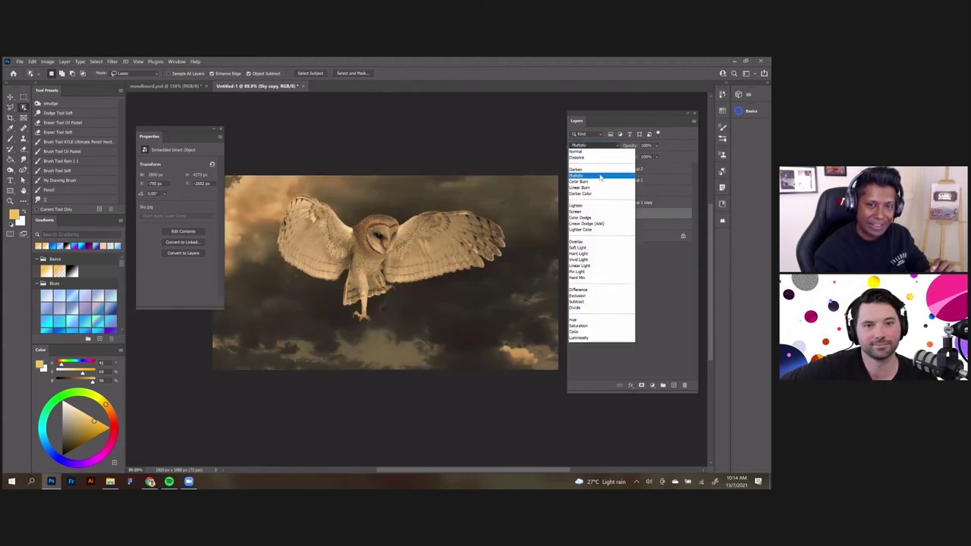
click(600, 176)
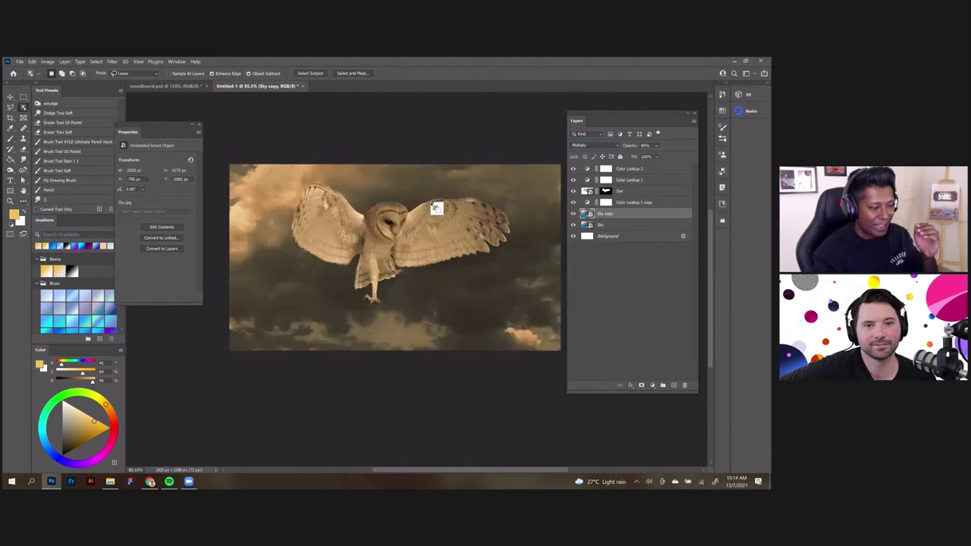
scroll(431, 204, up, 3)
scroll(497, 238, down, 3)
scroll(386, 205, up, 3)
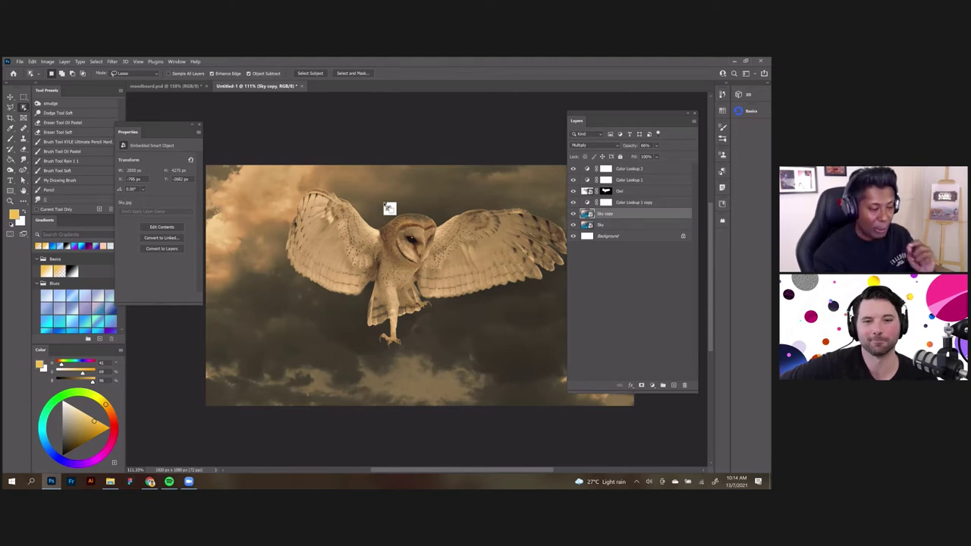
scroll(389, 208, down, 2)
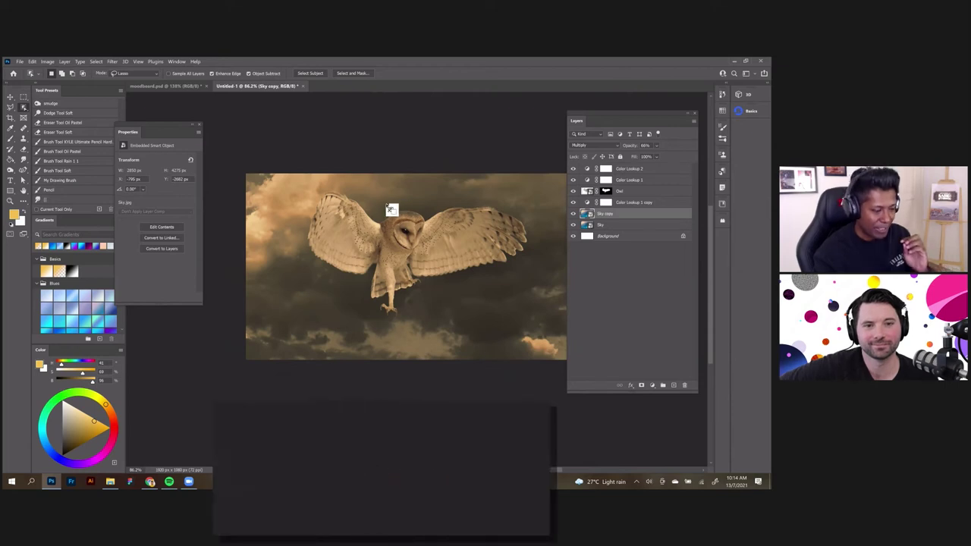
Add a Brightness/Contrast adjustment directly above the Owl layer and clip it to the owl
scroll(389, 208, up, 2)
click(652, 385)
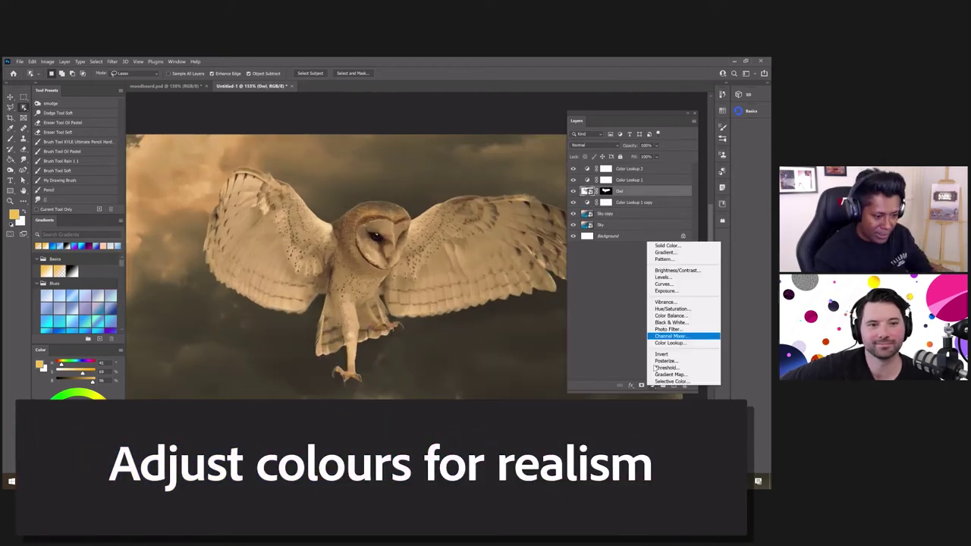
click(659, 386)
click(657, 386)
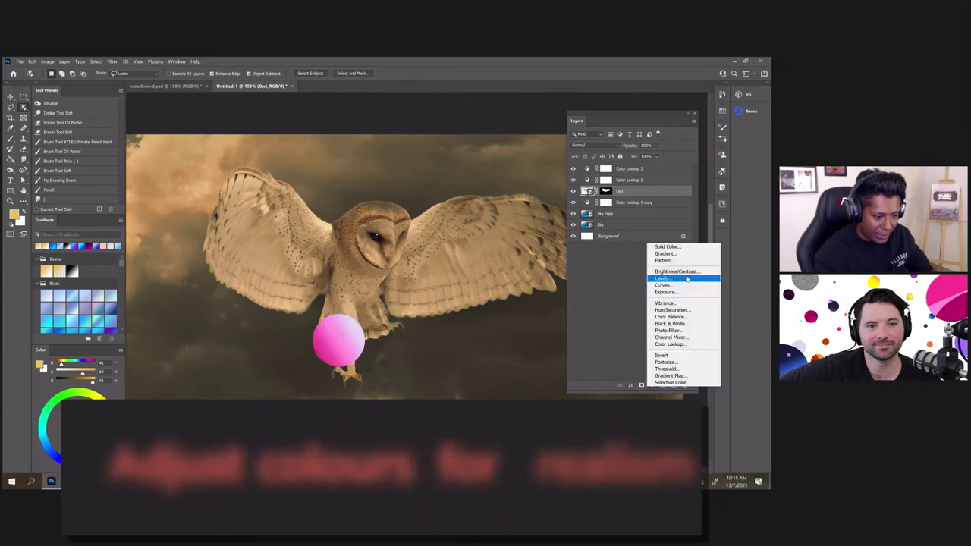
click(683, 274)
drag(633, 217, 635, 193)
scroll(444, 215, down, 2)
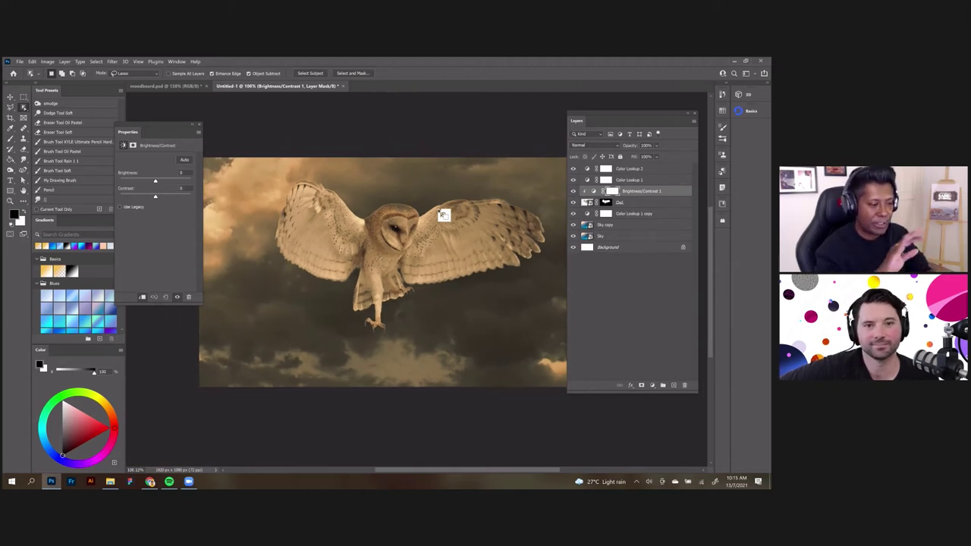
Darken the owl by setting the clipped Brightness/Contrast adjustment's brightness to about -75
scroll(383, 211, up, 3)
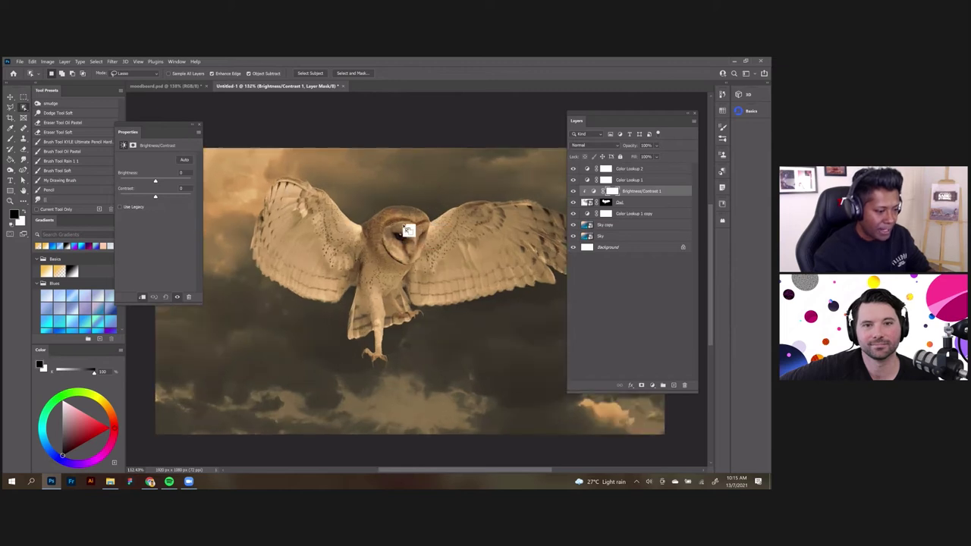
click(595, 191)
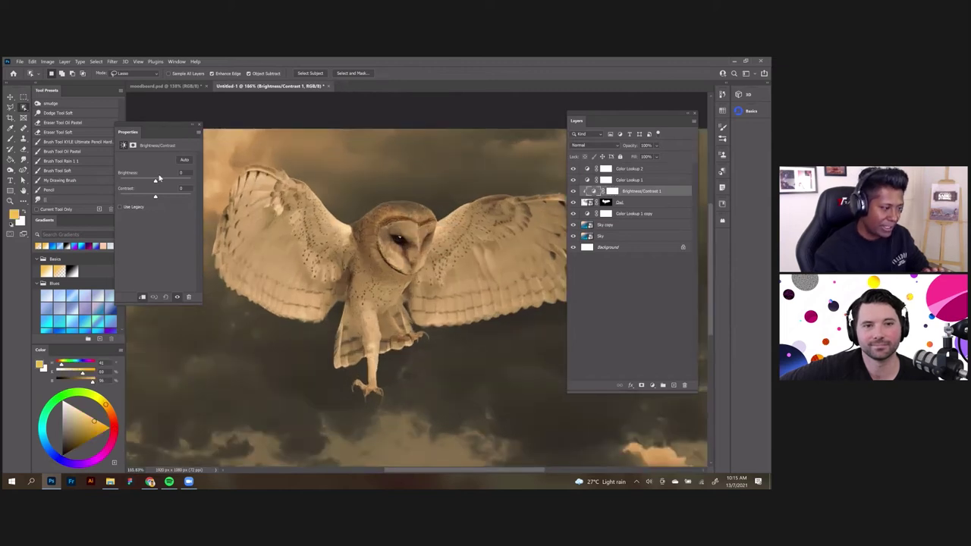
drag(155, 183, 141, 183)
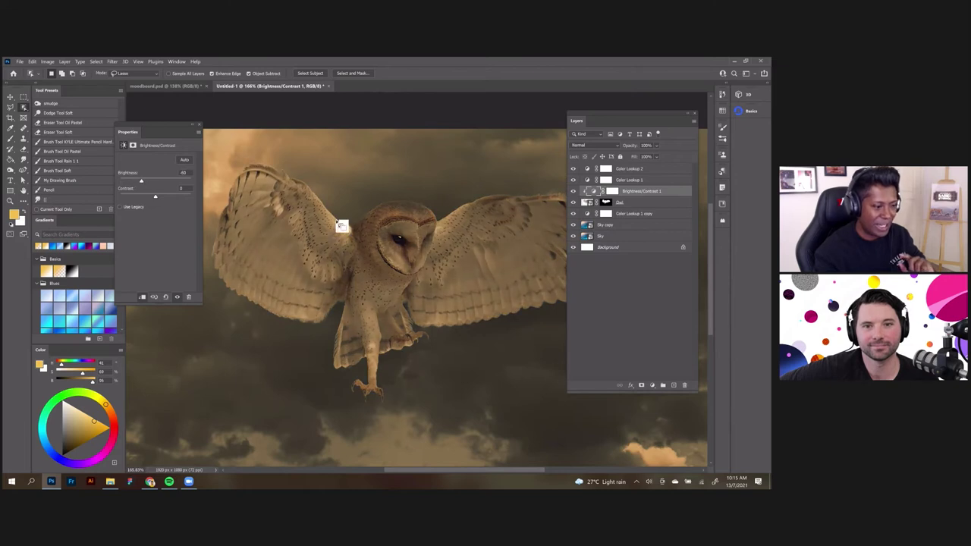
scroll(439, 222, down, 4)
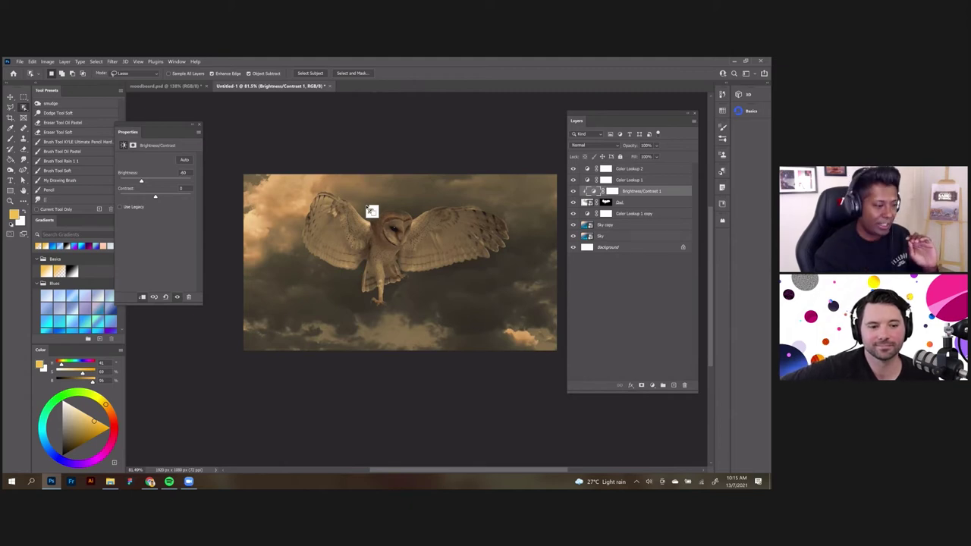
scroll(386, 220, up, 4)
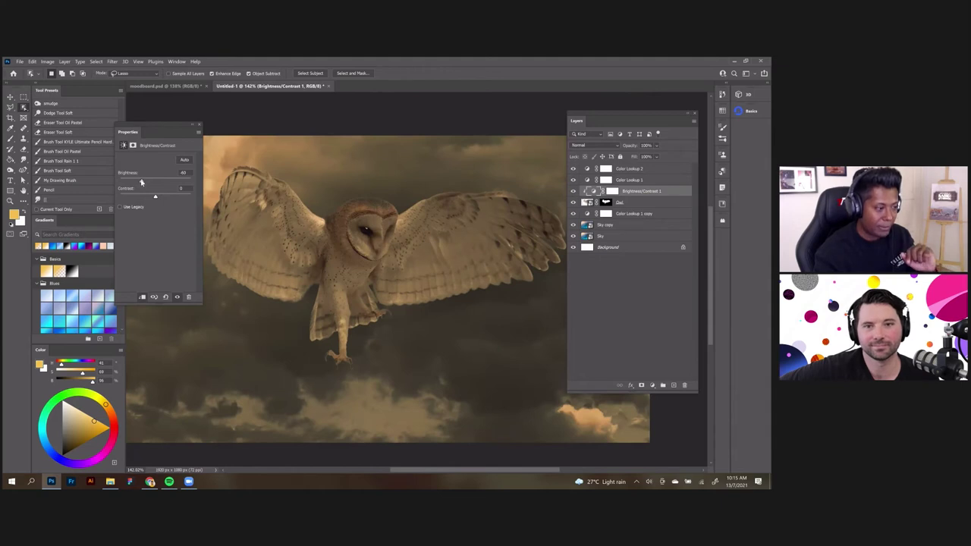
mouse_move(135, 183)
mouse_down()
mouse_move(156, 182)
mouse_move(138, 182)
mouse_up()
scroll(354, 243, down, 5)
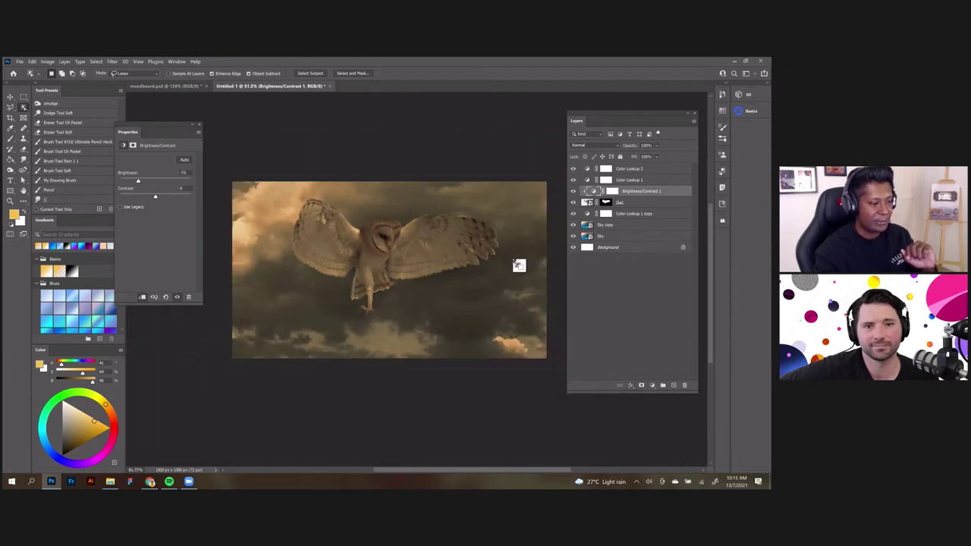
Brush black into the Brightness/Contrast 1 mask along the owl's wing and head edges to bring back highlights
scroll(410, 205, up, 3)
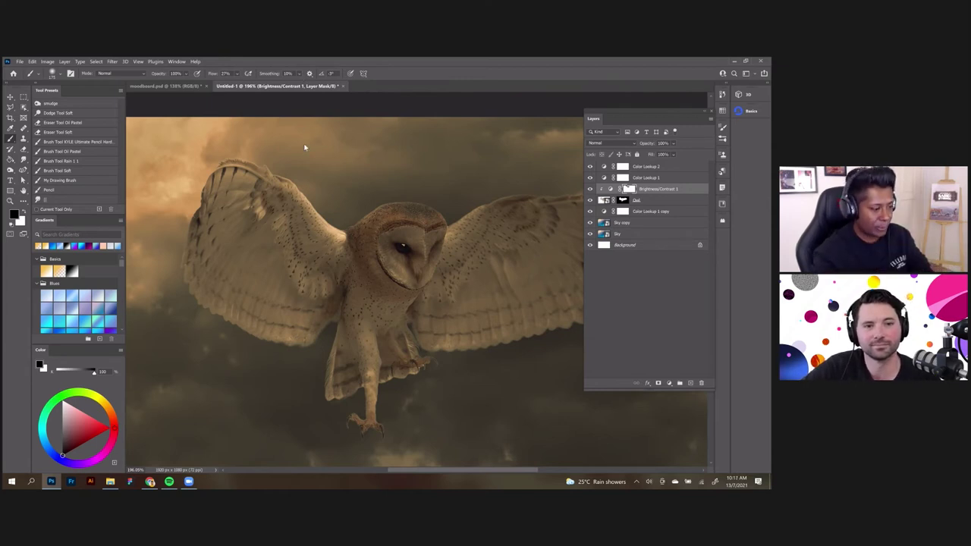
scroll(433, 163, down, 3)
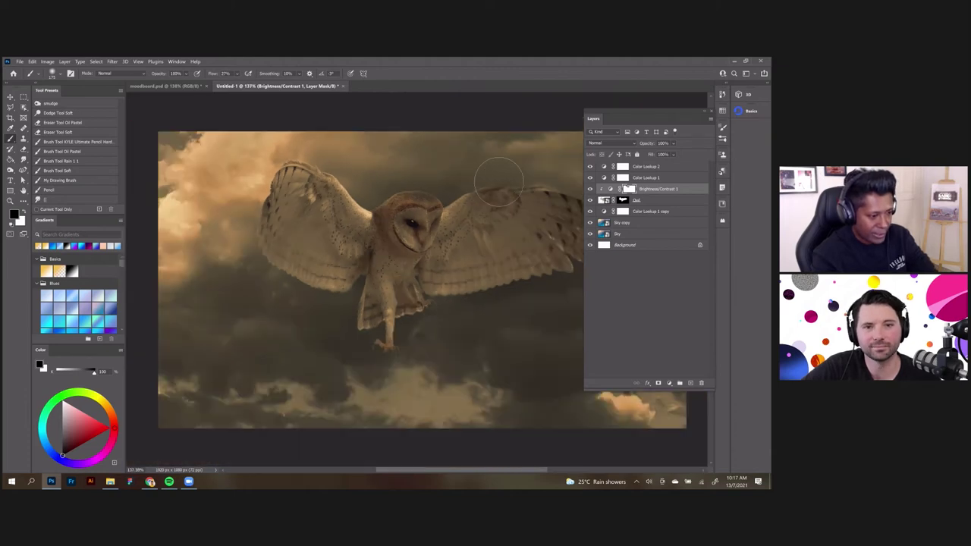
scroll(489, 173, up, 5)
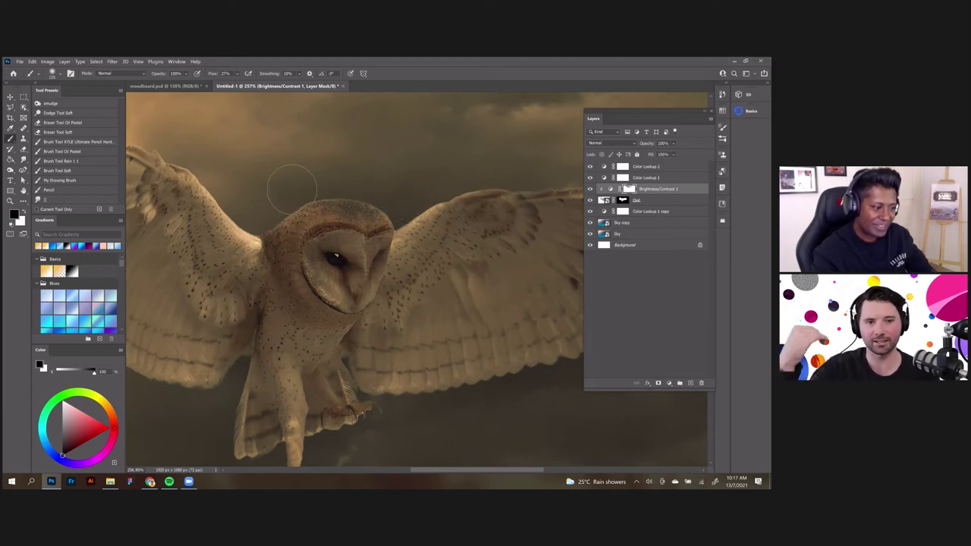
scroll(385, 227, down, 4)
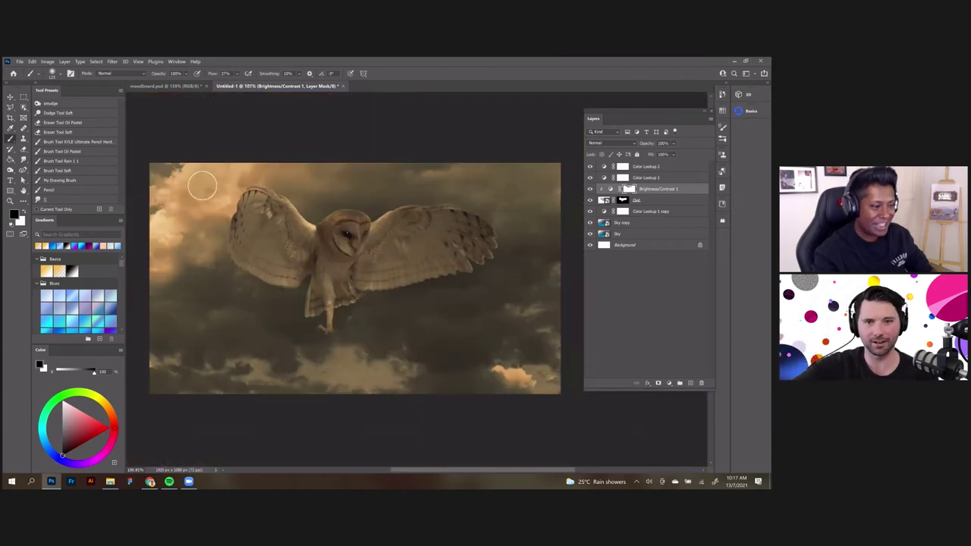
scroll(271, 210, up, 2)
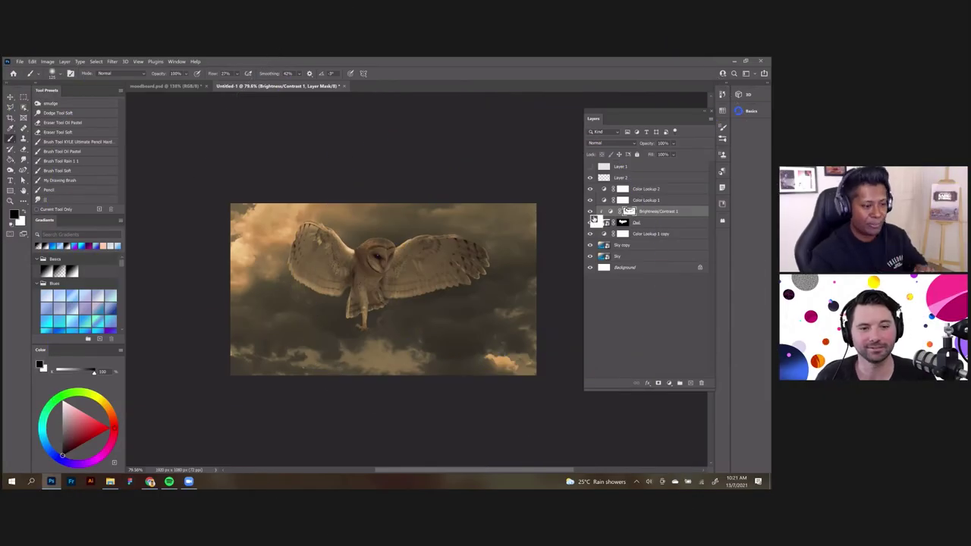
Temporarily disable the Brightness/Contrast 1 layer mask to compare the owl's lighting, and enable it again
right_click(630, 213)
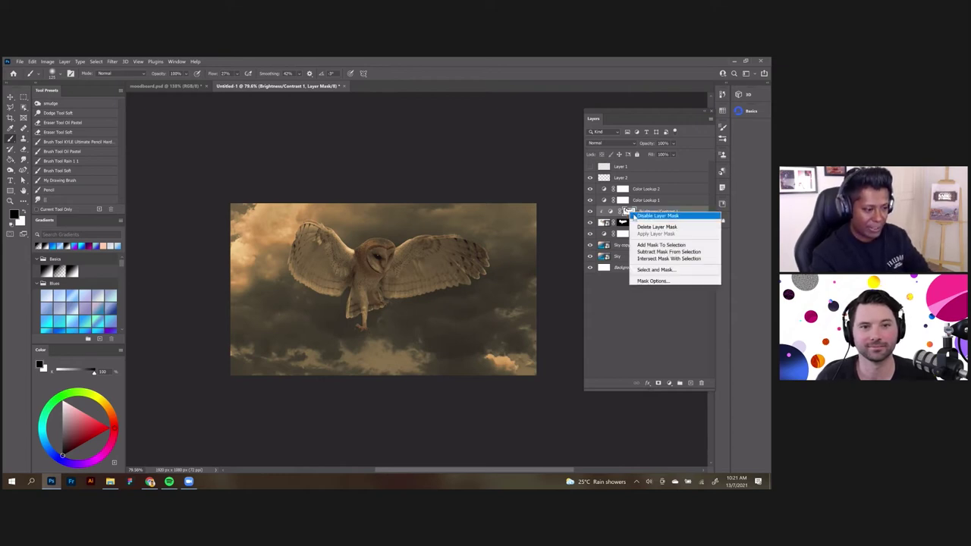
click(634, 216)
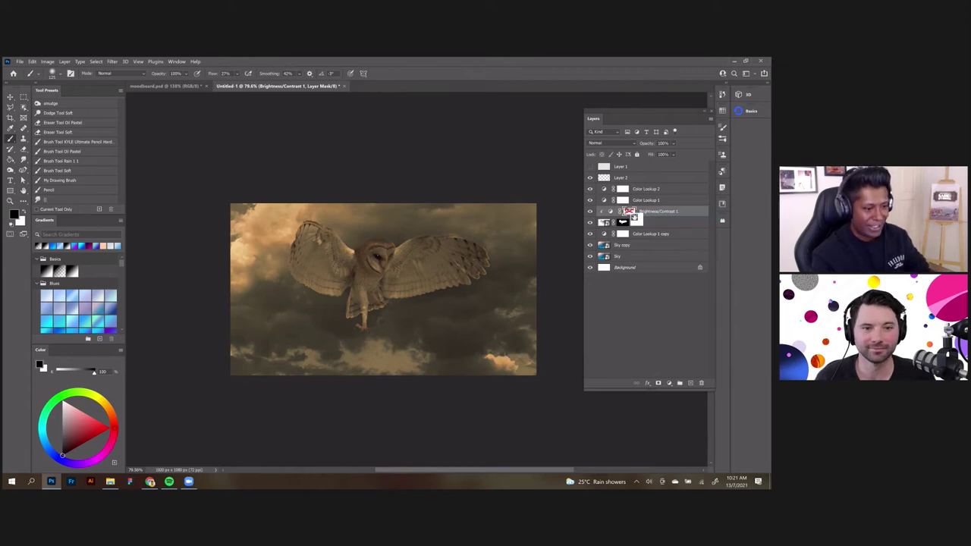
shift+click(628, 215)
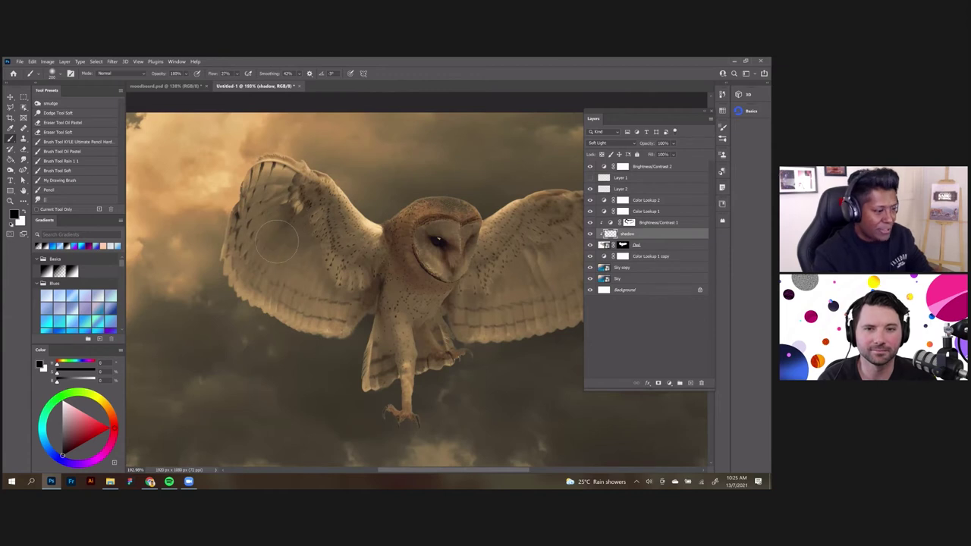
Paint soft black shading over the owl's wings and body on the clipped Soft Light shadow layer
mouse_move(305, 233)
mouse_down()
mouse_move(337, 247)
mouse_move(284, 126)
mouse_move(346, 319)
mouse_up()
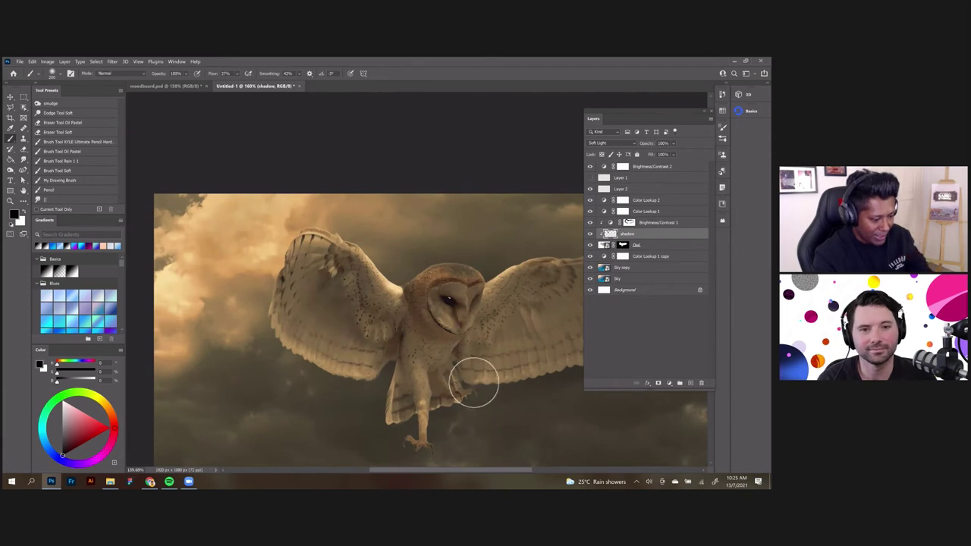
scroll(414, 300, down, 3)
scroll(454, 366, up, 1)
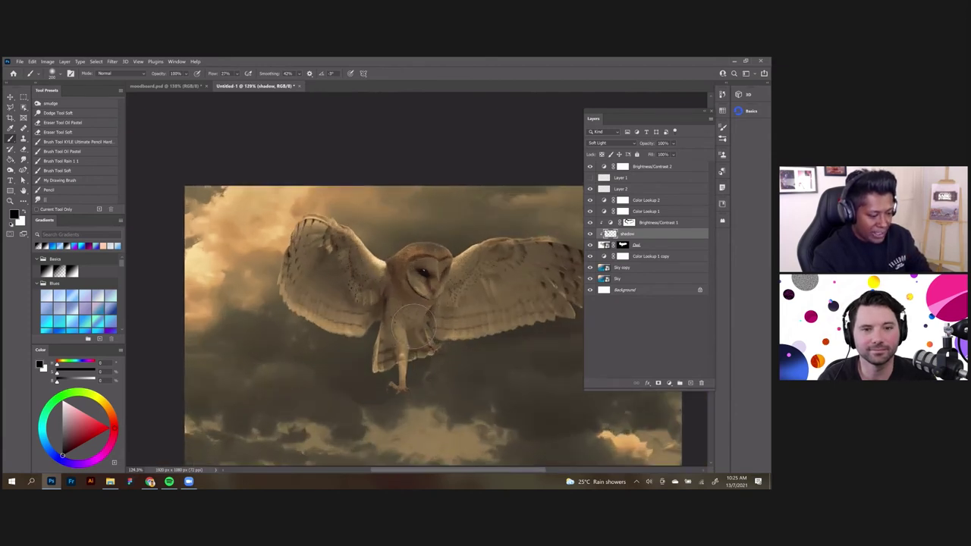
scroll(416, 326, up, 2)
drag(374, 302, 355, 345)
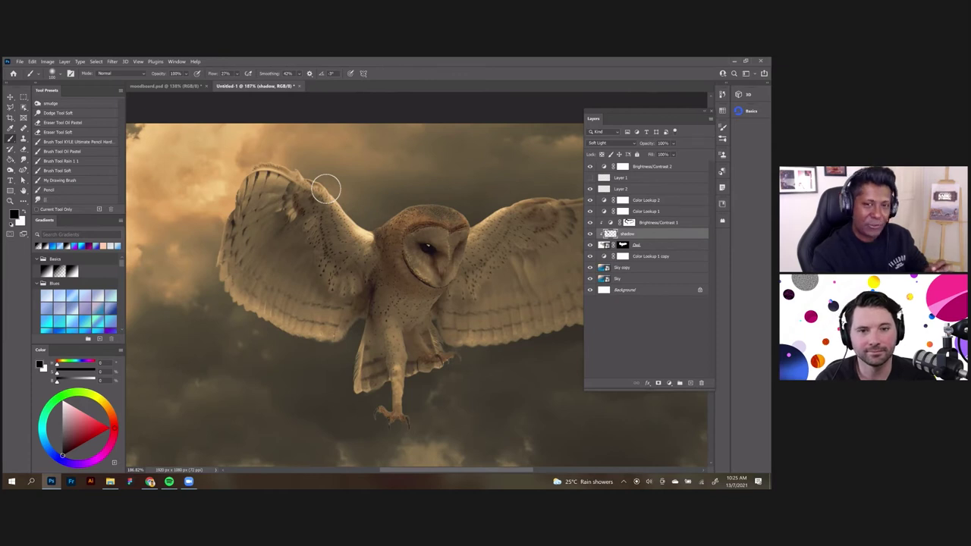
scroll(404, 282, up, 1)
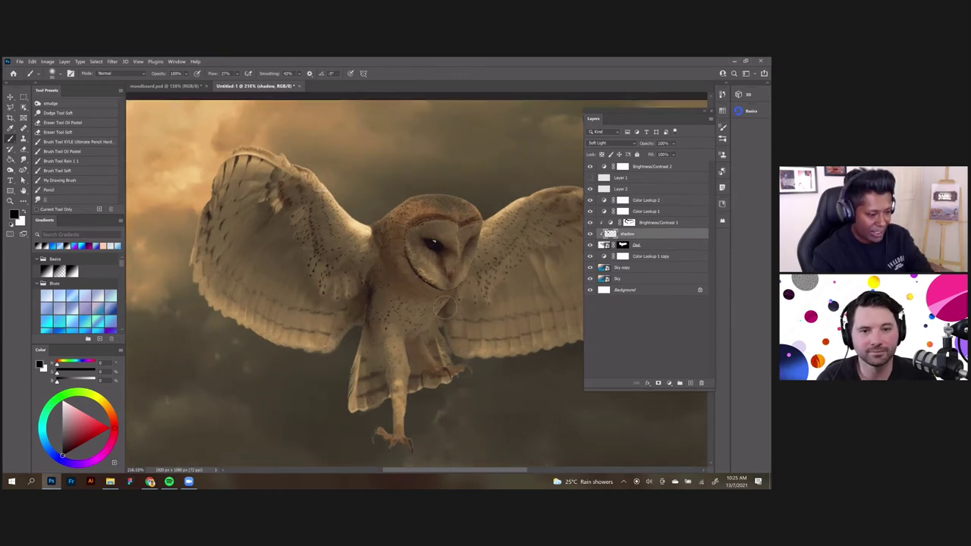
mouse_move(448, 303)
mouse_down()
mouse_move(441, 325)
mouse_move(459, 367)
mouse_up()
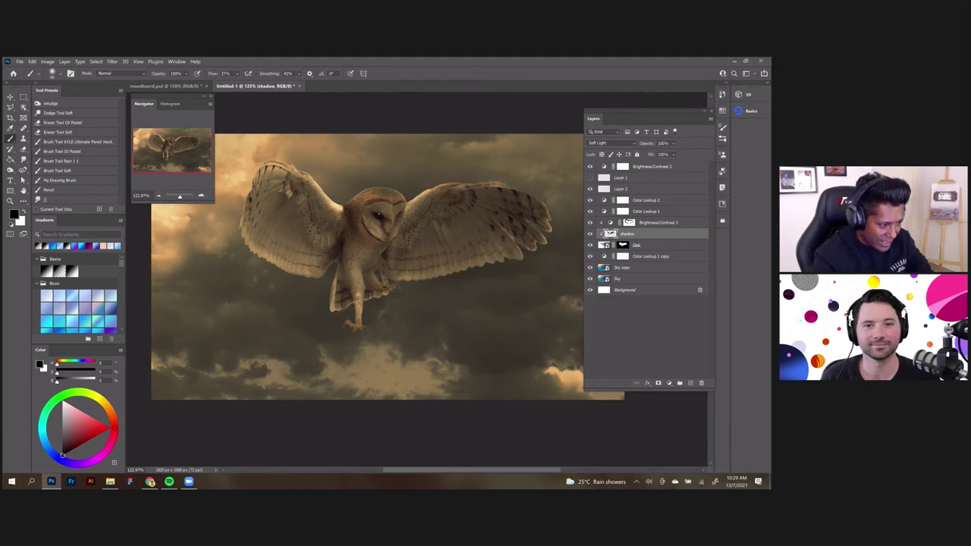
Switch to File Explorer to look over the source images in the 13th July folder, and return to Photoshop
key(alt+Tab)
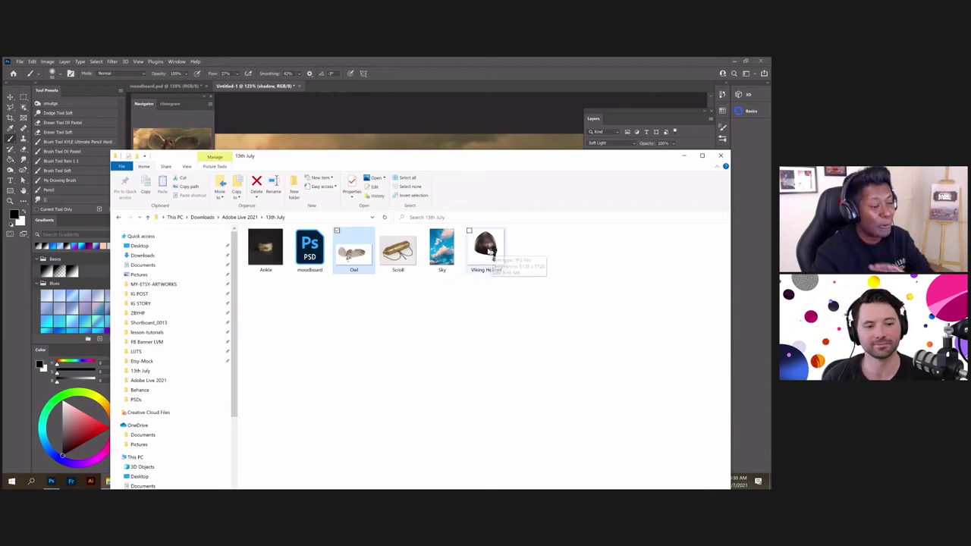
key(alt+Tab)
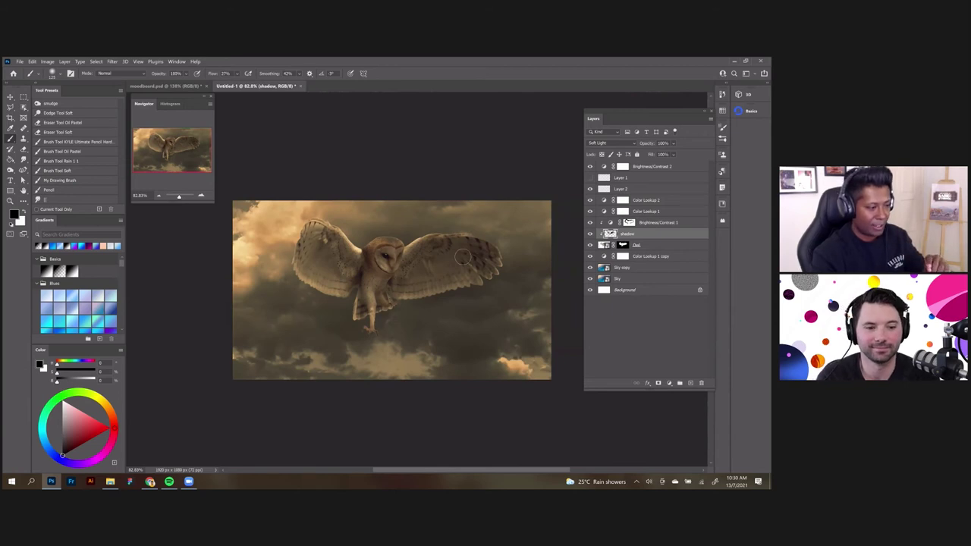
Toggle the visibility of the shadow and Brightness/Contrast 1 layers to compare the owl with and without its shading
click(591, 235)
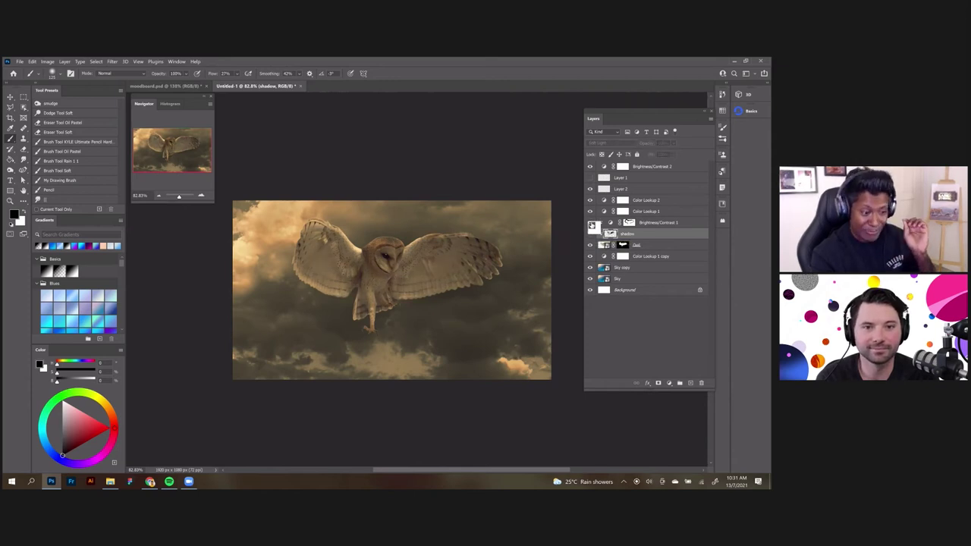
click(592, 225)
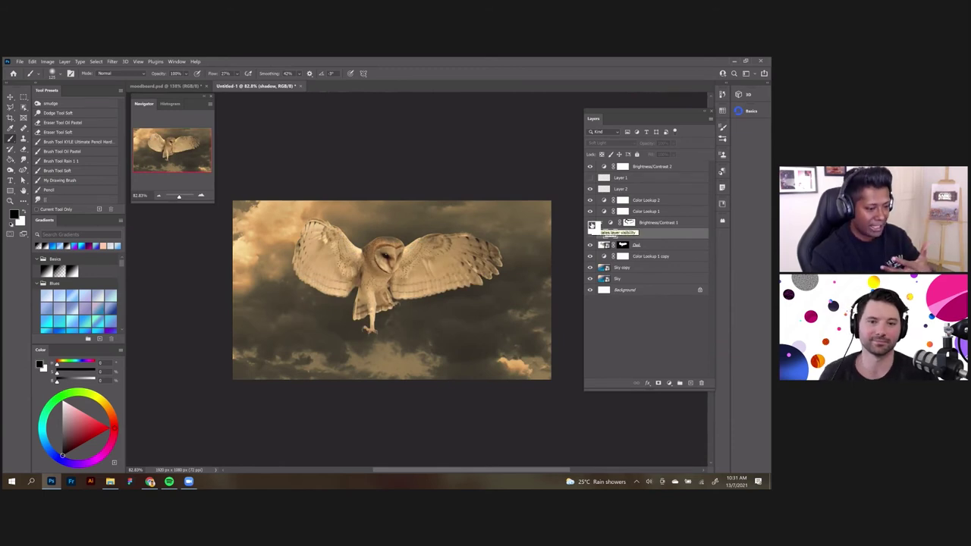
click(592, 234)
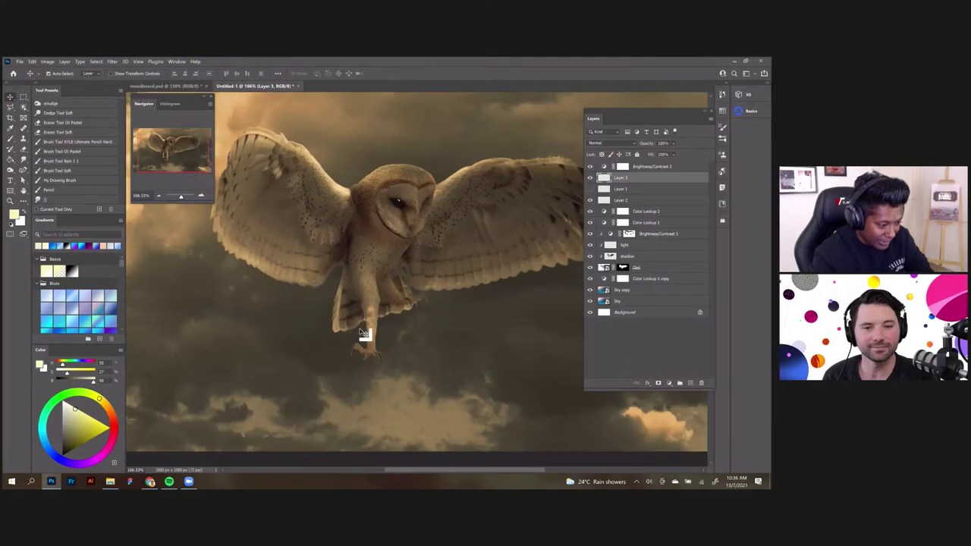
Place the jewelled bracelet photo over the owl as a smart object layer named Ankle
scroll(365, 336, up, 2)
scroll(414, 314, up, 1)
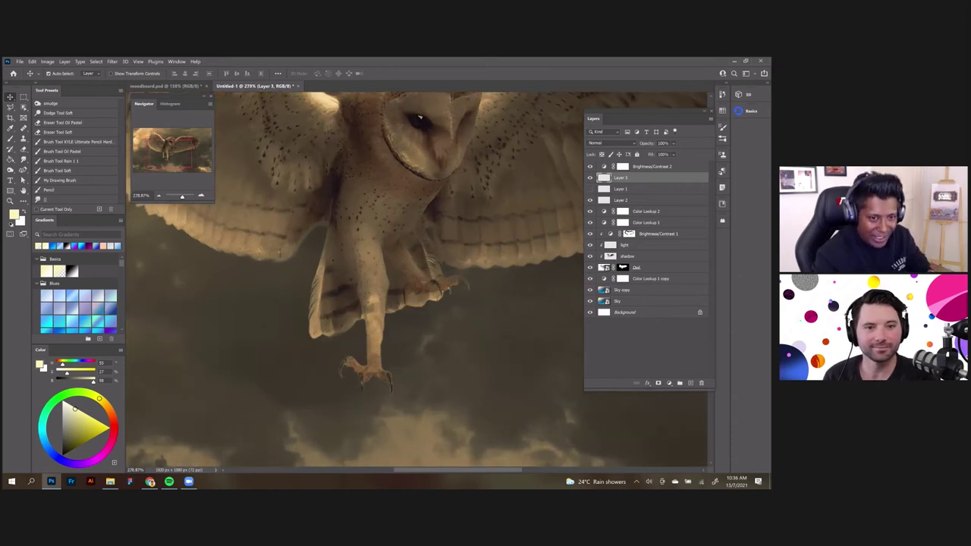
key(ctrl+t)
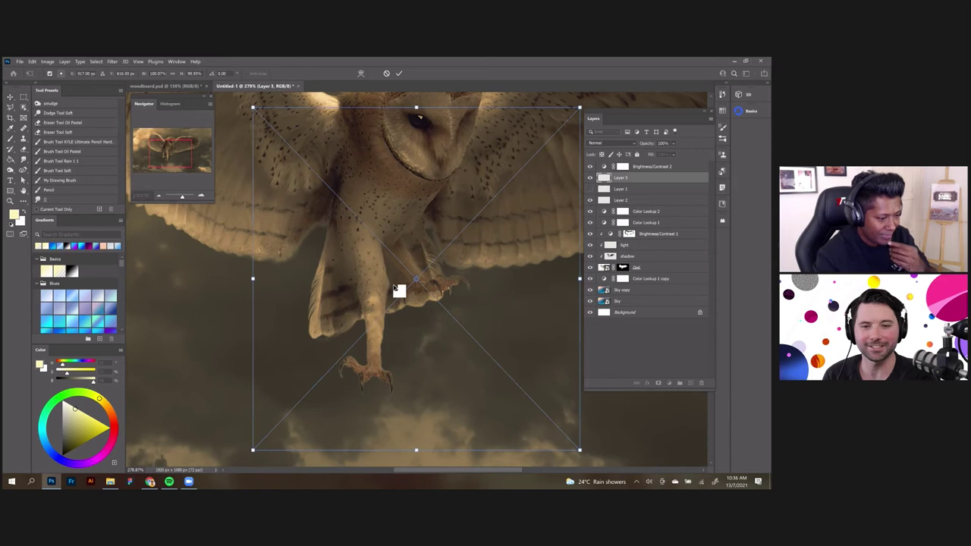
key(Return)
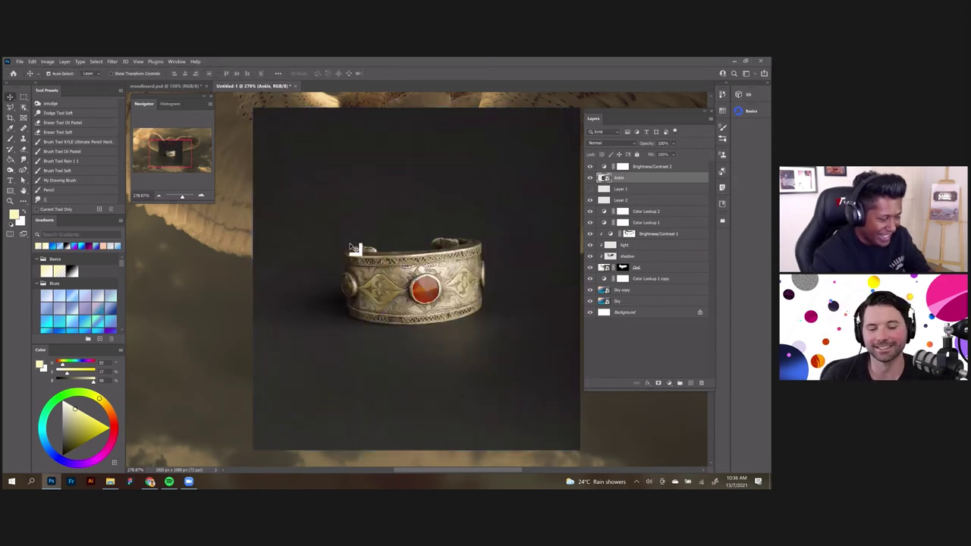
Select the bracelet with the Quick Selection Tool and mask out its dark background on the Ankle layer
scroll(351, 245, down, 1)
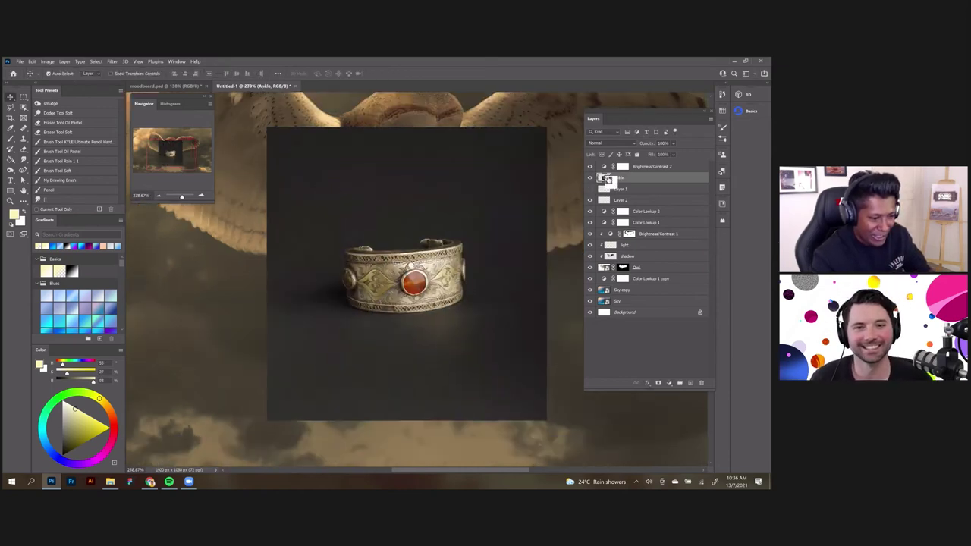
key(ctrl+shift+z)
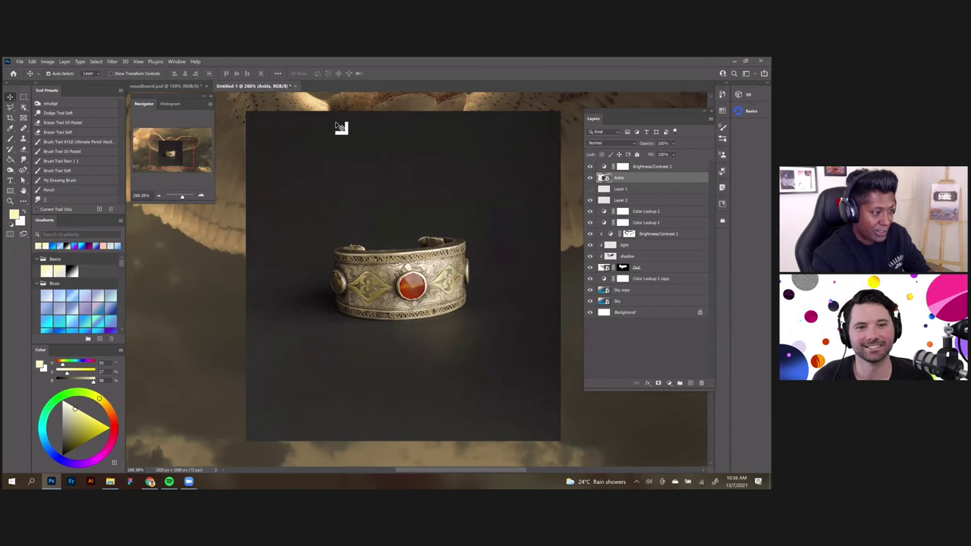
key(w)
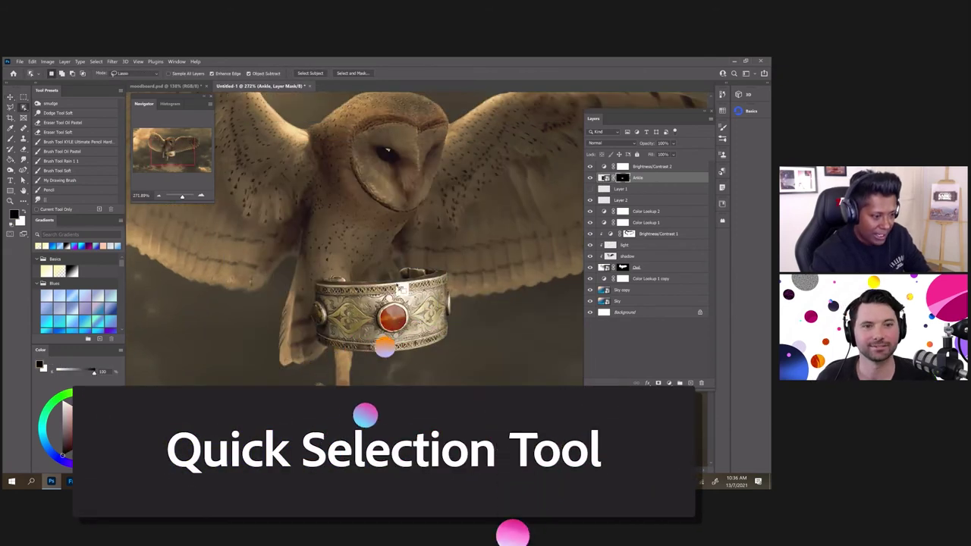
Scale the Ankle layer to about 48.6% and position the bracelet on the owl's lower leg
key(ctrl+t)
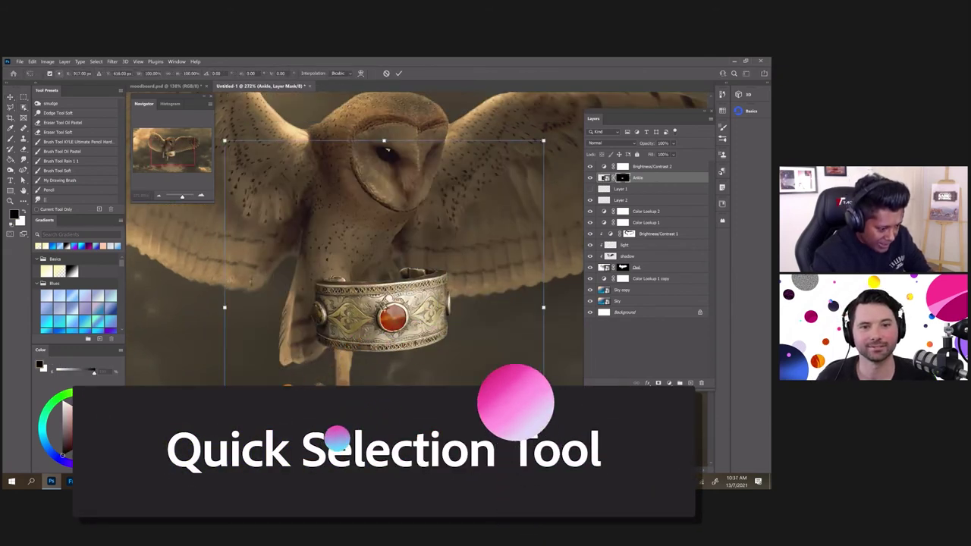
scroll(430, 379, down, 5)
drag(429, 380, 402, 351)
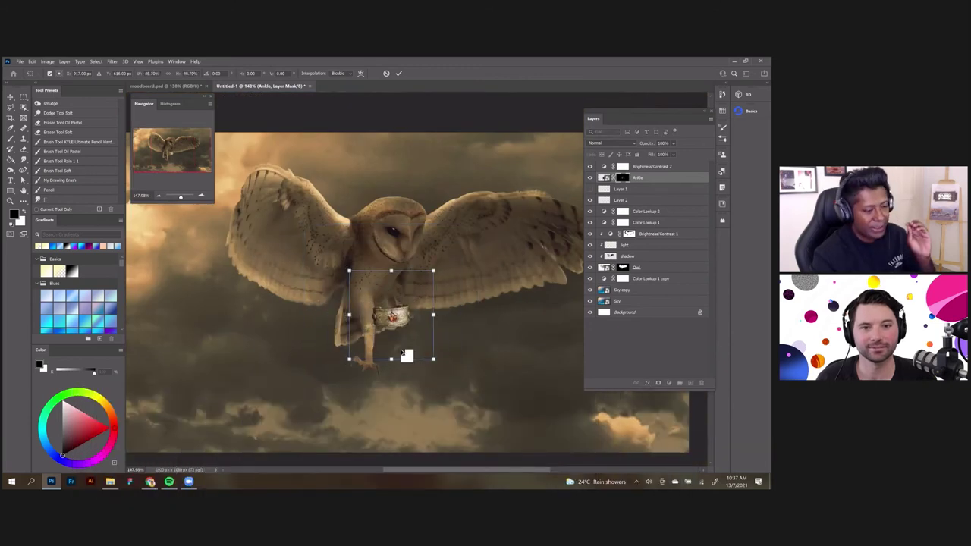
scroll(402, 349, up, 3)
scroll(372, 347, up, 3)
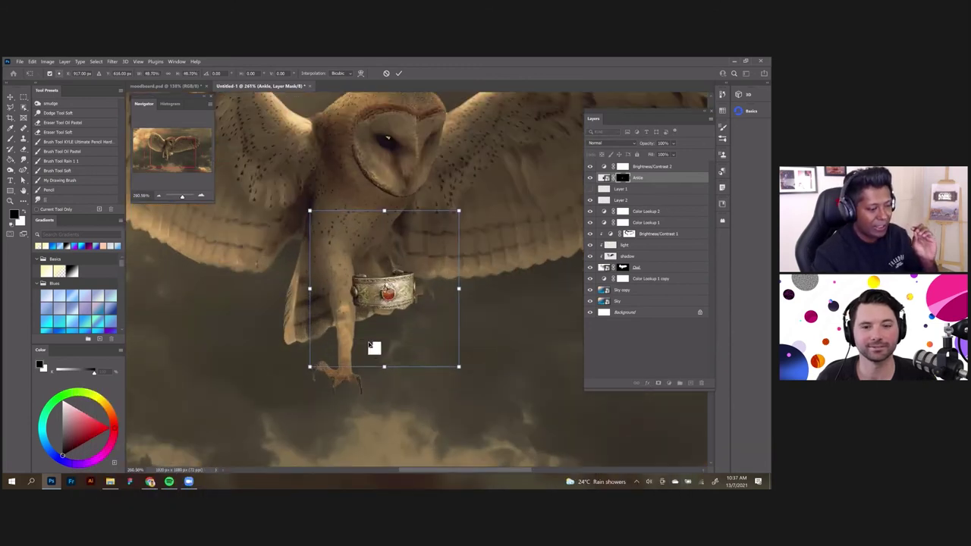
drag(406, 316, 373, 344)
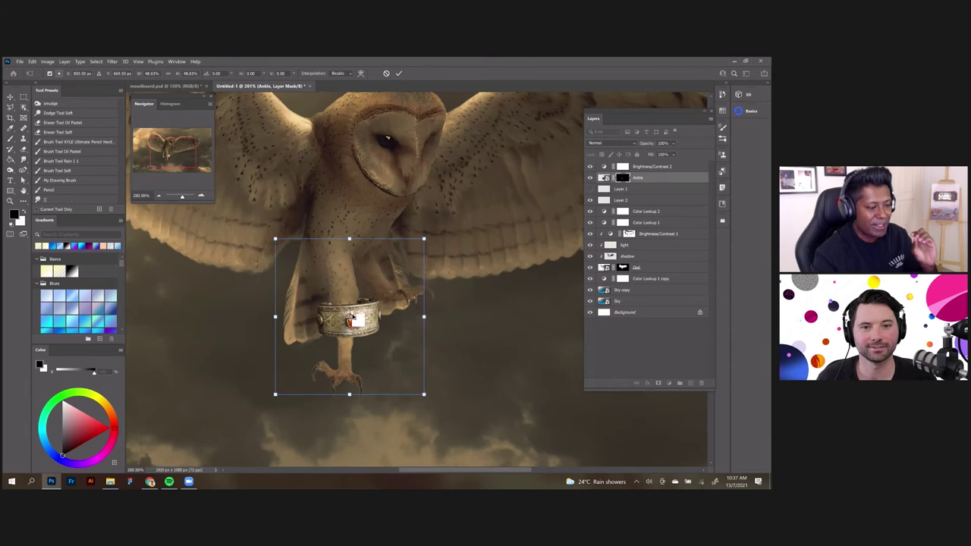
scroll(353, 317, up, 3)
scroll(352, 317, down, 1)
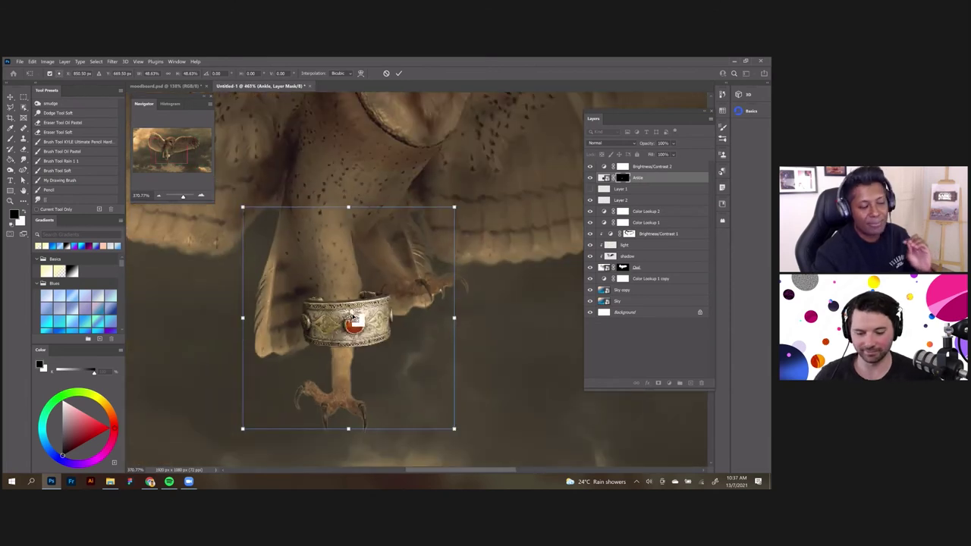
Move the Scroll copy layer beneath the Owl layer so the golden scroll case sits behind the owl's foot
scroll(352, 318, down, 1)
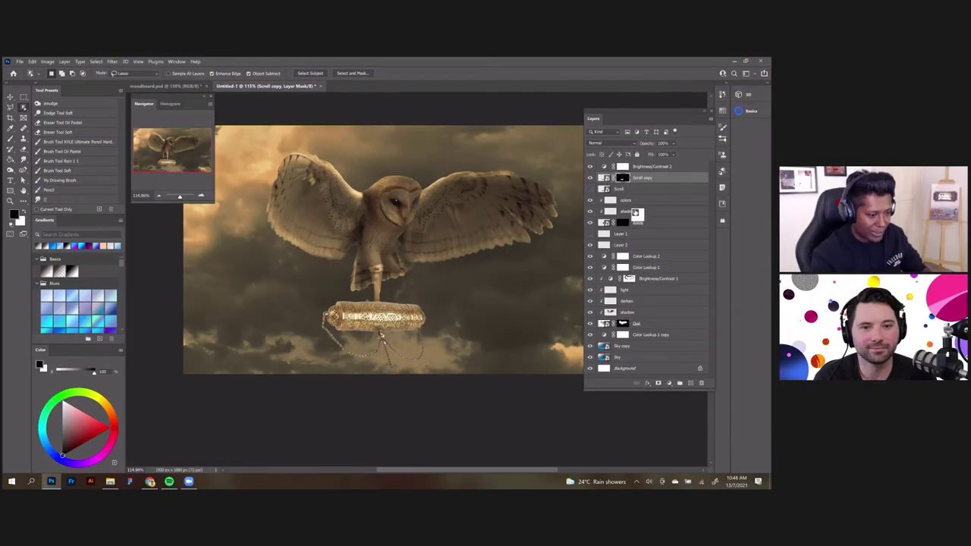
drag(665, 179, 645, 332)
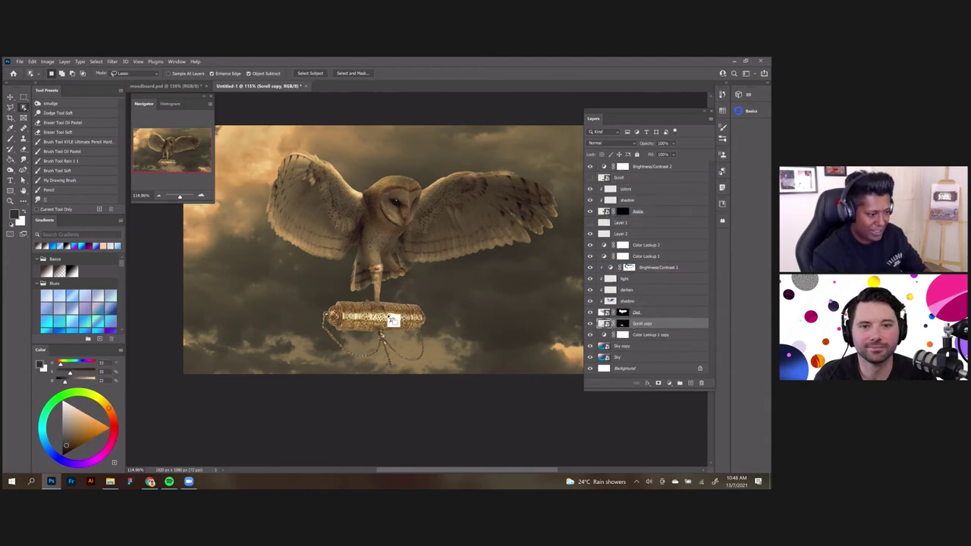
scroll(399, 321, up, 3)
scroll(404, 284, up, 2)
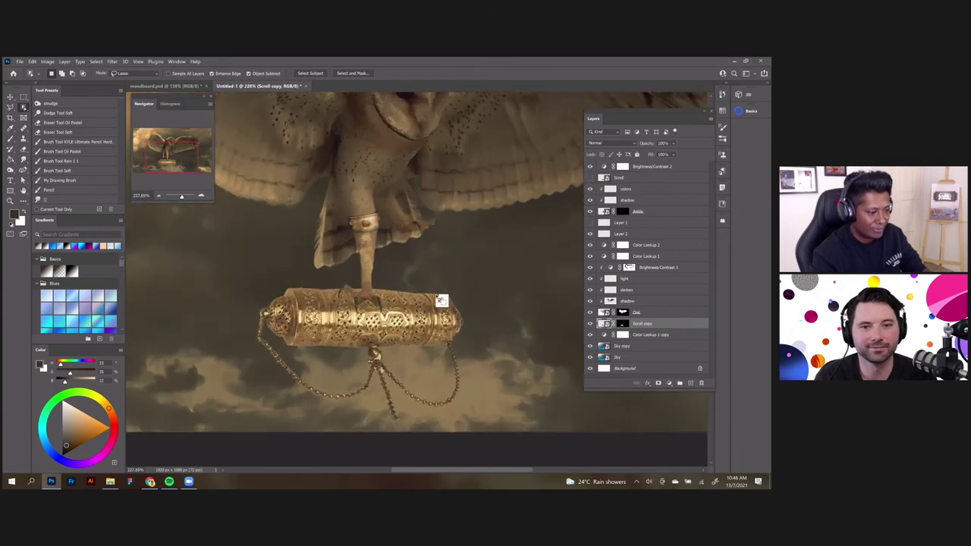
Lower the clipped Multiply layer Scroll copy 2 to about 48% opacity and toggle its visibility to compare the scroll's shading
click(11, 96)
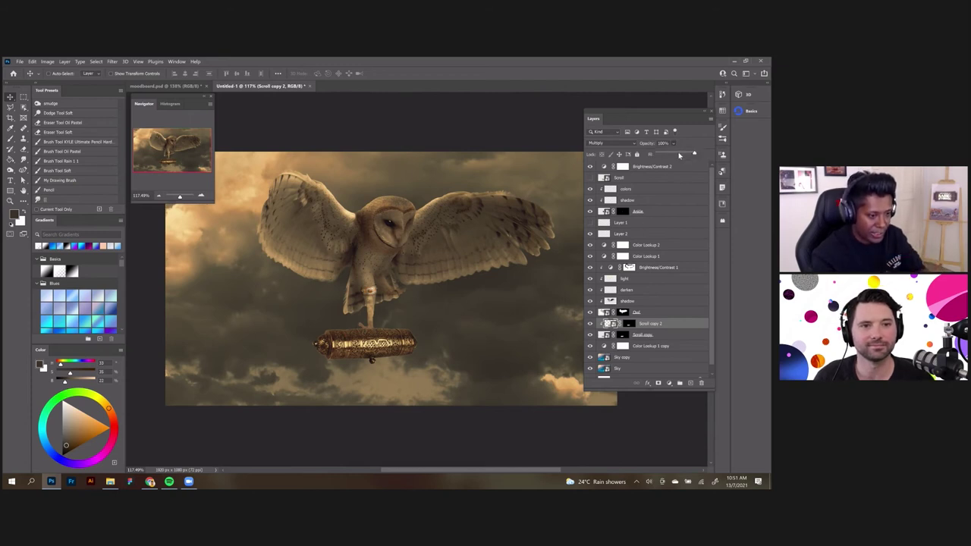
drag(679, 154, 678, 154)
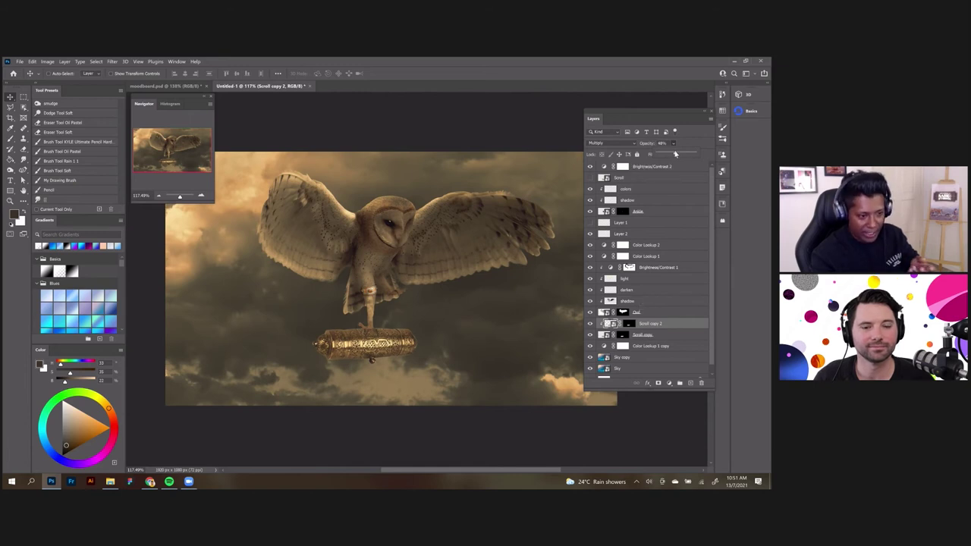
click(591, 324)
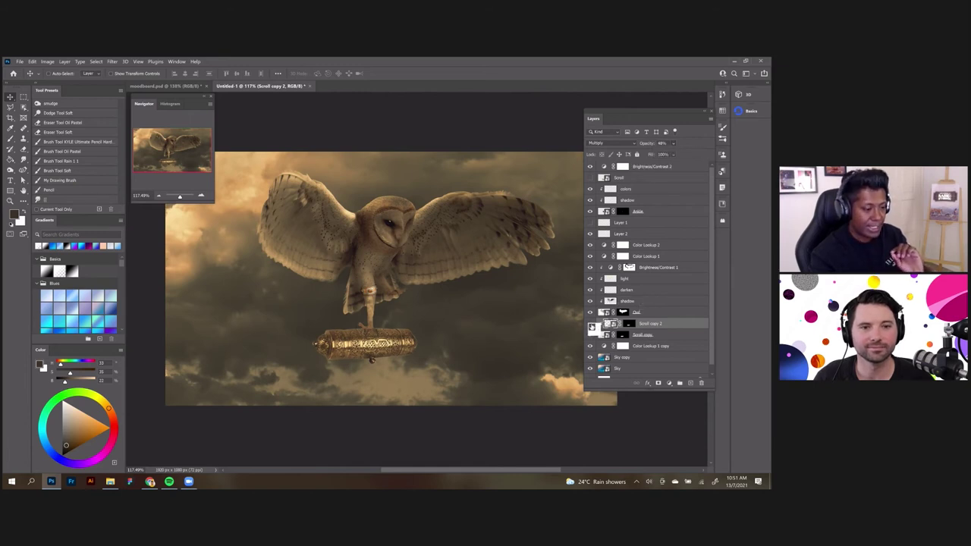
click(591, 324)
click(590, 325)
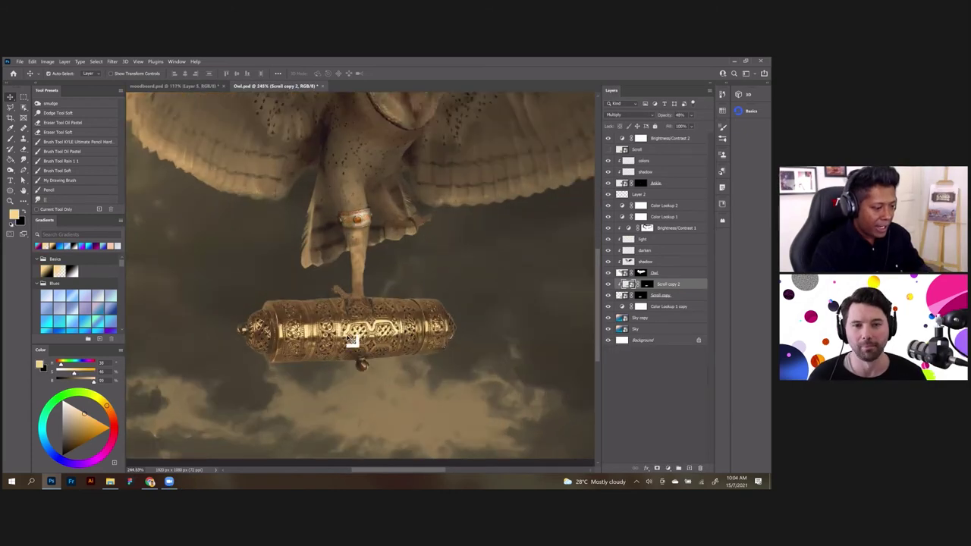
Shrink the Scroll copy layer's mask with the Minimum filter, preserving squareness, to trim the fringe around the scroll case
scroll(348, 338, up, 2)
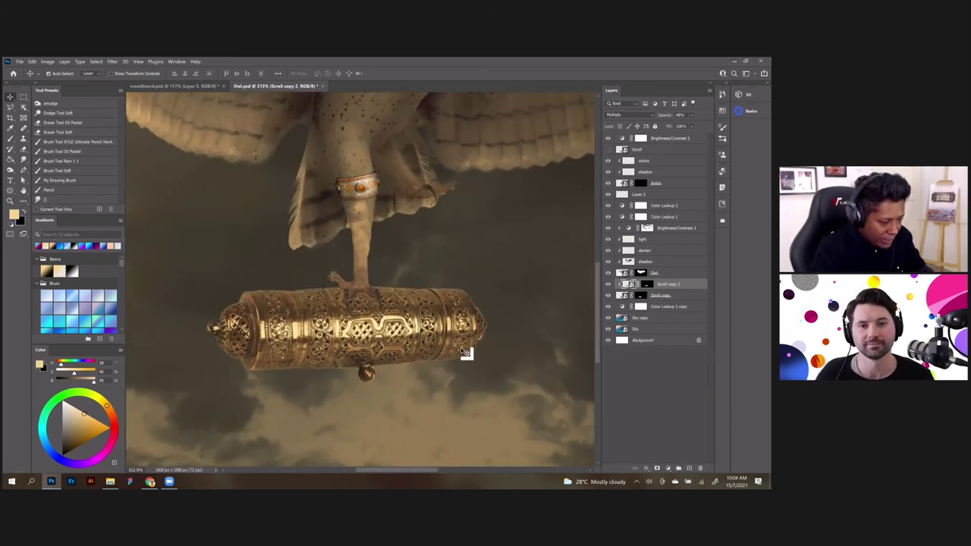
scroll(480, 334, up, 1)
scroll(491, 335, up, 1)
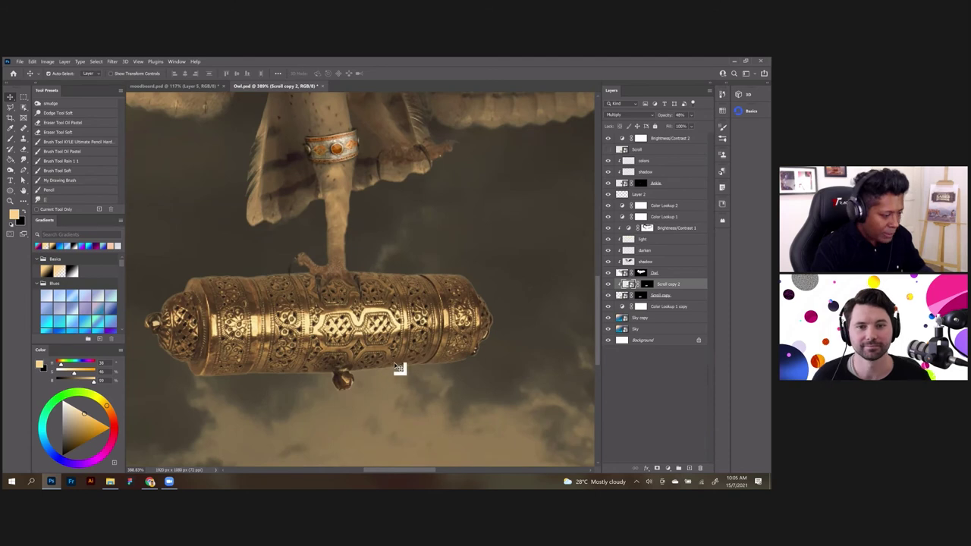
click(642, 296)
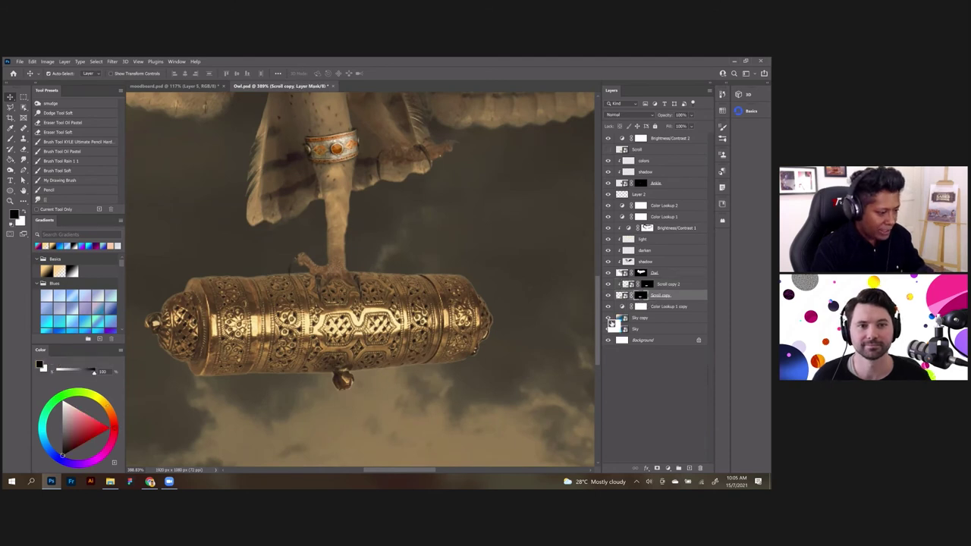
scroll(368, 349, up, 1)
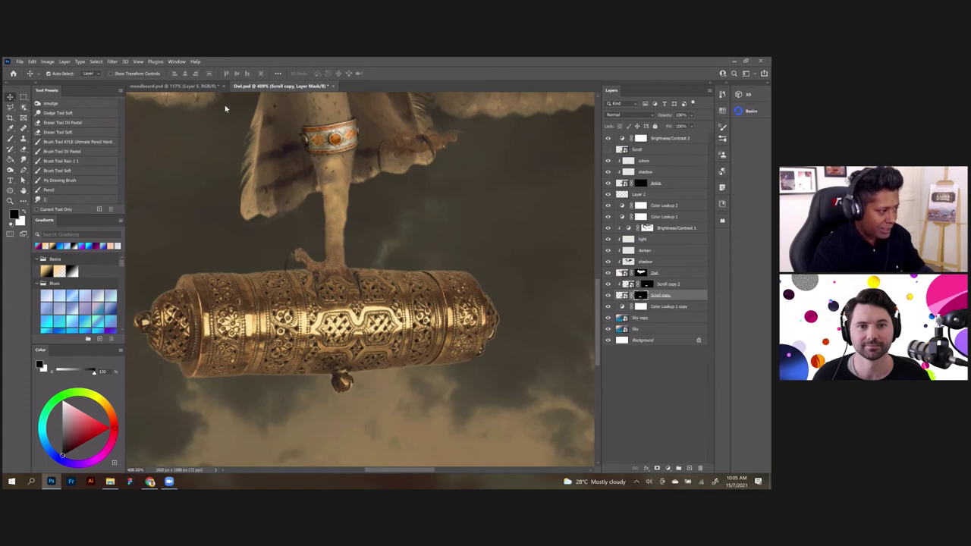
click(114, 62)
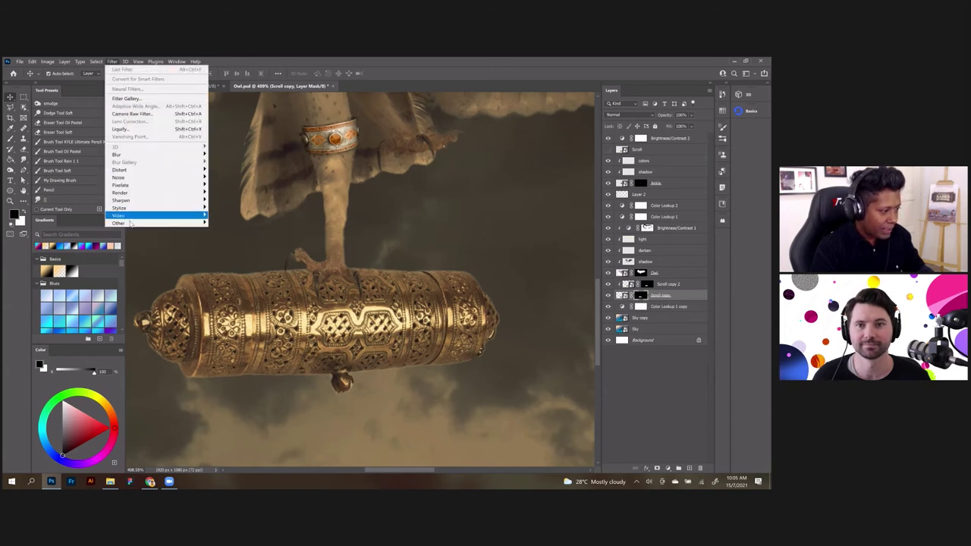
mouse_move(130, 223)
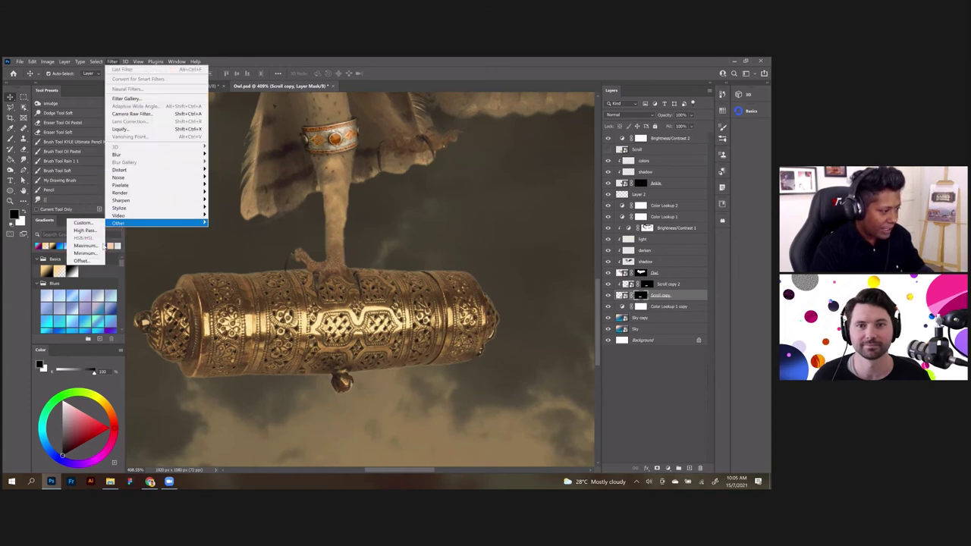
click(85, 252)
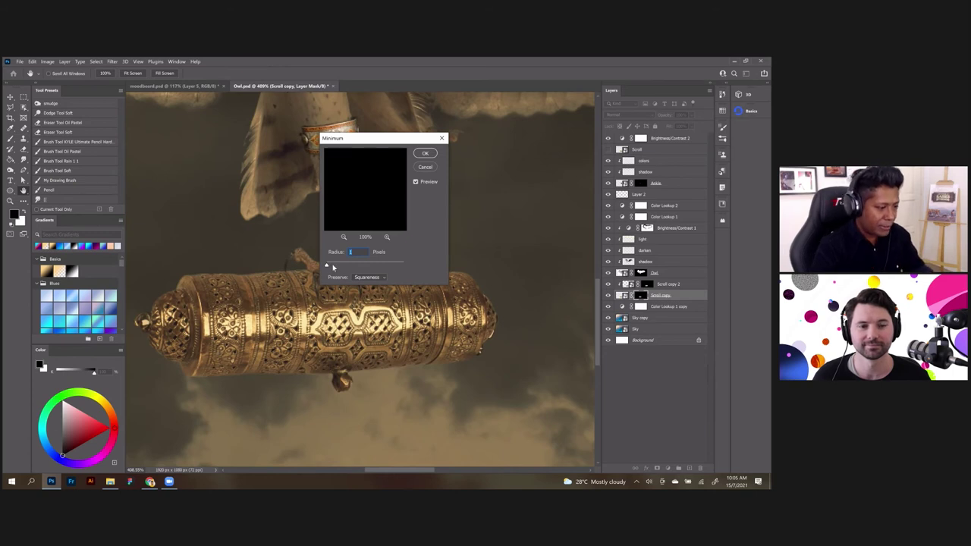
drag(333, 266, 317, 266)
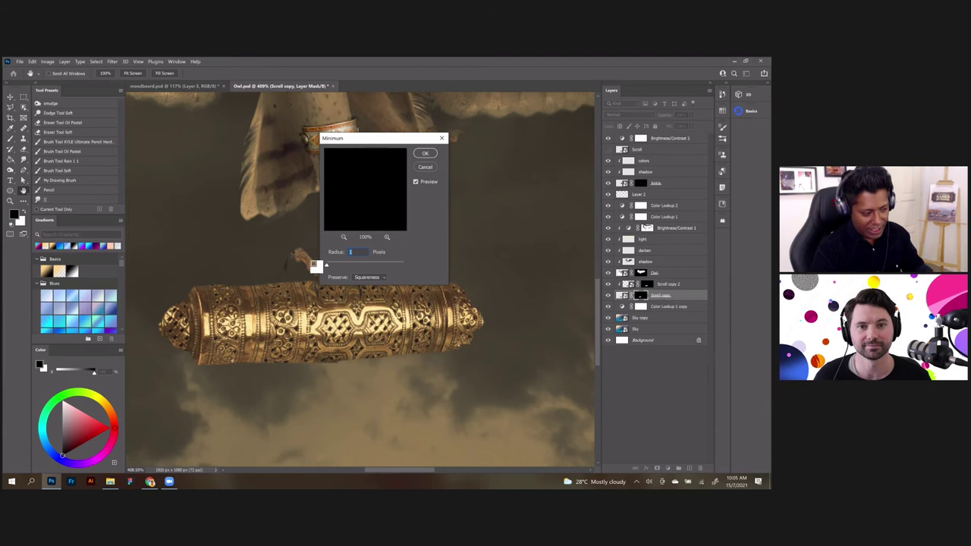
click(423, 154)
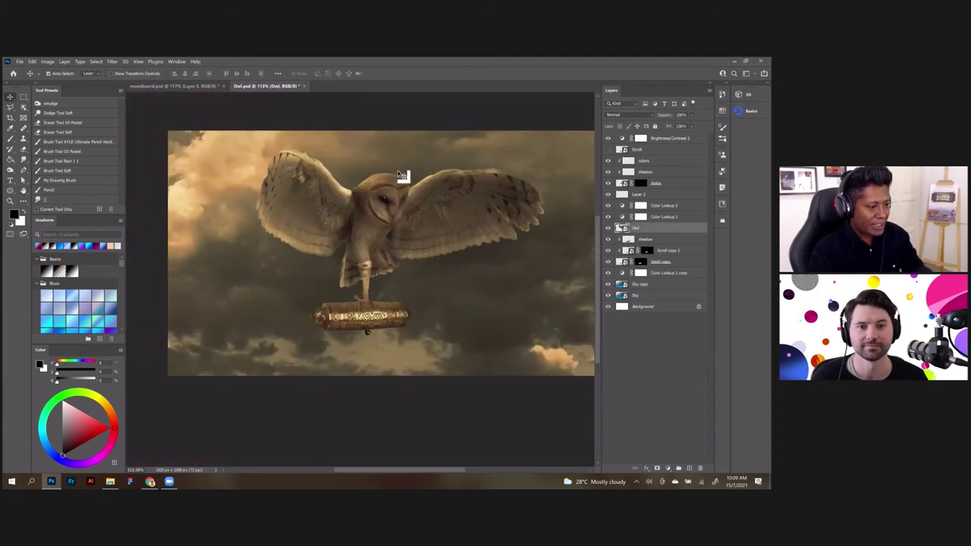
Start Puppet Warp on the Owl layer and place pins on the owl's head and across both wings
click(33, 61)
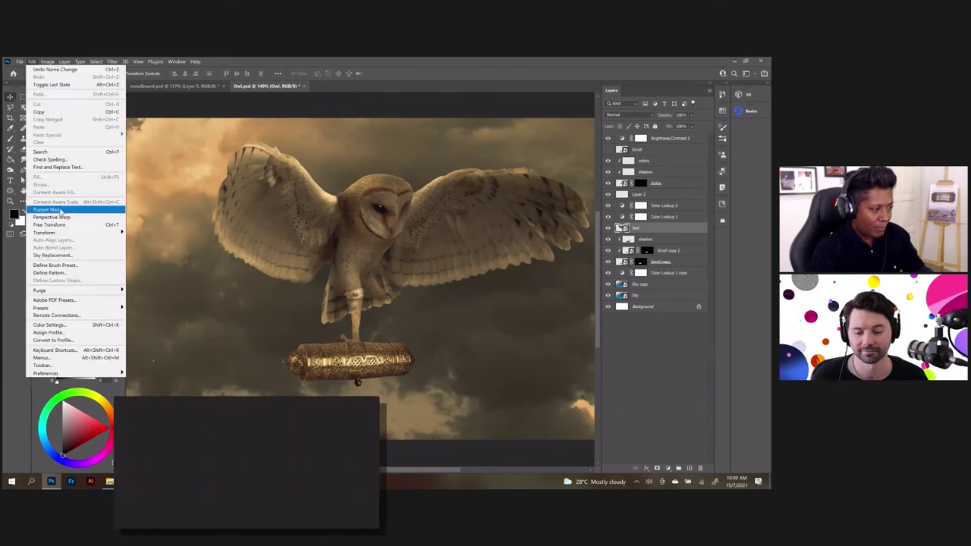
click(61, 210)
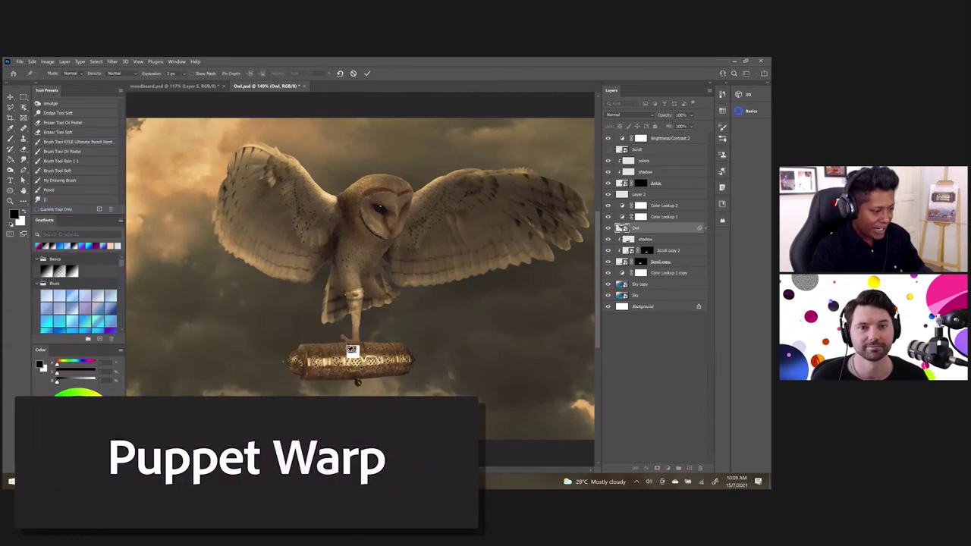
scroll(352, 227, down, 2)
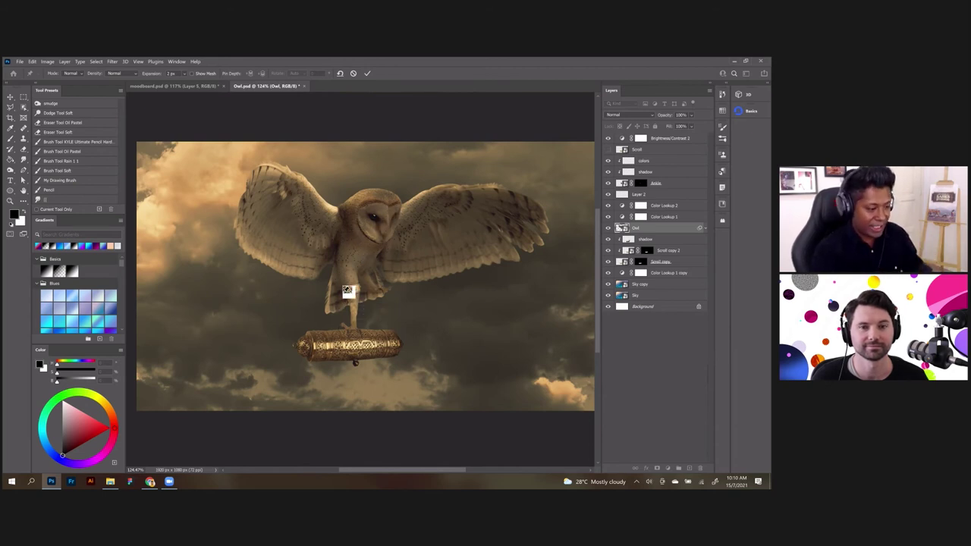
scroll(348, 290, up, 4)
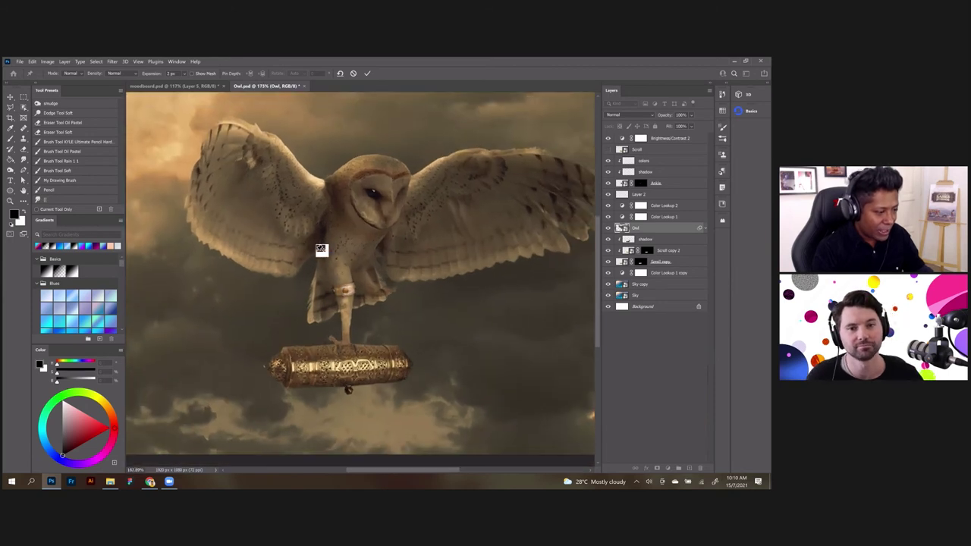
scroll(331, 266, up, 2)
scroll(342, 178, down, 3)
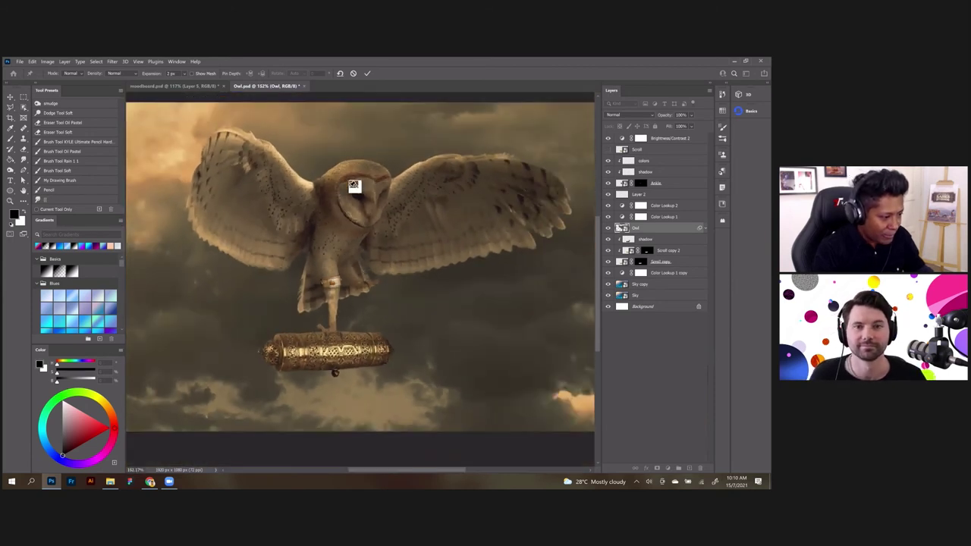
scroll(372, 166, up, 1)
click(362, 190)
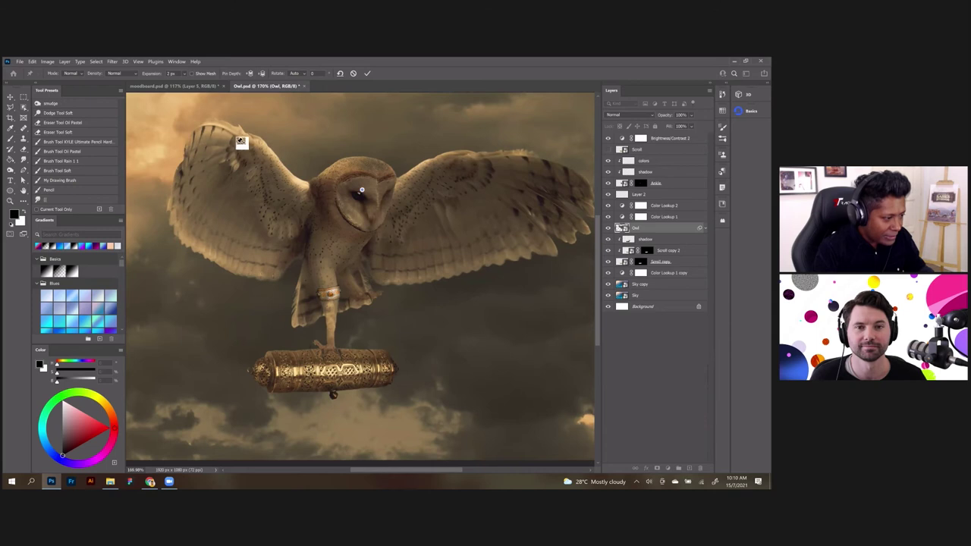
click(221, 135)
click(201, 204)
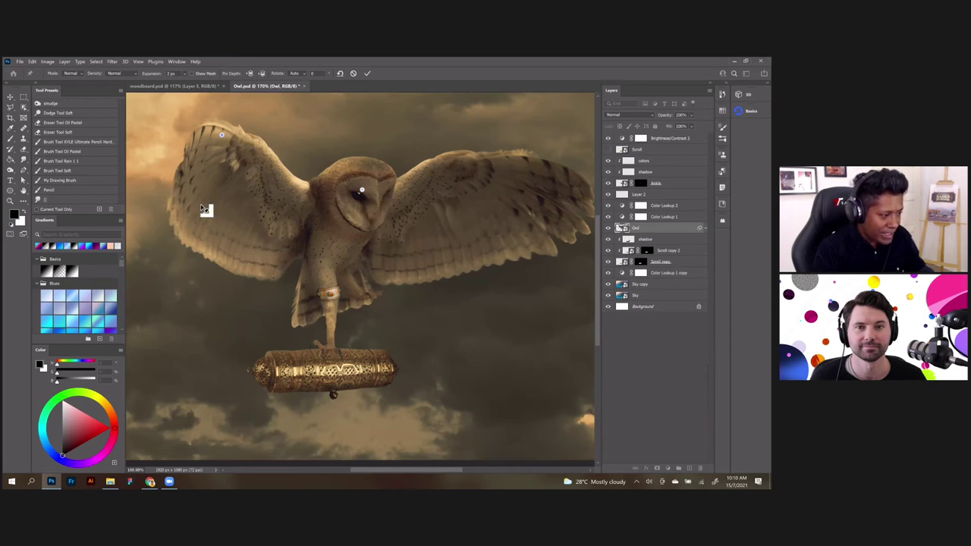
click(289, 199)
click(446, 162)
click(560, 189)
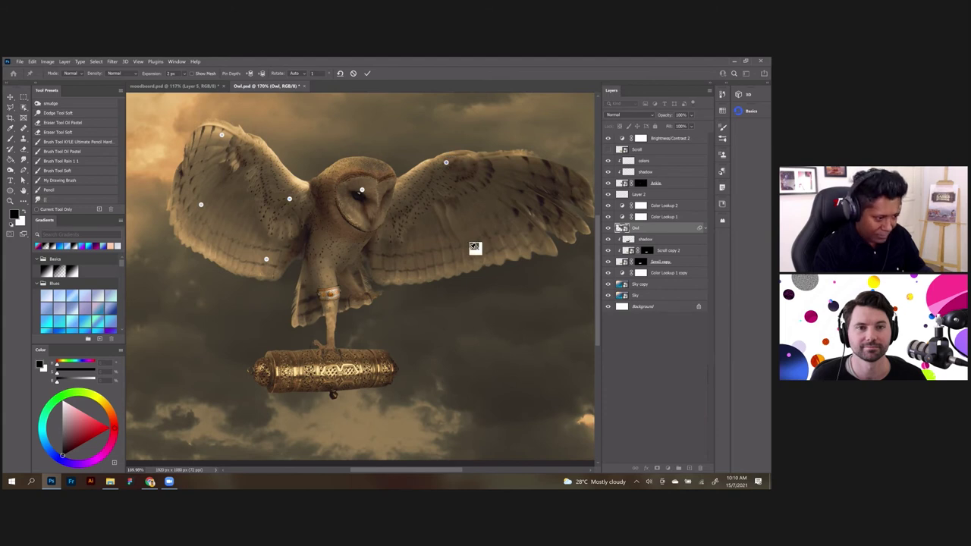
click(459, 250)
Add Puppet Warp pins to the owl's raised foot, chest, tail feathers and the thigh above the bracelet
scroll(394, 254, up, 2)
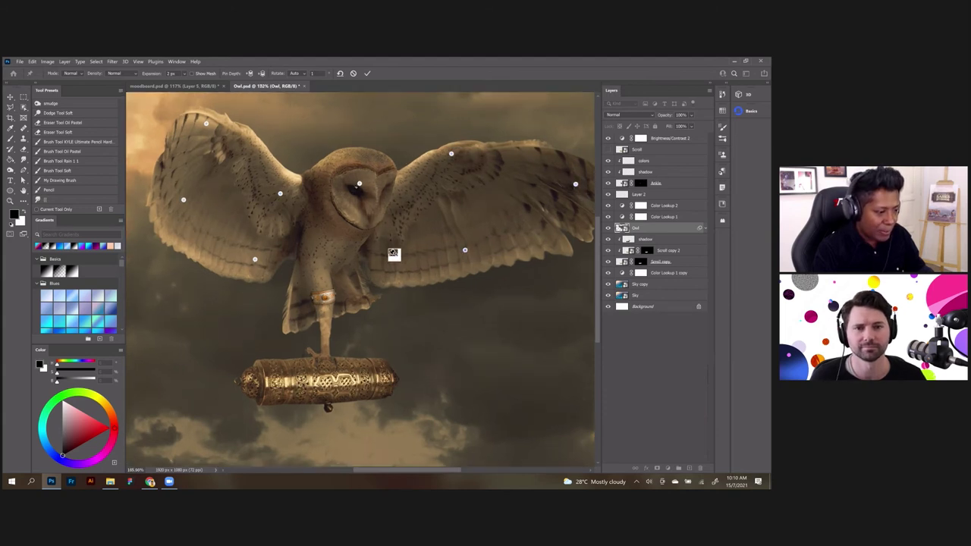
click(352, 295)
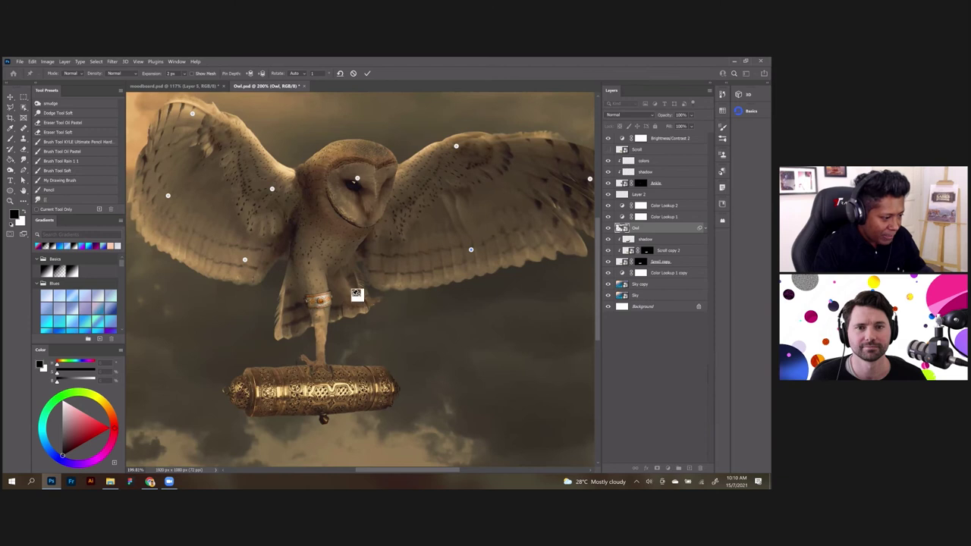
click(331, 242)
click(284, 317)
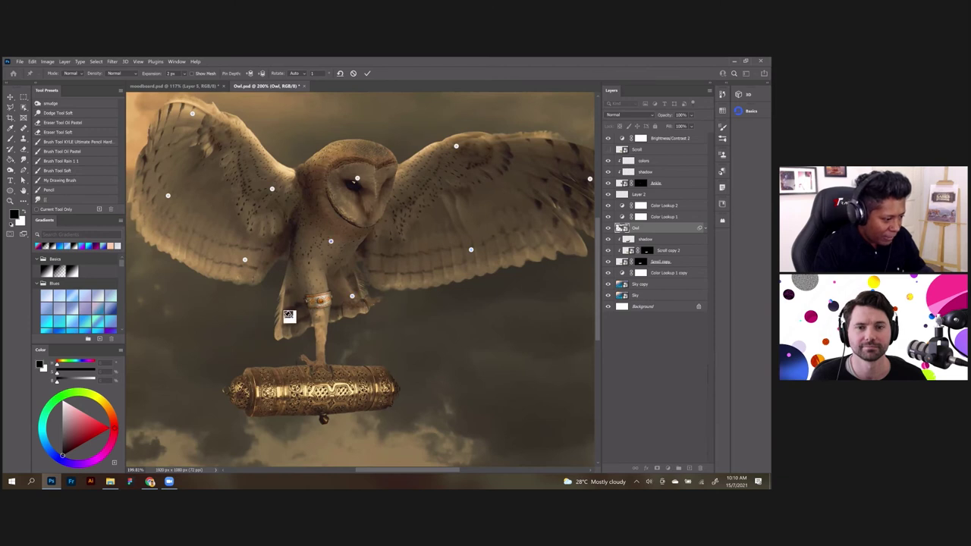
click(309, 280)
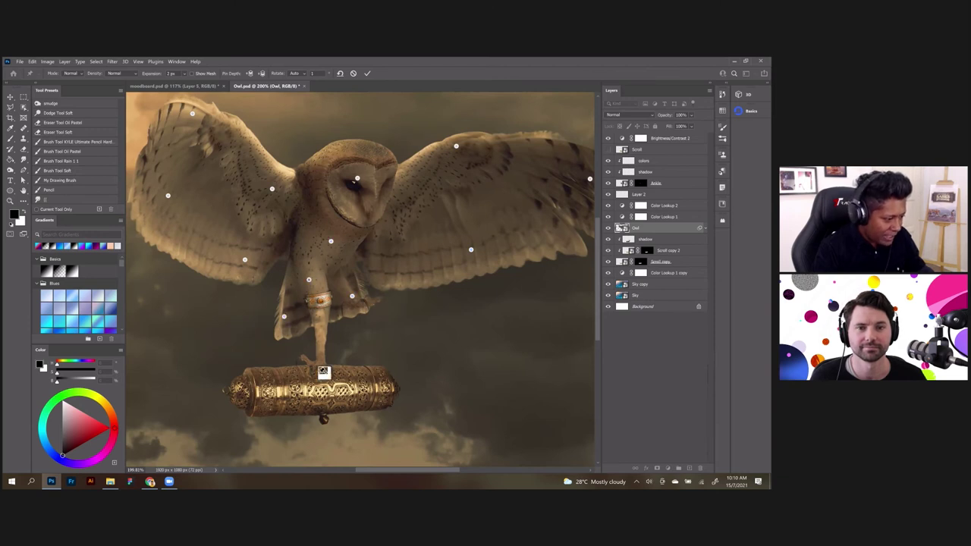
Pin the owl's lower leg below the bracelet and each toe of the foot resting on the scroll case
scroll(324, 352, up, 2)
click(320, 324)
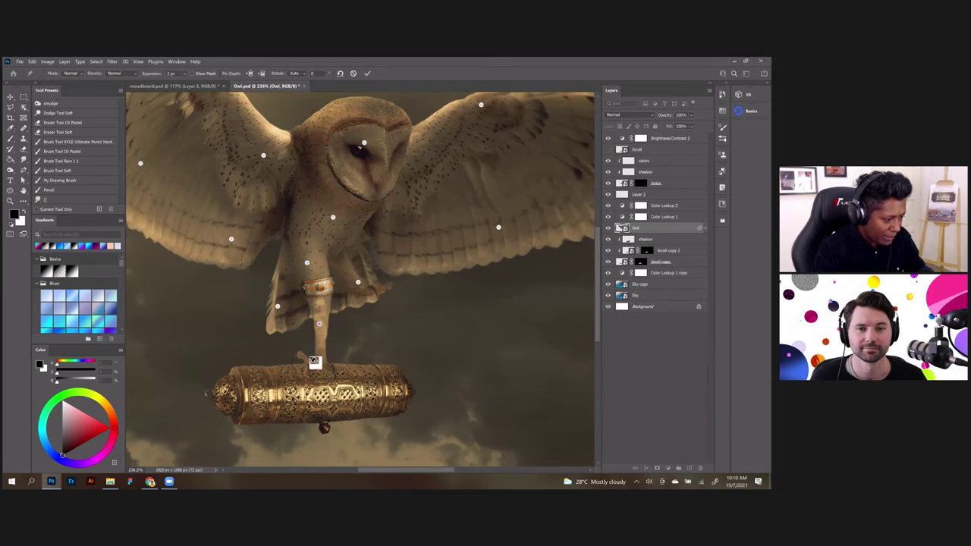
scroll(334, 328, up, 3)
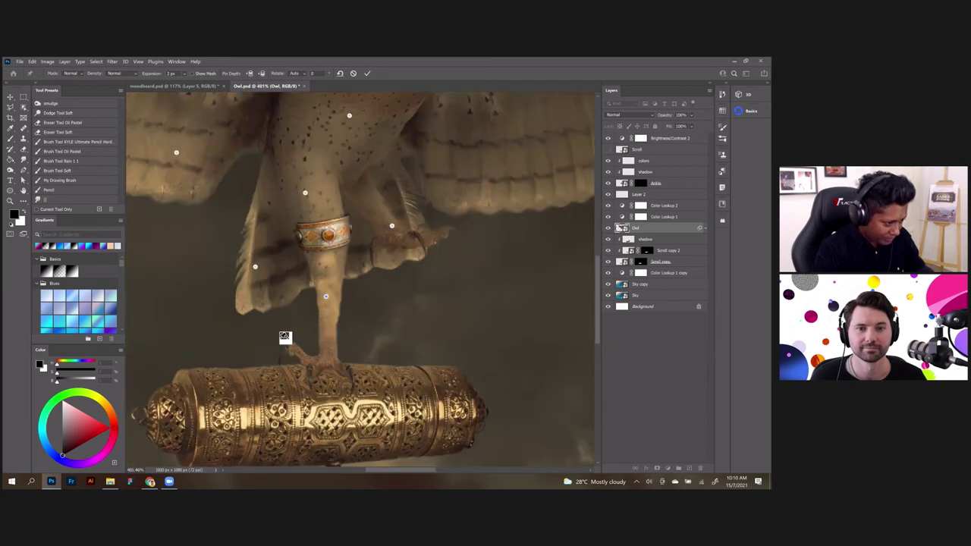
scroll(289, 343, up, 3)
click(288, 346)
click(309, 372)
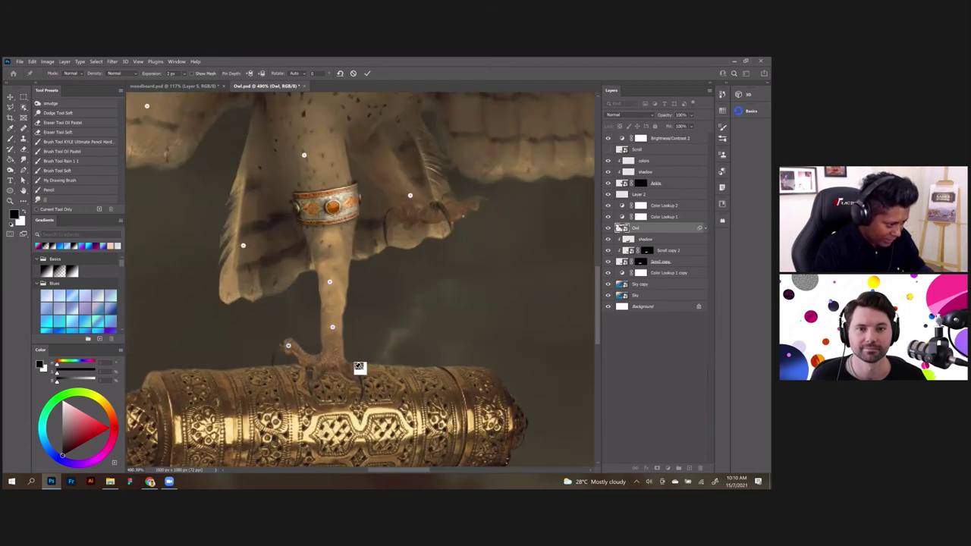
click(353, 370)
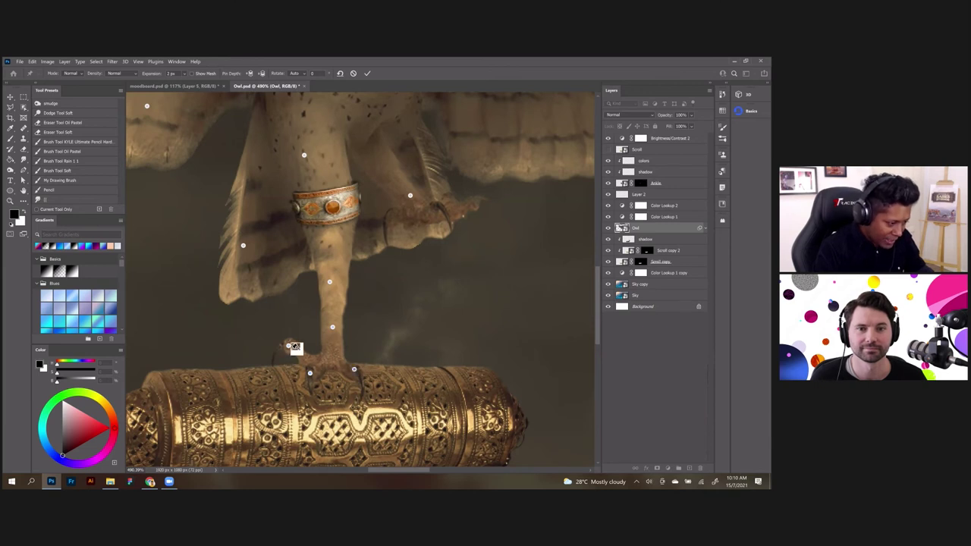
Bend the owl's toes down and inward with the Puppet Warp pins so the foot grips the scroll case
drag(292, 354, 291, 363)
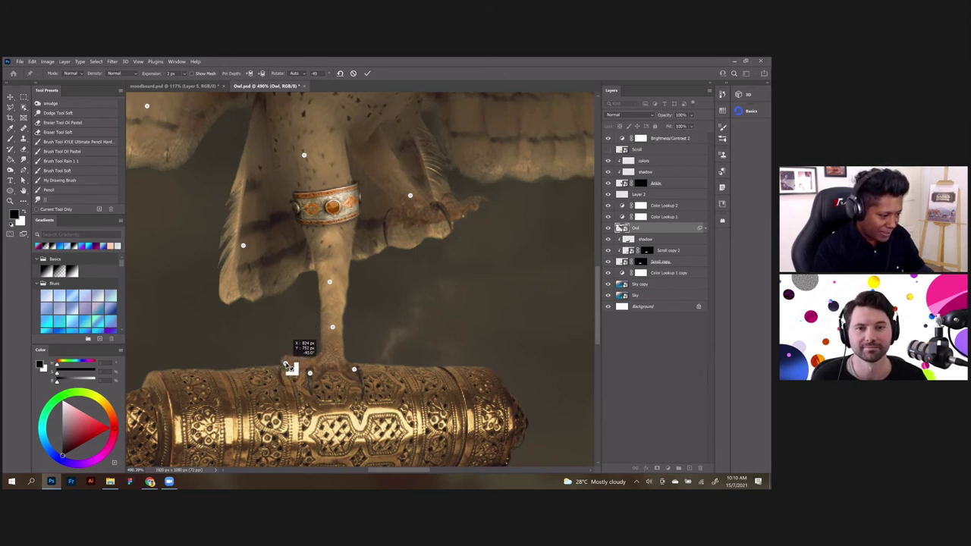
click(355, 370)
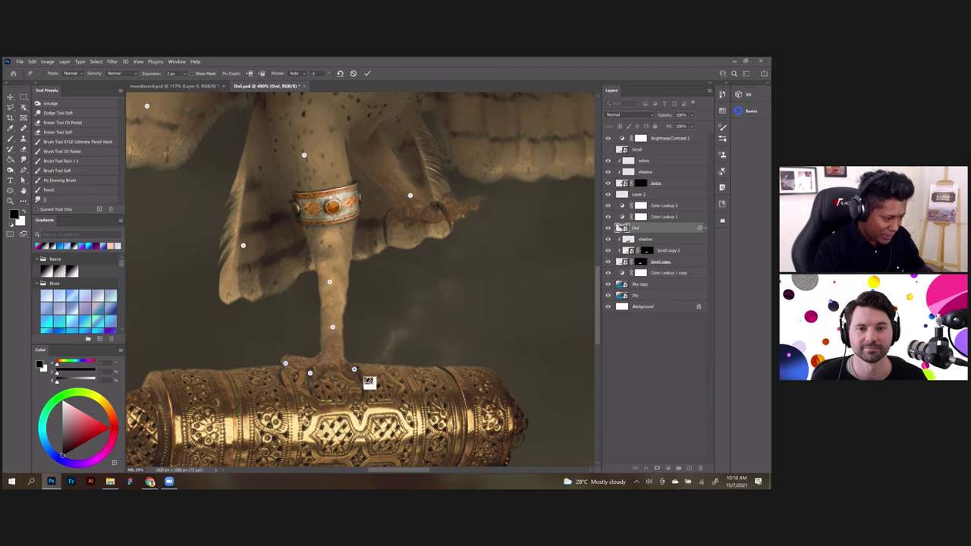
drag(369, 381, 358, 387)
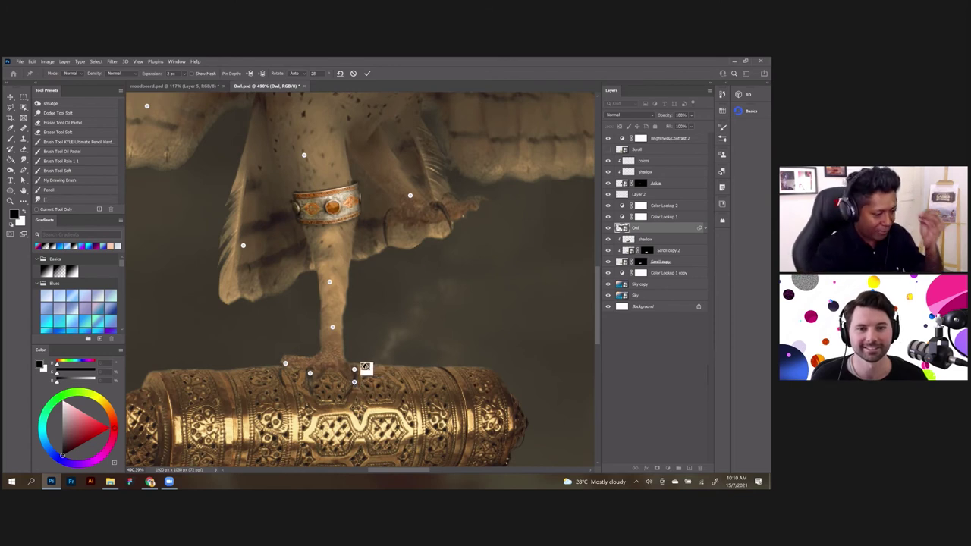
drag(357, 374, 323, 390)
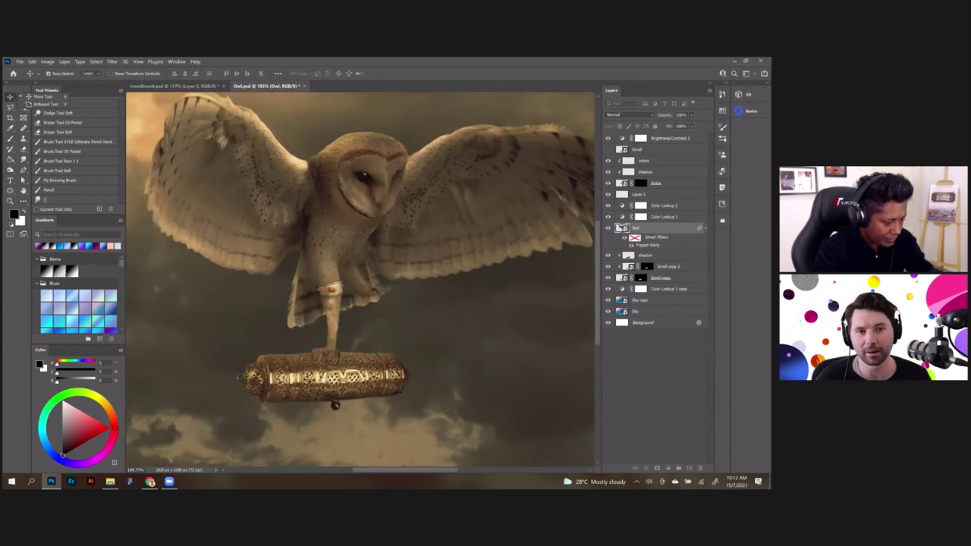
Inspect the Puppet Warp smart filter's effect on the owl and open the Owl layer's smart object contents
scroll(331, 363, up, 2)
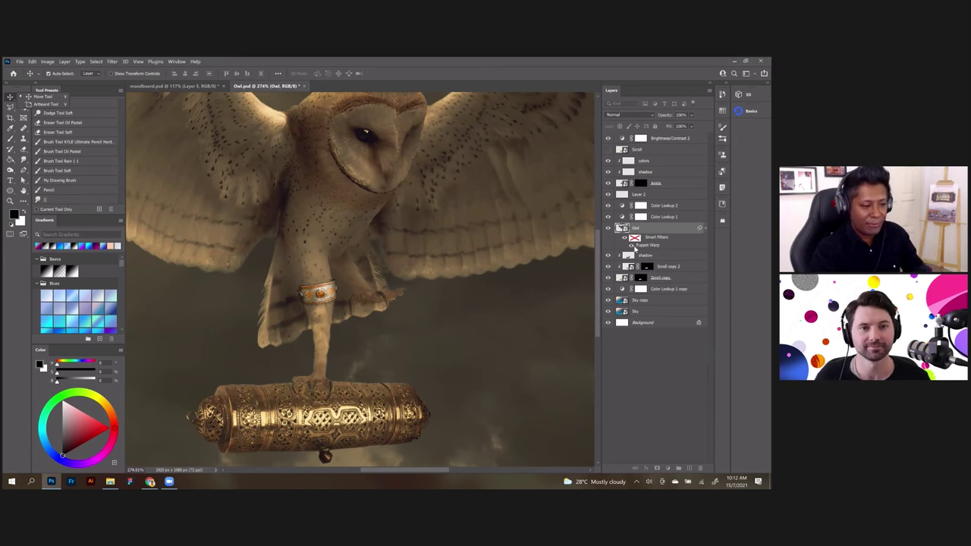
key(ctrl+0)
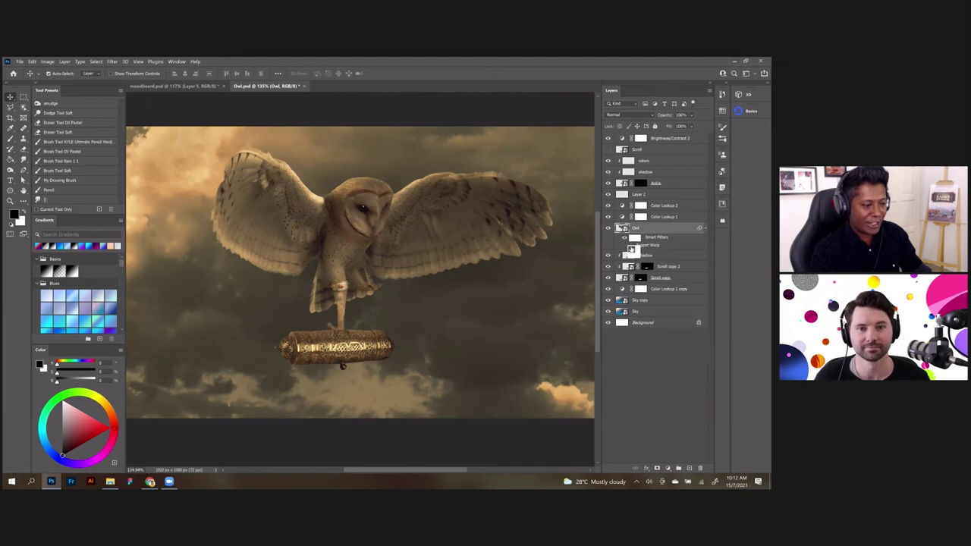
drag(631, 248, 480, 268)
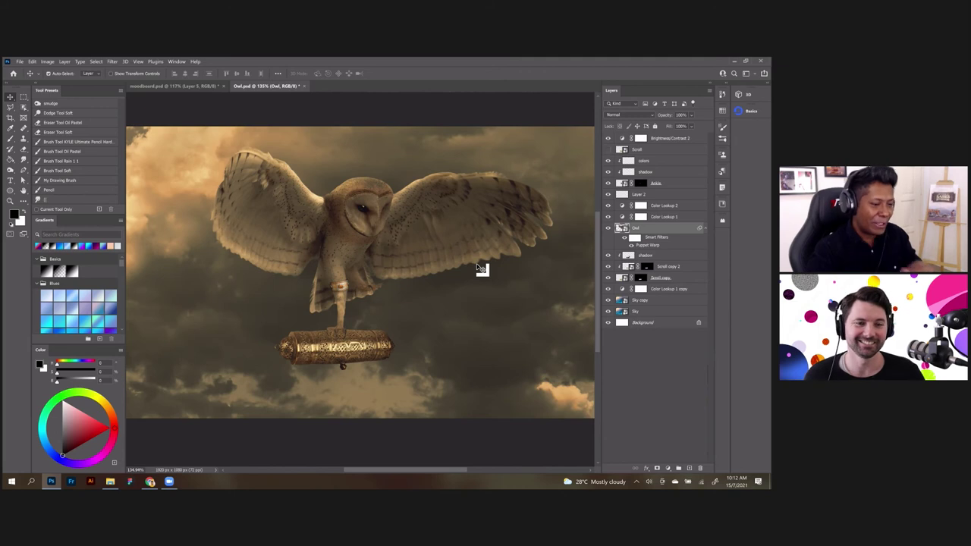
drag(480, 269, 627, 231)
double_click(625, 231)
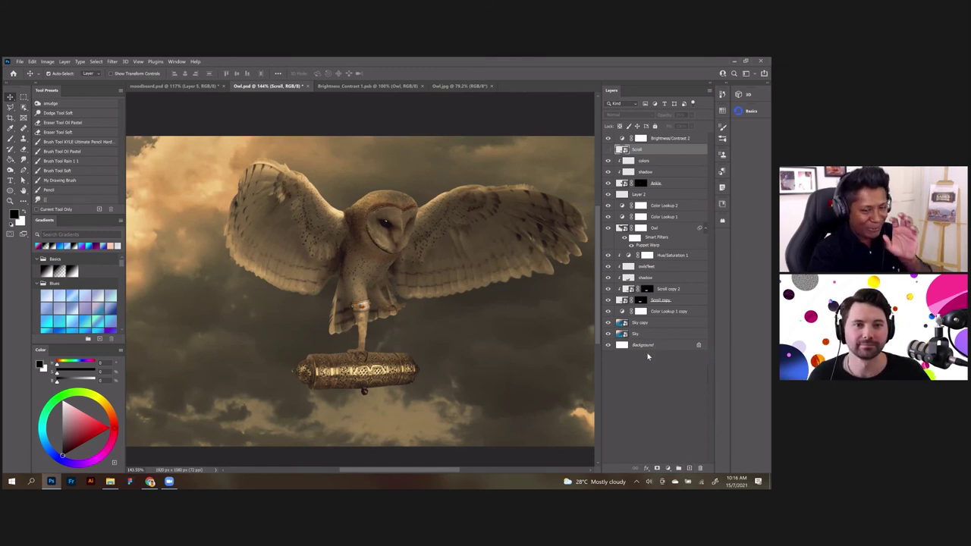
Add a layer above the Scroll layer and draw a black curved band along the edge of the owl's face with the Pen tool
click(689, 469)
scroll(445, 211, up, 2)
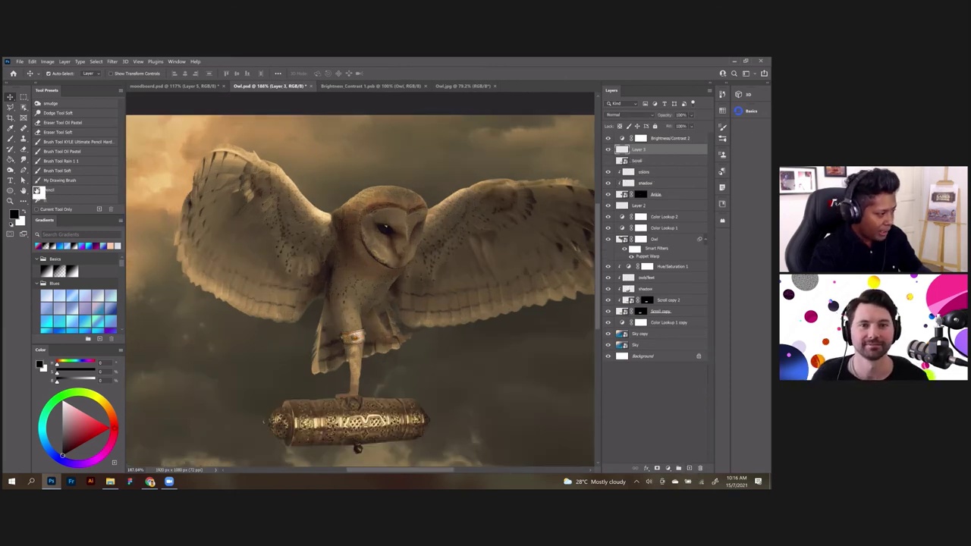
click(23, 171)
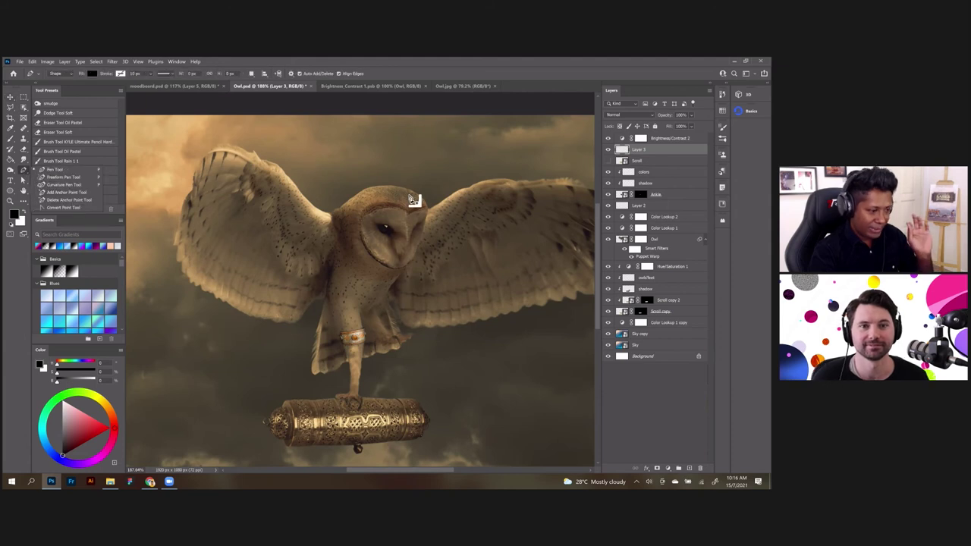
scroll(411, 199, up, 2)
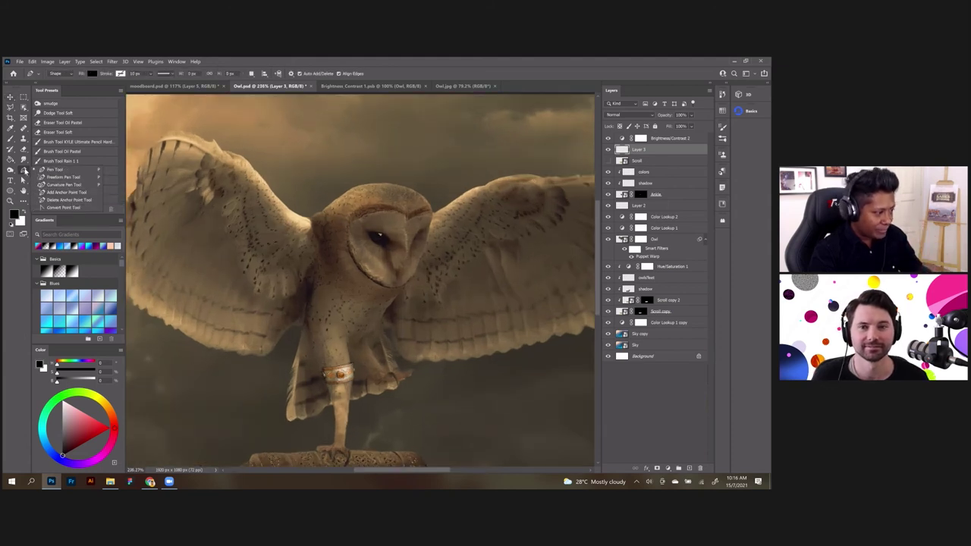
click(61, 172)
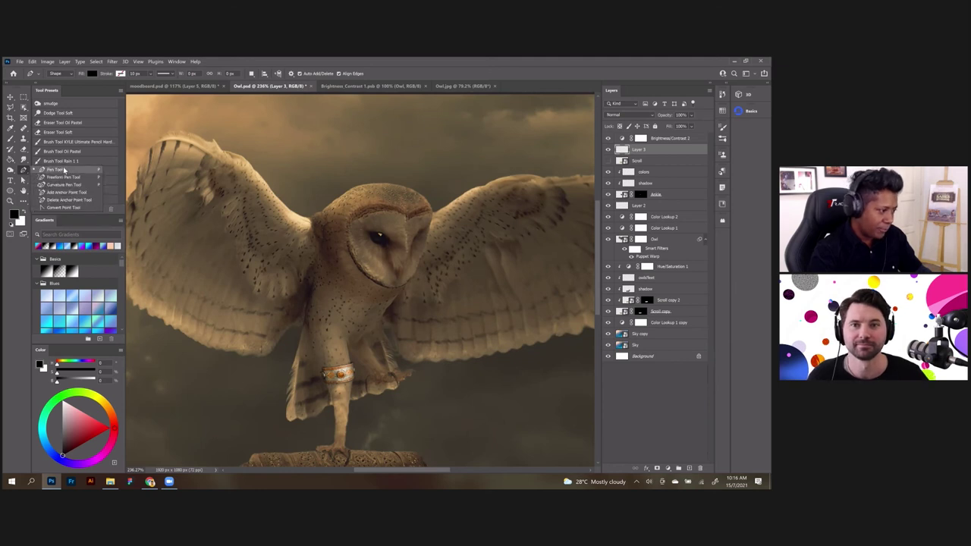
scroll(419, 233, up, 1)
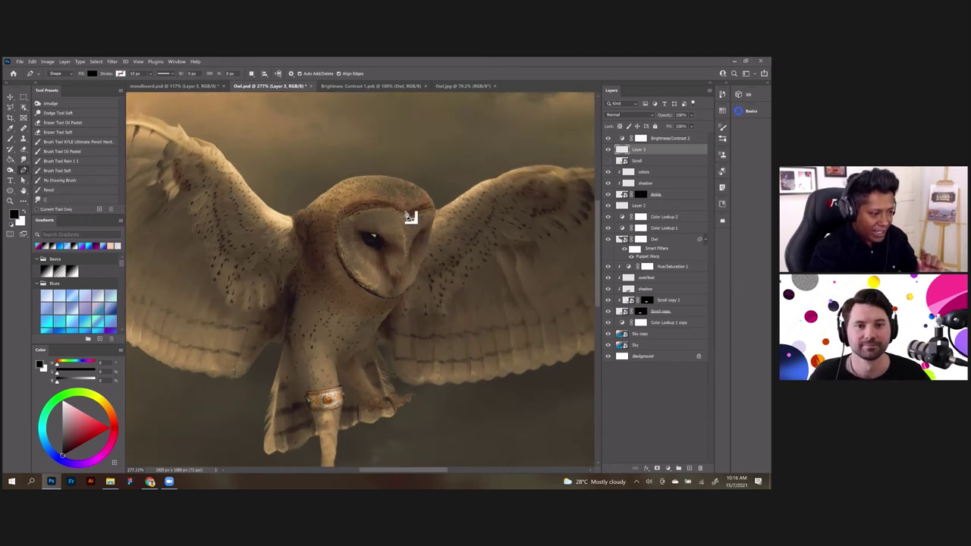
click(401, 207)
drag(366, 203, 339, 225)
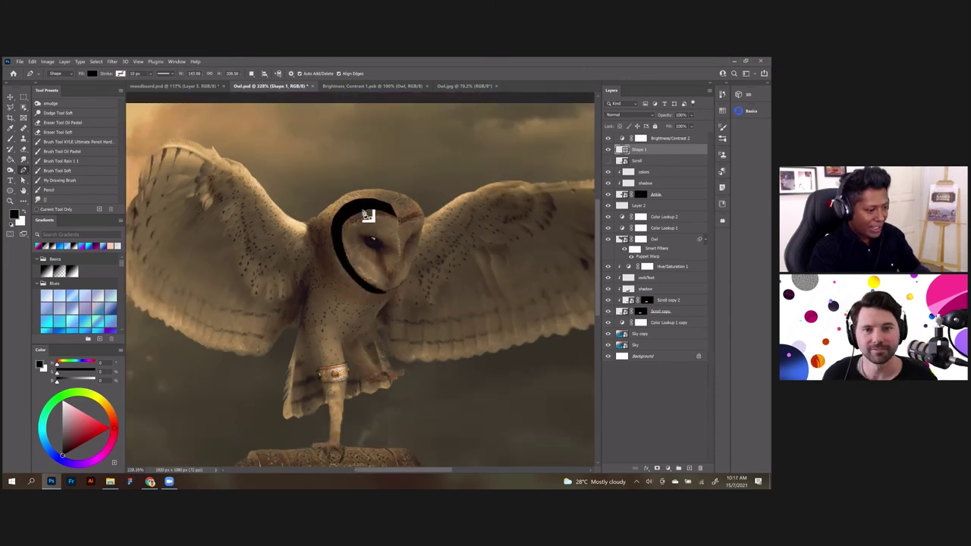
Nudge the black curved shape slightly down and to the right to fit the rim of the owl's face
scroll(367, 216, up, 1)
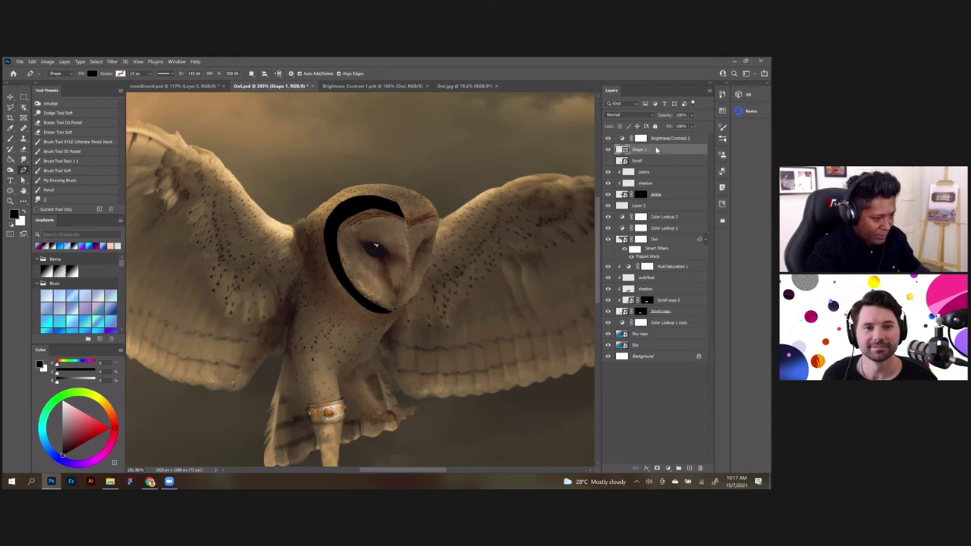
key(v)
key(Right)
key(Down)
key(Down)
key(Right)
key(Right)
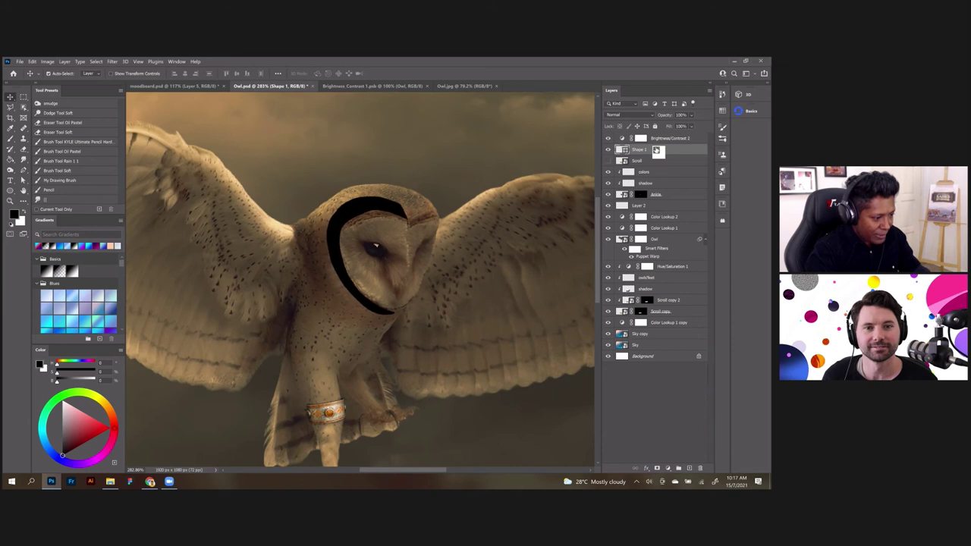
key(Down)
key(Left)
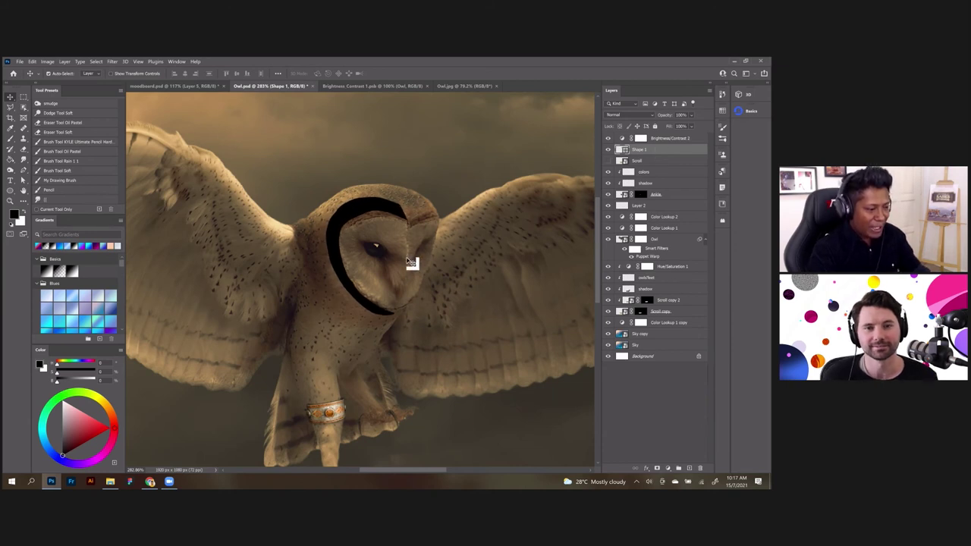
Place the viking helmet 2 image above Shape 1 and clip it to the curved band on the owl's face
scroll(412, 263, down, 3)
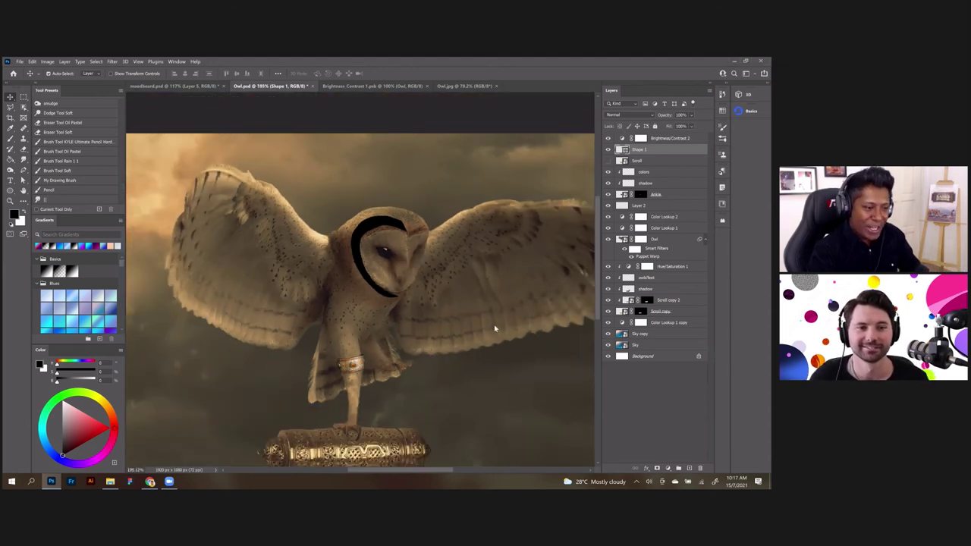
key(ctrl+t)
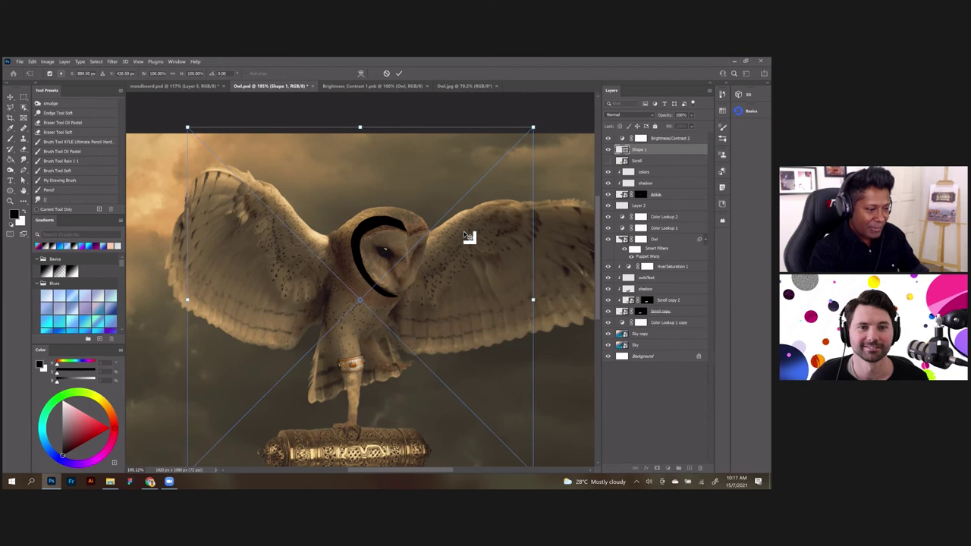
key(Return)
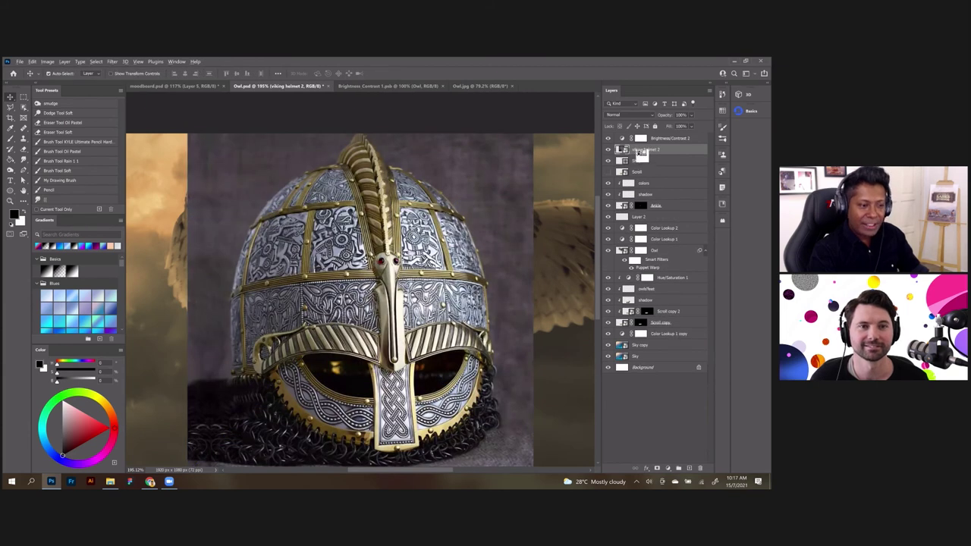
alt+click(641, 155)
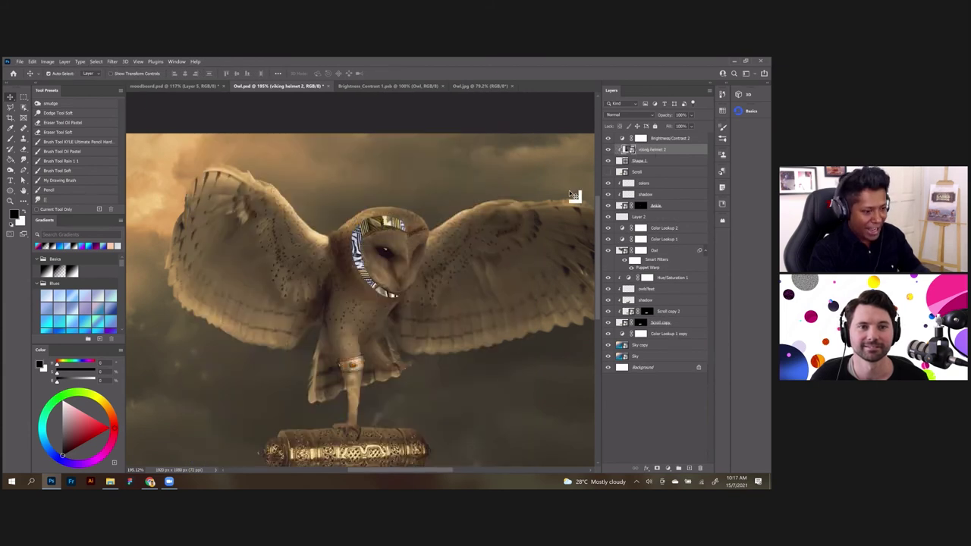
Scale the clipped viking helmet image to about 53%, shift it over the owl's face and rotate it about -4.8°
key(ctrl+t)
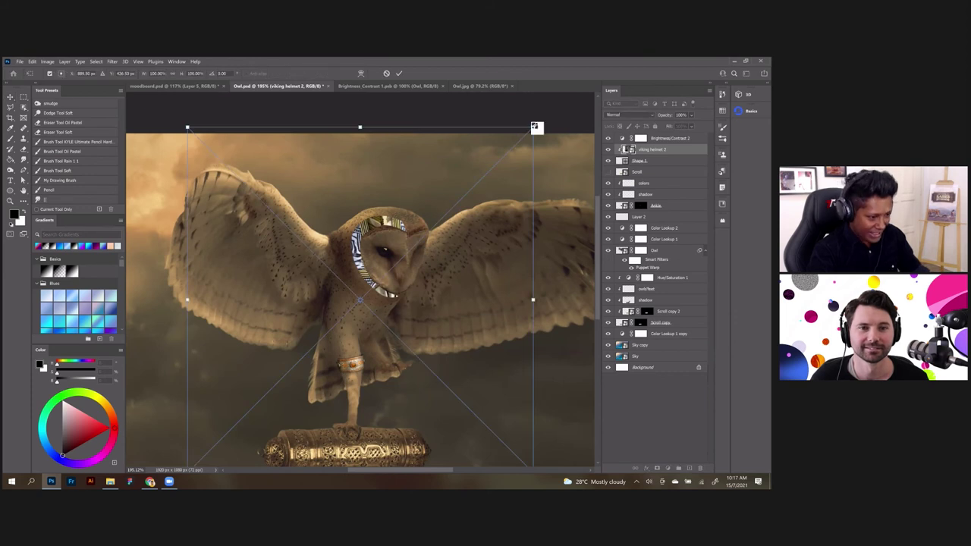
drag(537, 127, 451, 208)
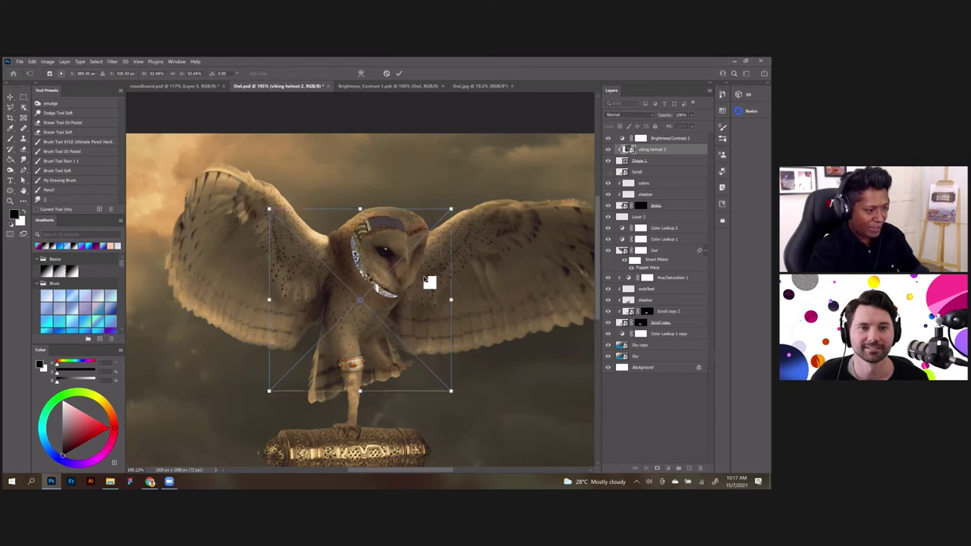
drag(440, 265, 473, 256)
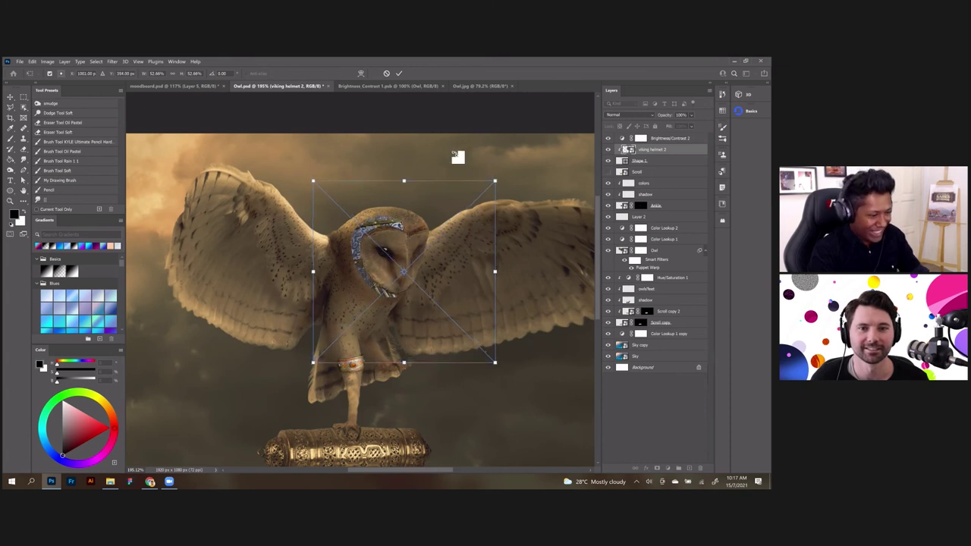
drag(455, 157, 447, 153)
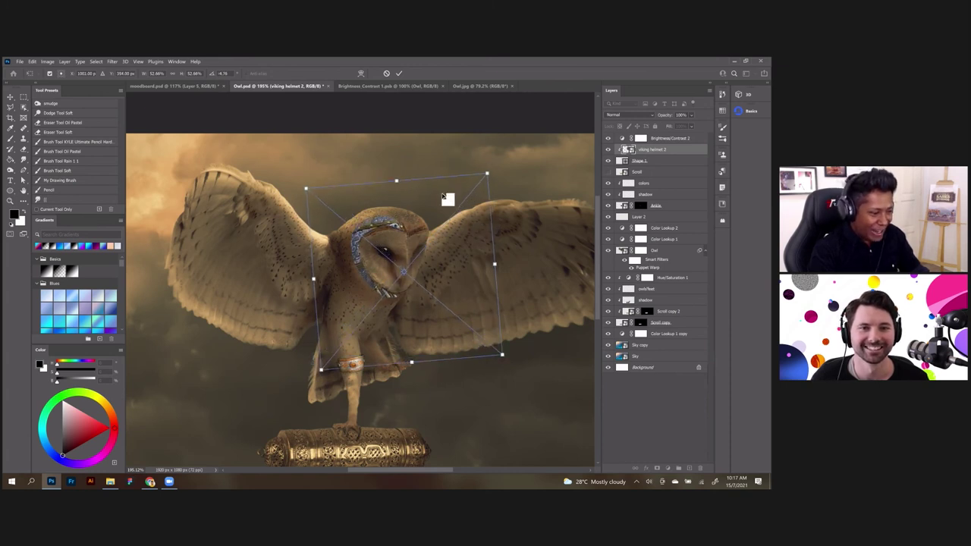
key(Return)
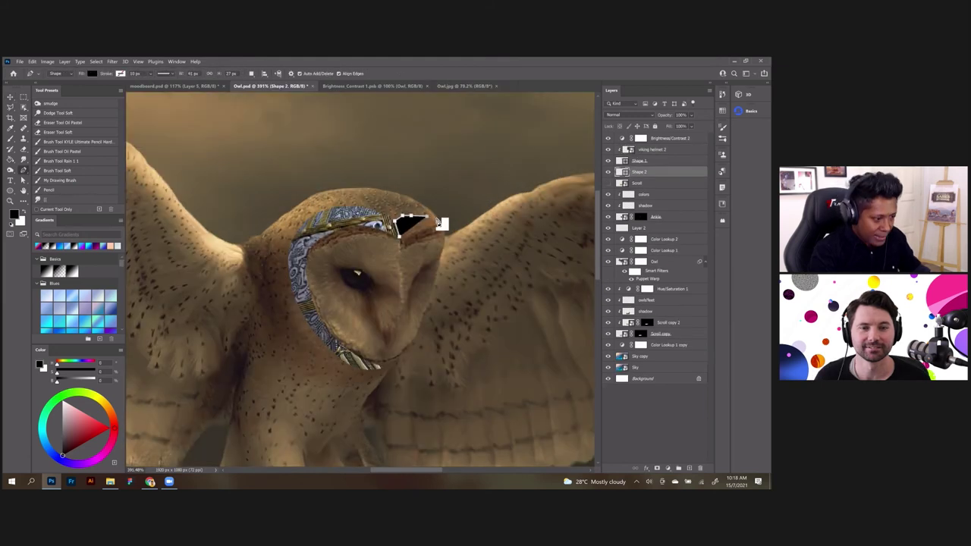
Draw a black curved band about 70 px wide along the far side of the owl's face with the Pen tool
click(436, 219)
click(445, 226)
click(449, 236)
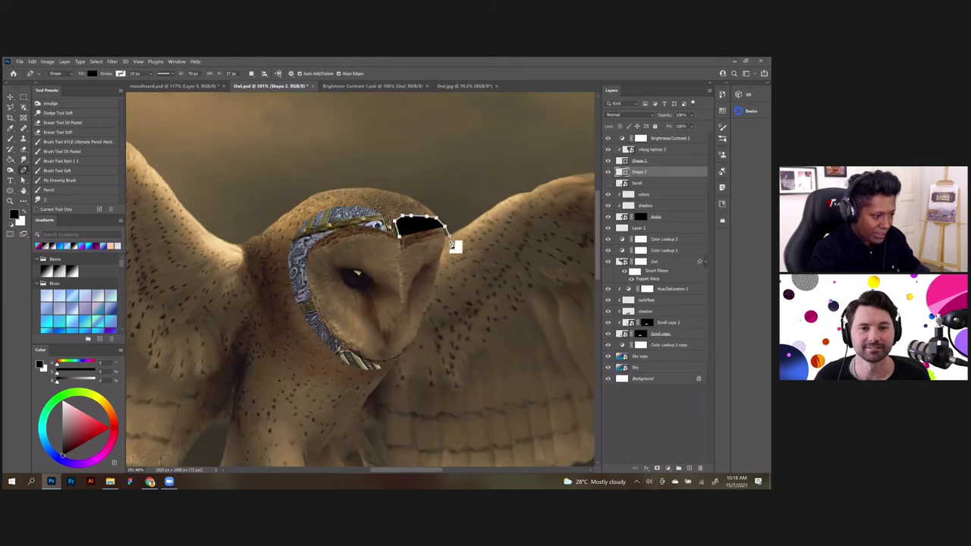
click(452, 265)
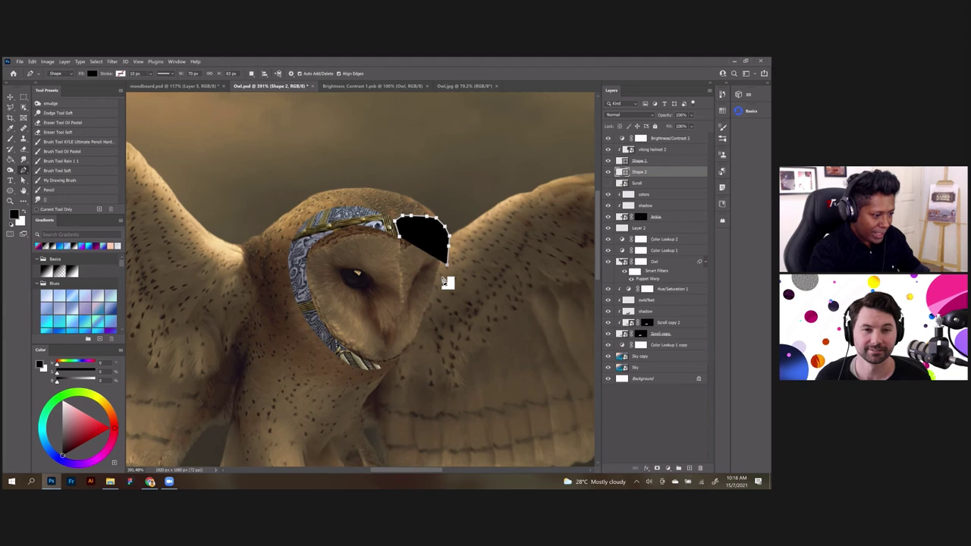
click(441, 295)
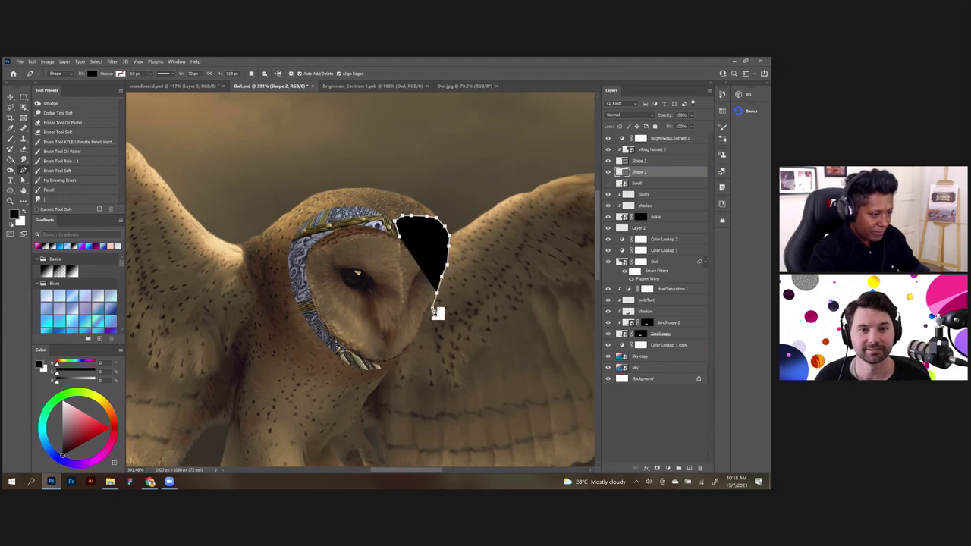
click(430, 324)
click(423, 334)
click(414, 347)
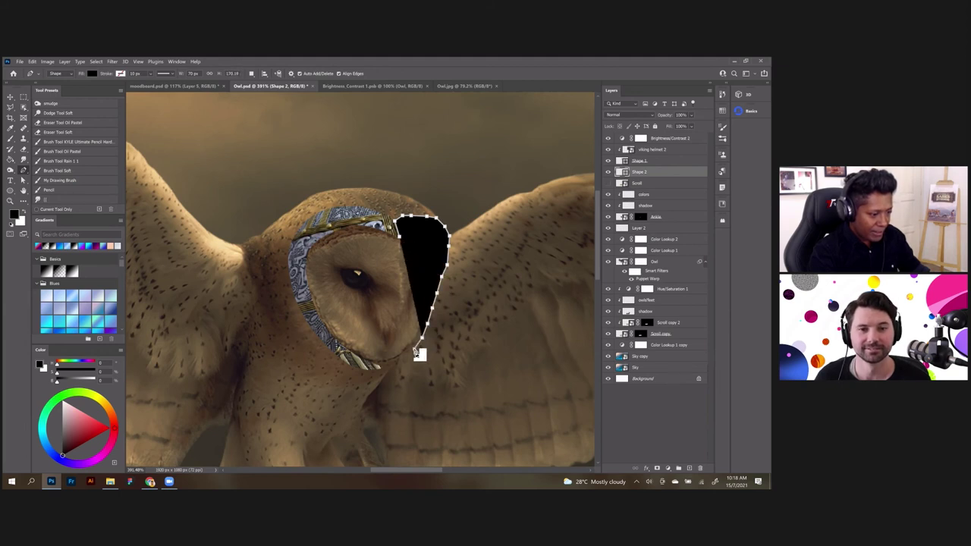
click(402, 360)
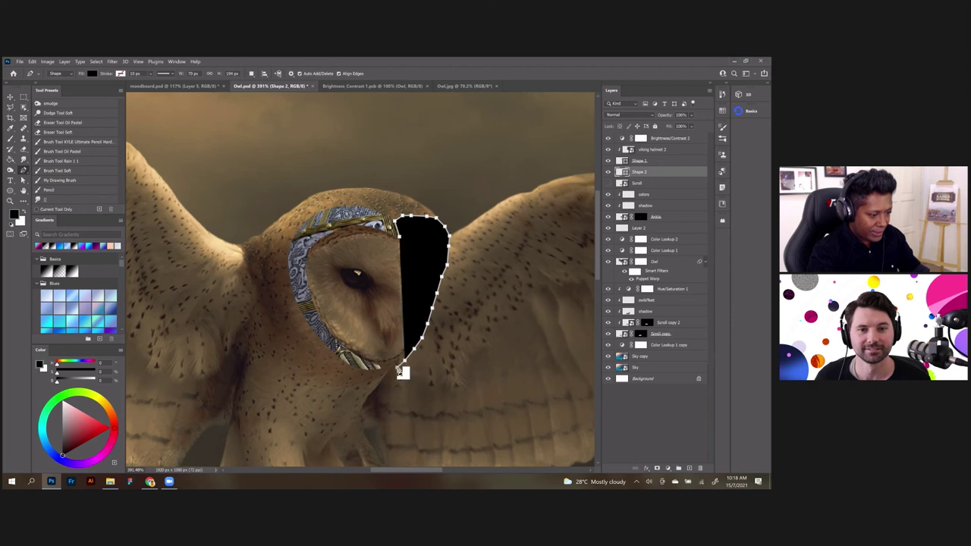
click(399, 368)
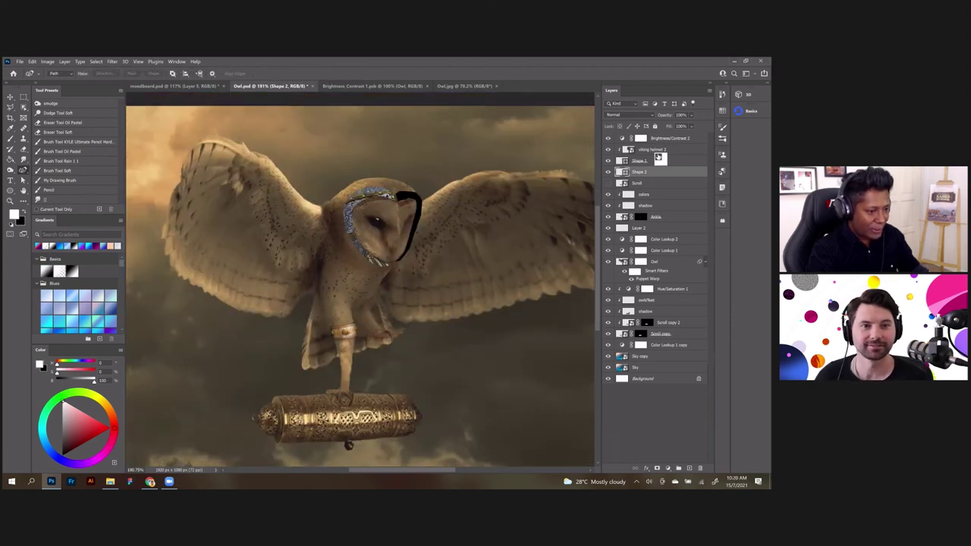
Duplicate the viking helmet 2 layer clipped onto Shape 2 and shift the copy so its ornament fills the far-side band
click(658, 151)
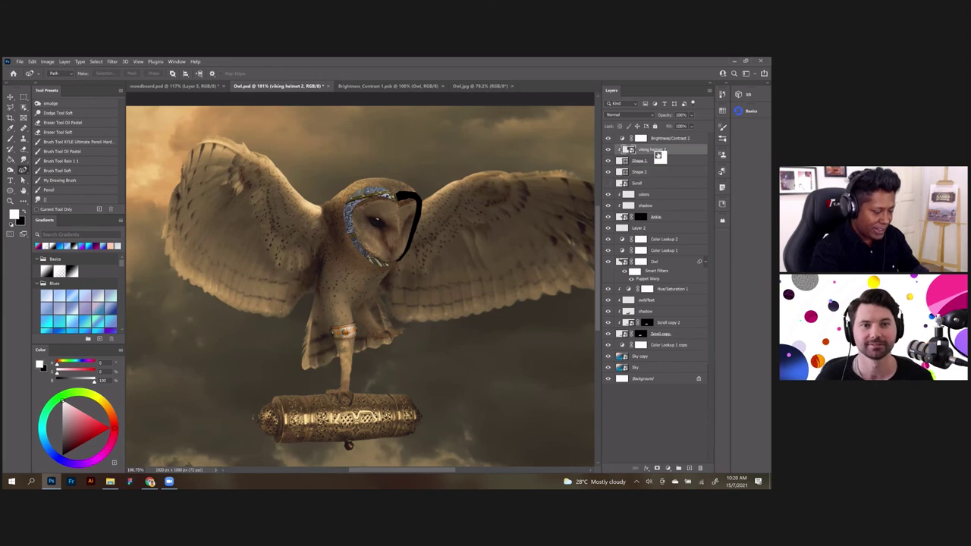
drag(659, 155, 656, 177)
key(ctrl+j)
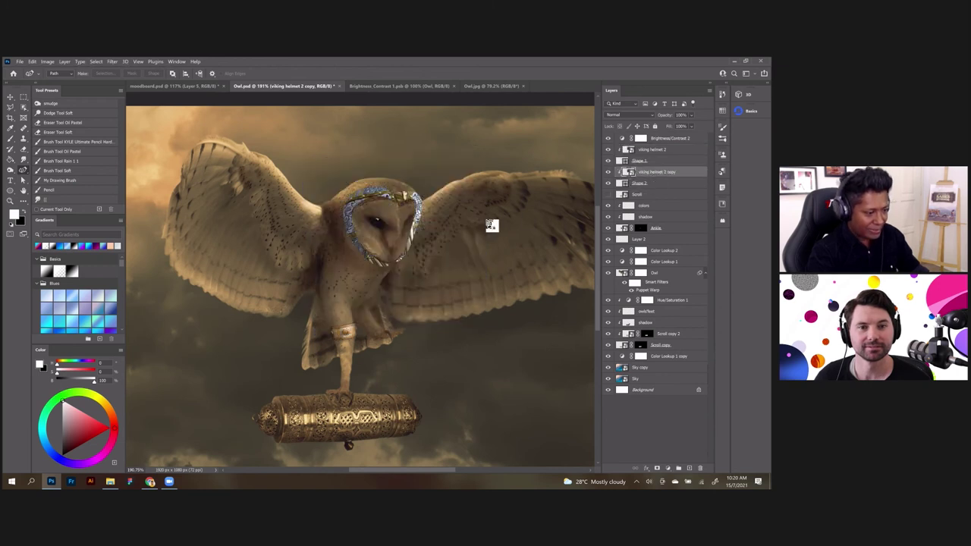
key(ctrl+t)
drag(436, 230, 459, 225)
key(Return)
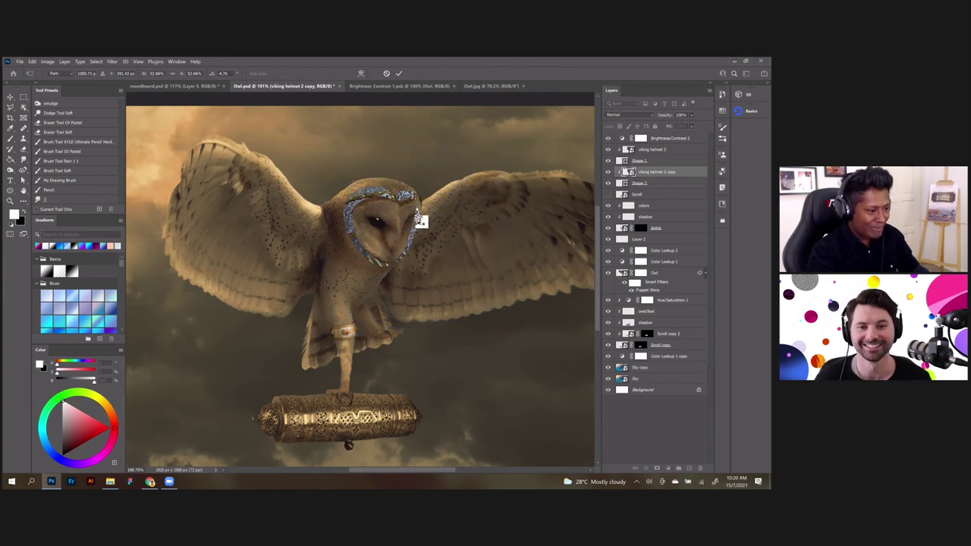
Examine how the ornamented bands fit around the owl's face, both close up and across the whole composition
scroll(423, 218, up, 3)
scroll(423, 218, down, 5)
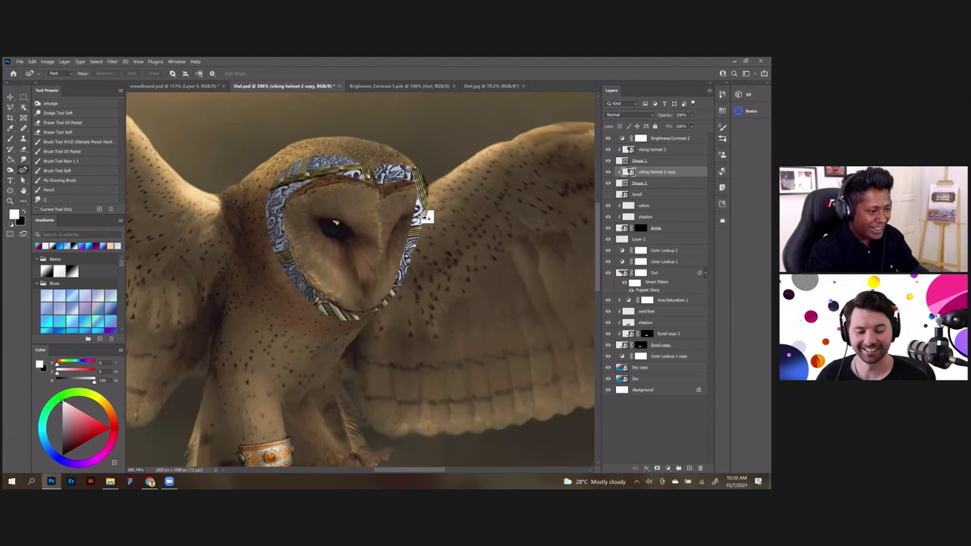
scroll(432, 214, down, 1)
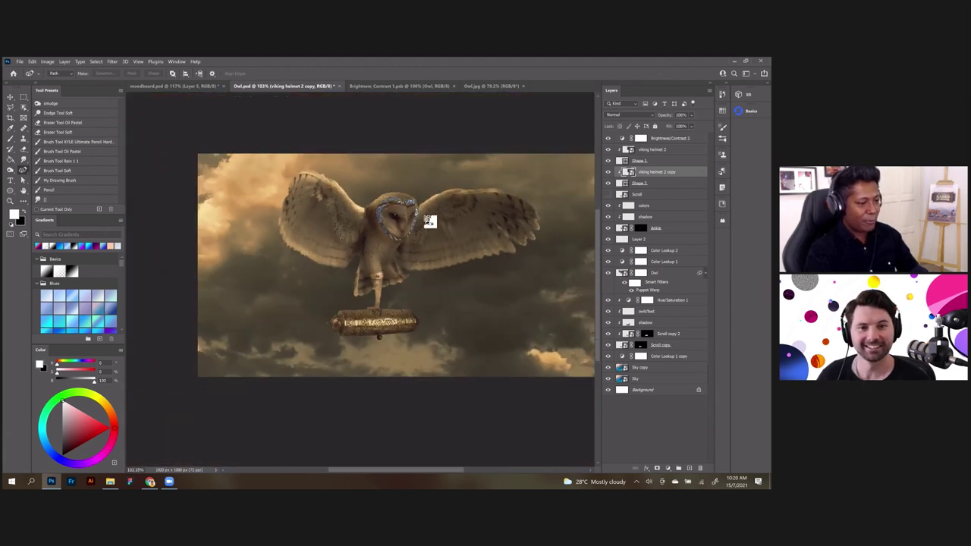
scroll(429, 218, up, 3)
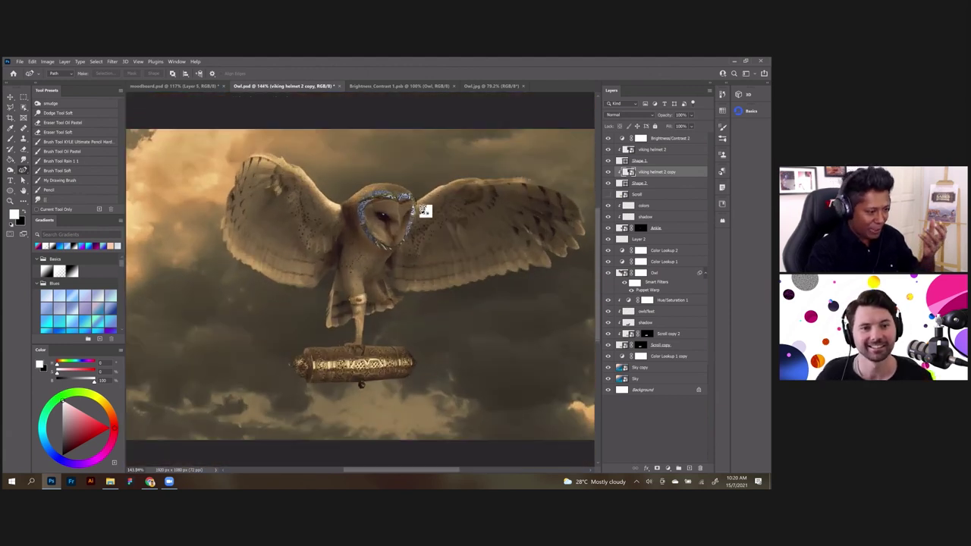
scroll(425, 211, up, 2)
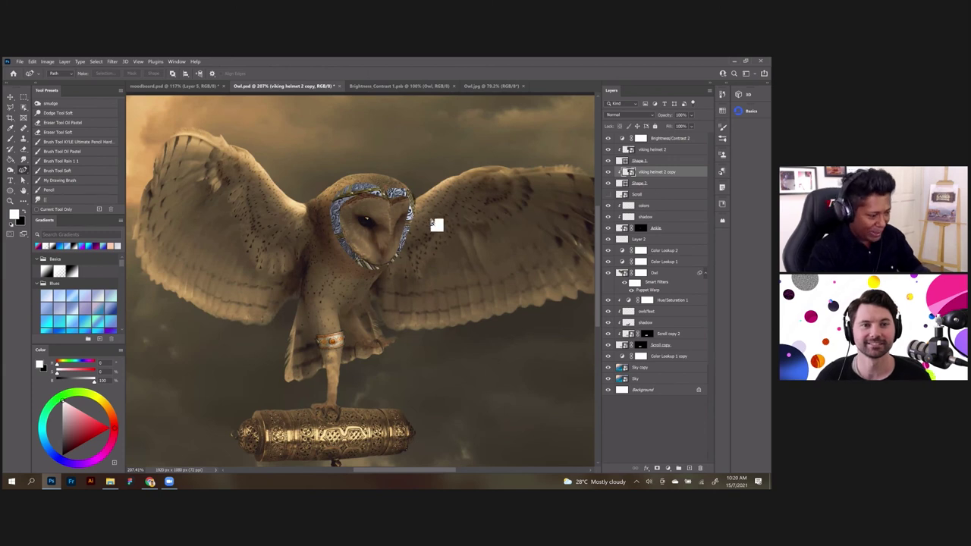
key(ctrl+t)
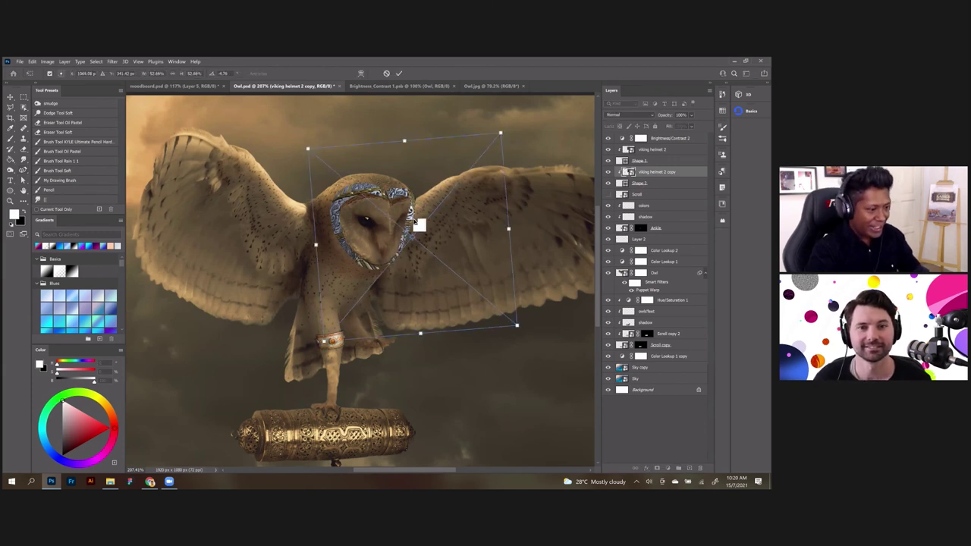
key(Return)
scroll(418, 223, down, 1)
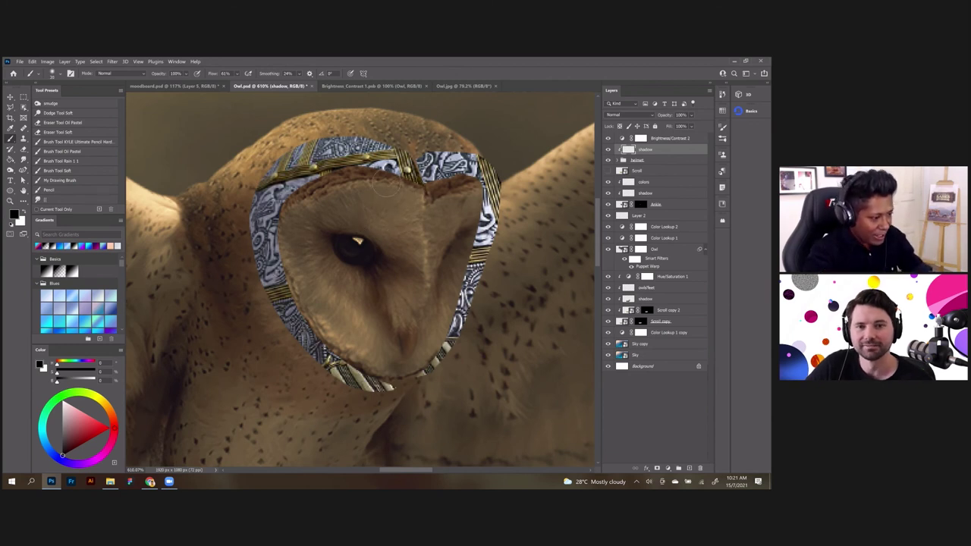
Paint a black brush stroke on the clipped shadow layer along the helmet trim's inner edge above the owl's brow
mouse_move(387, 184)
mouse_down()
mouse_move(344, 181)
mouse_move(380, 184)
mouse_move(350, 182)
mouse_move(312, 199)
mouse_move(402, 195)
mouse_move(345, 186)
mouse_move(300, 203)
mouse_move(297, 216)
mouse_move(393, 195)
mouse_move(368, 185)
mouse_move(301, 206)
mouse_move(293, 218)
mouse_move(301, 260)
mouse_move(298, 225)
mouse_move(322, 188)
mouse_move(354, 176)
mouse_move(410, 197)
mouse_up()
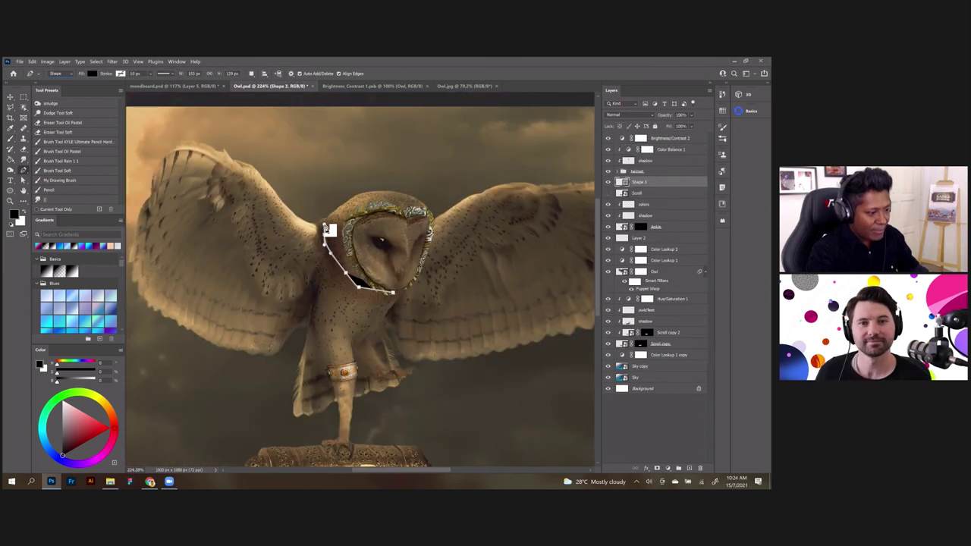
Outline the owl's head behind the helmet trim with a black Pen tool shape about 250 by 233 px
click(329, 225)
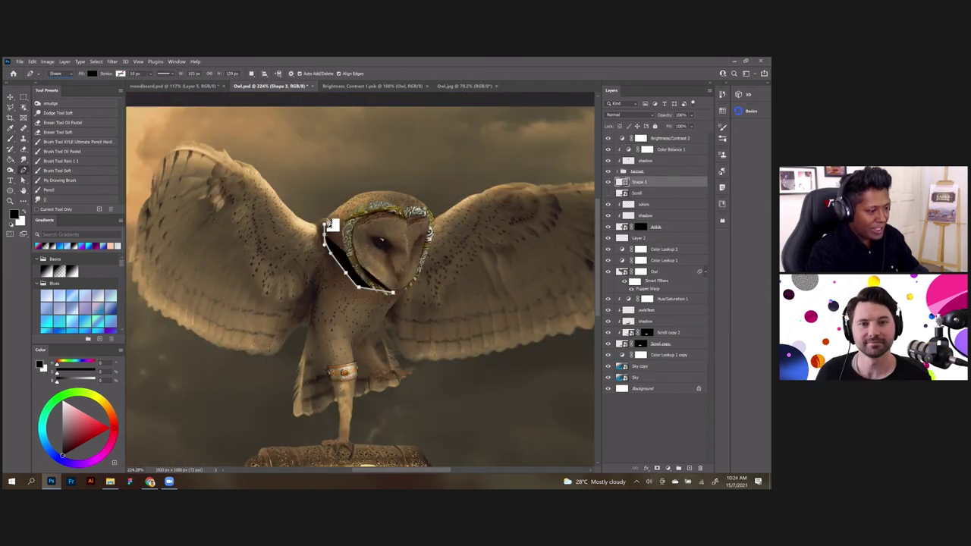
click(341, 214)
click(350, 200)
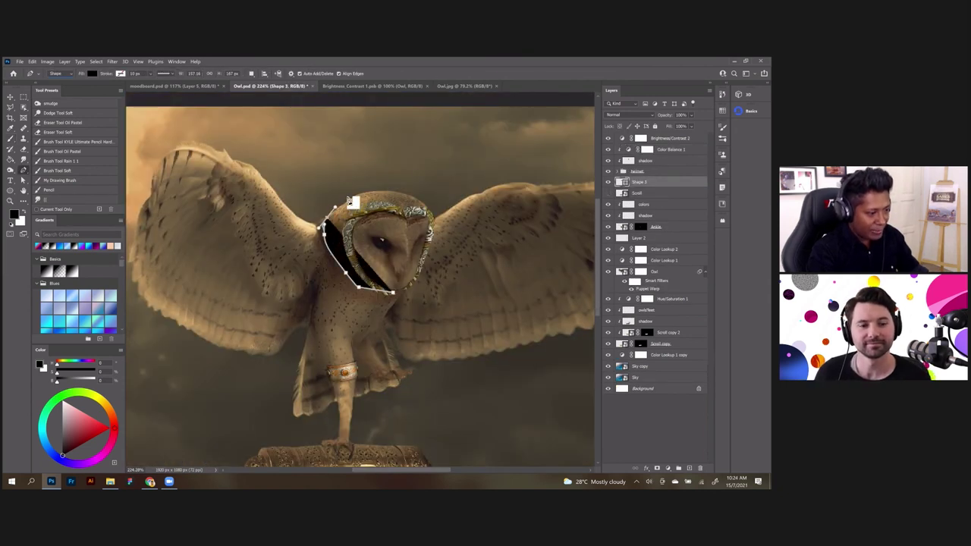
click(372, 194)
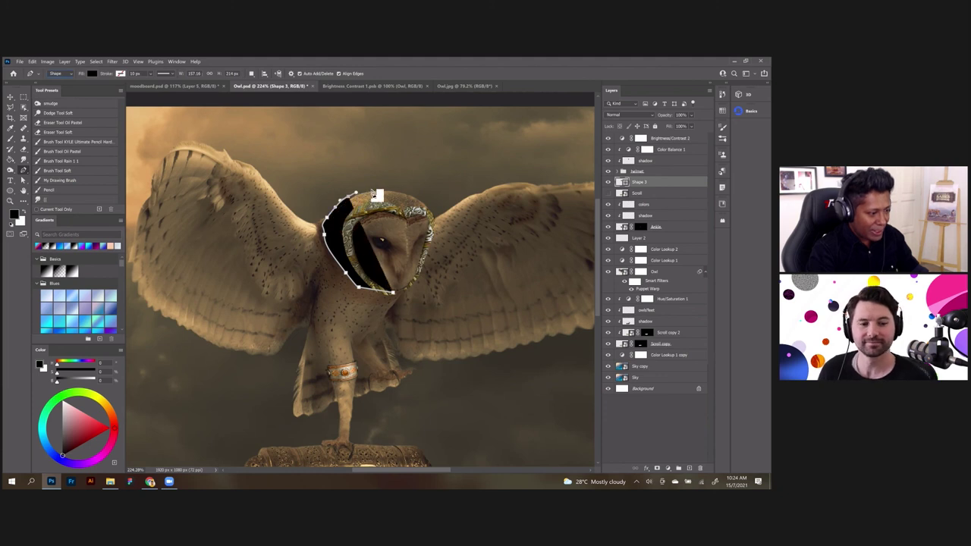
click(397, 196)
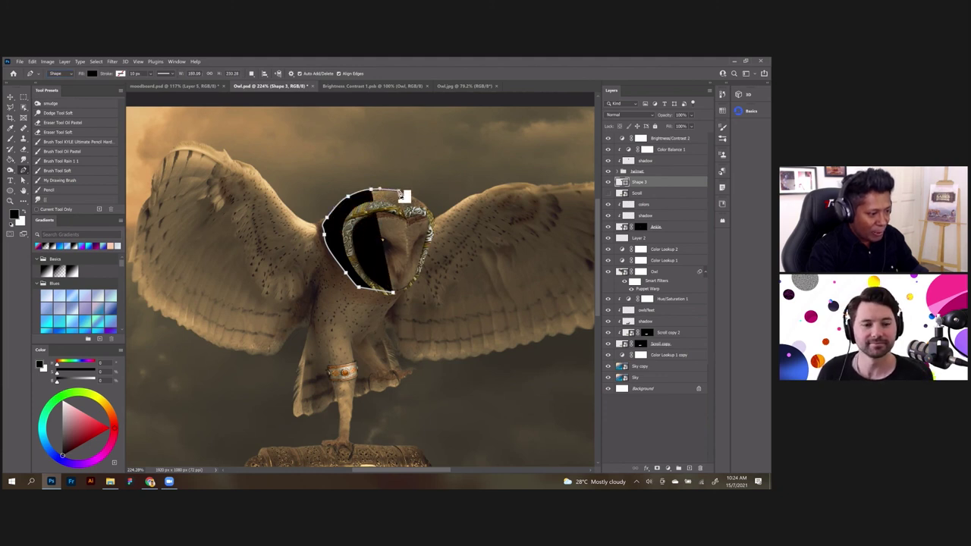
click(405, 194)
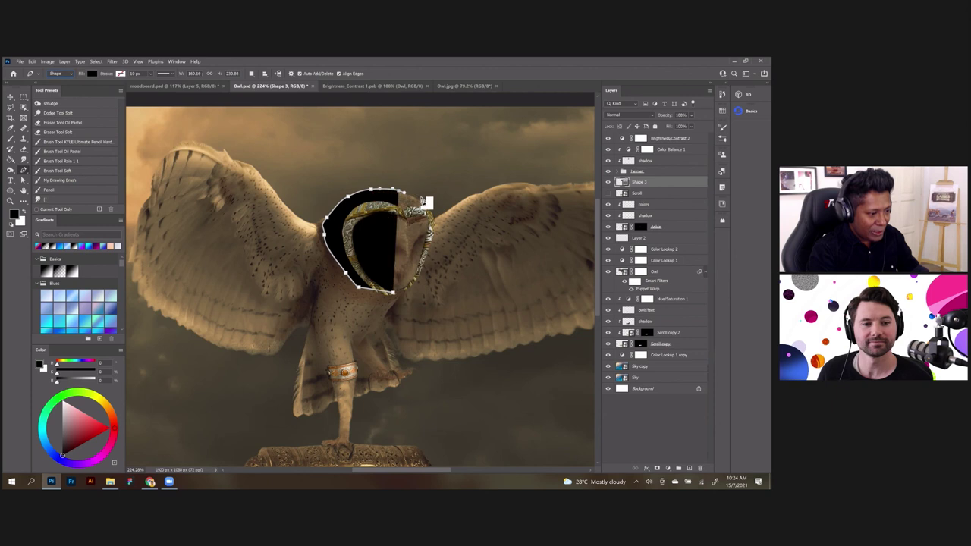
click(426, 203)
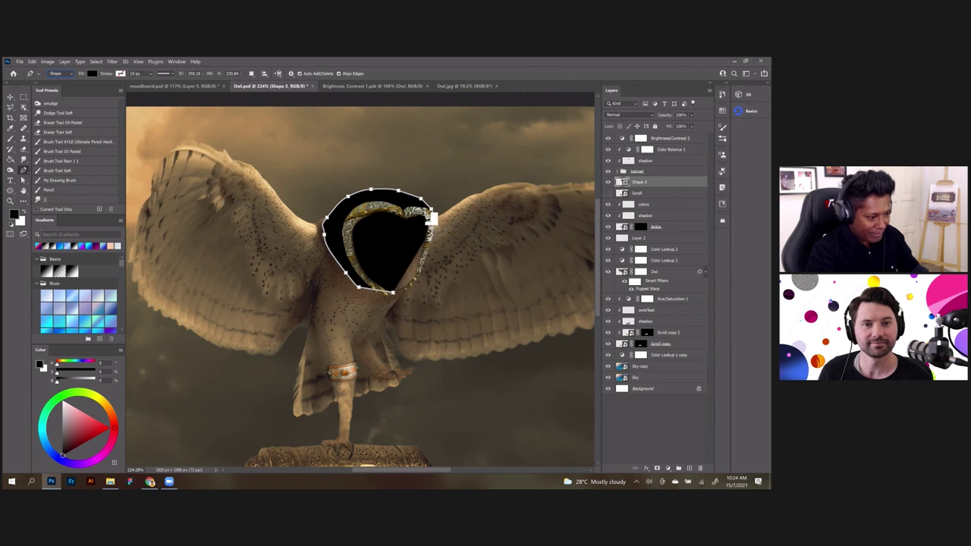
key(Return)
Place the leather-helmet image above Shape 3, scale it to about 177% over the owl's head, and clip it to the shape
scroll(377, 239, down, 4)
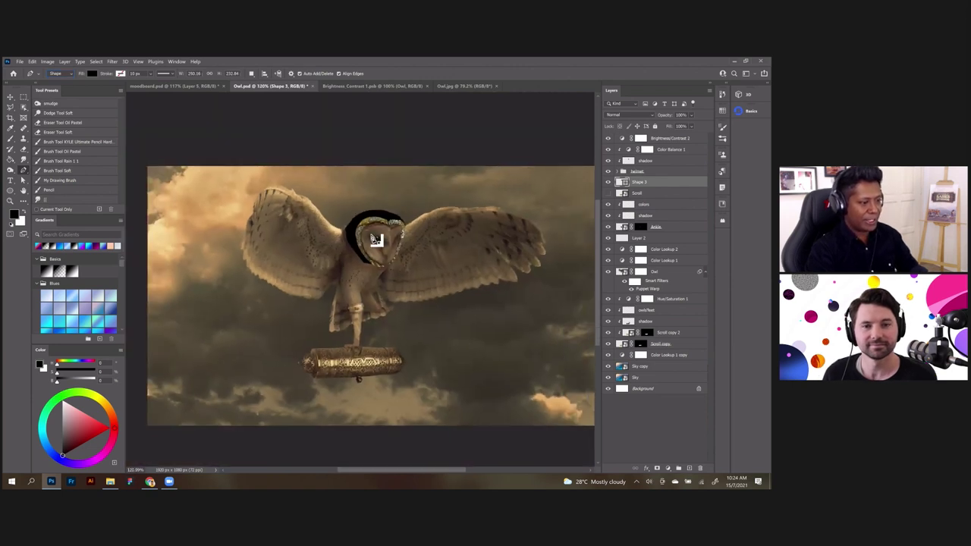
scroll(377, 239, up, 4)
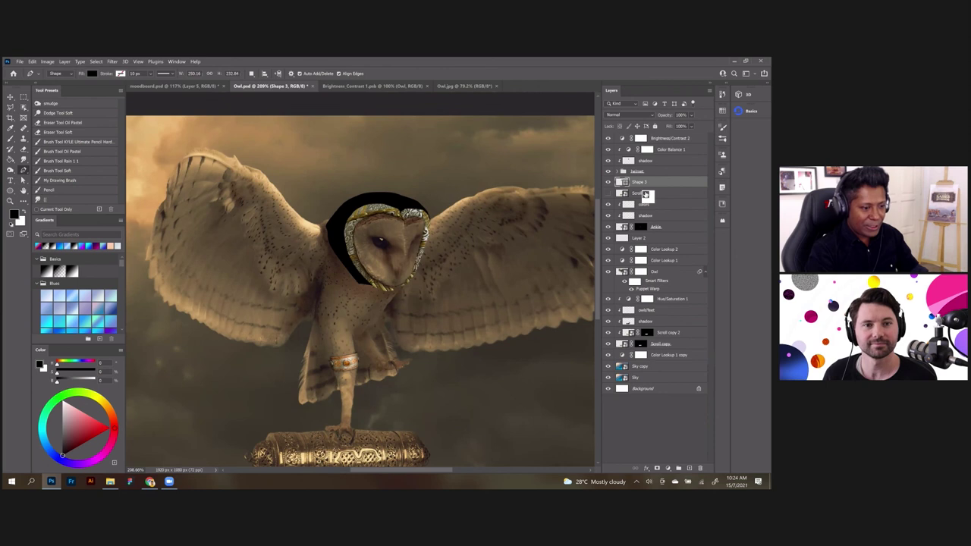
drag(770, 265, 395, 230)
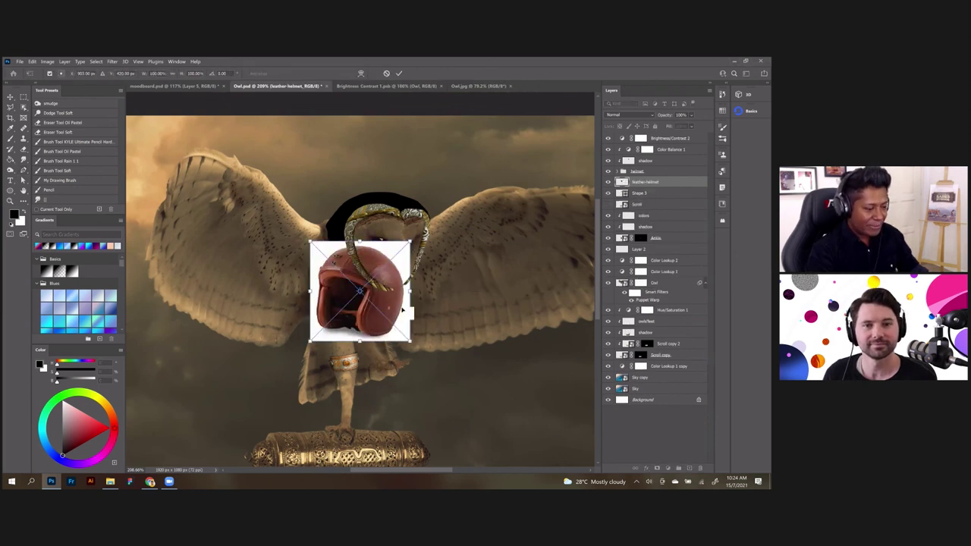
drag(413, 343, 452, 376)
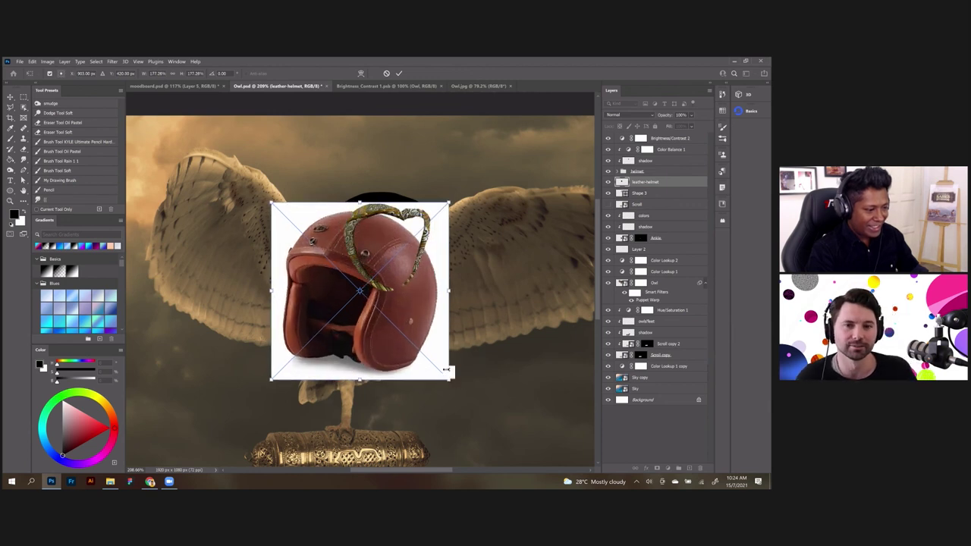
drag(418, 345, 422, 298)
key(p)
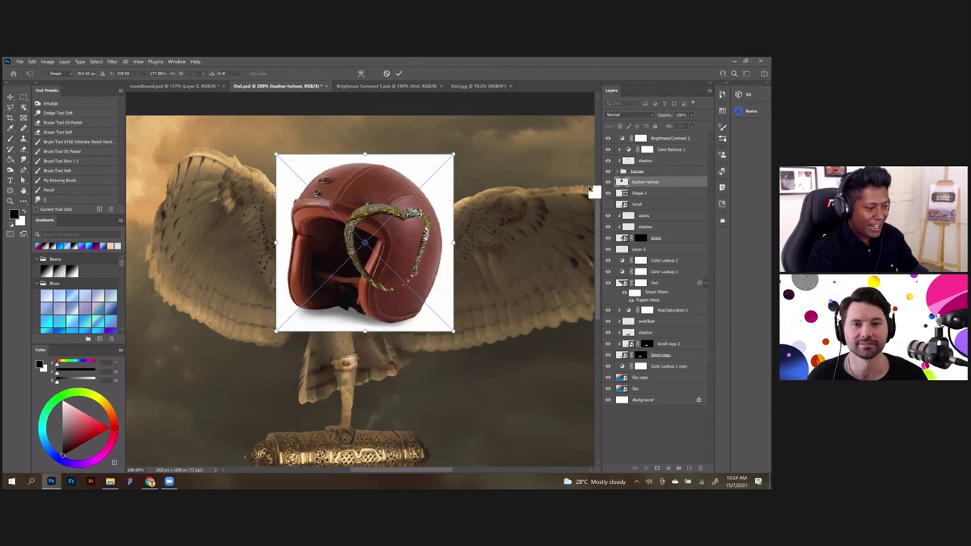
key(Return)
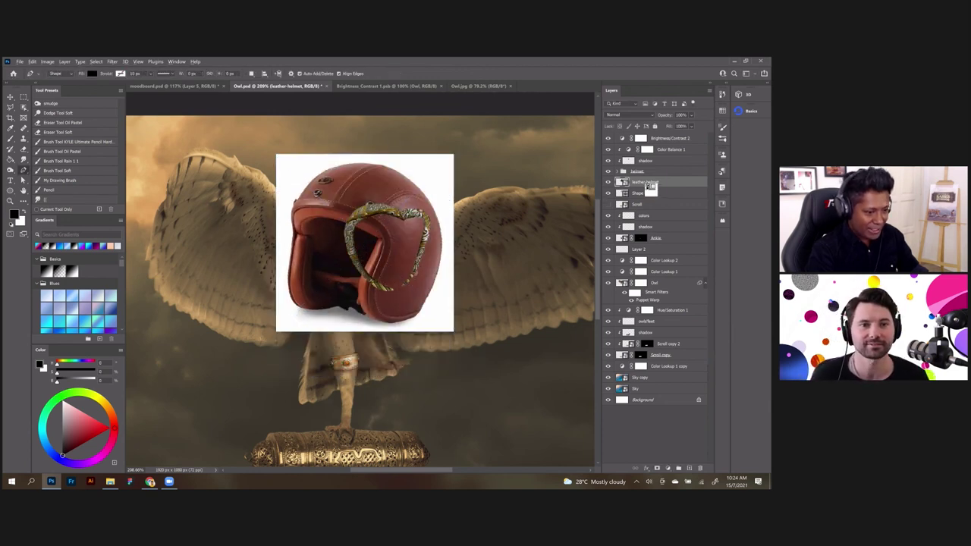
key(ctrl+alt+g)
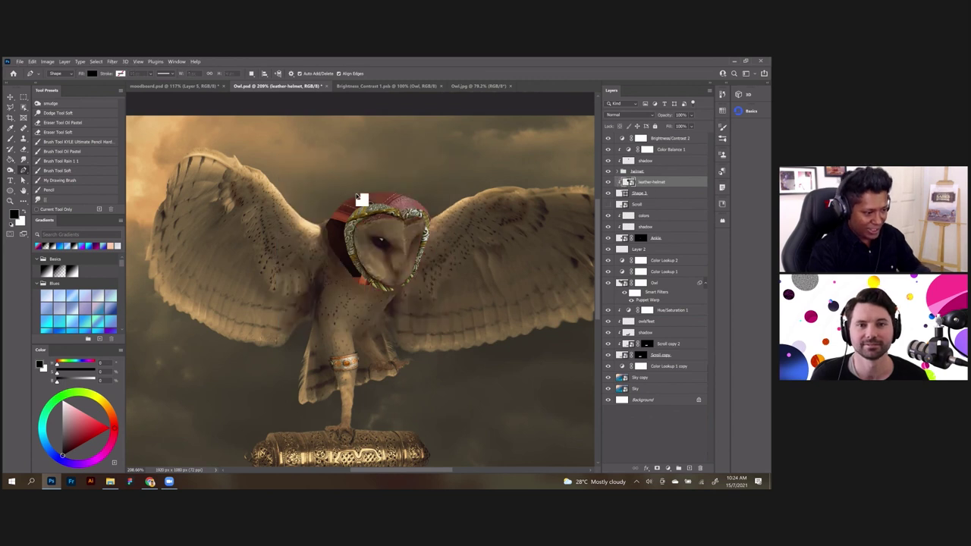
Flip the clipped leather-helmet texture horizontally and reposition it so the red leather covers the owl's head behind the trim
key(ctrl+t)
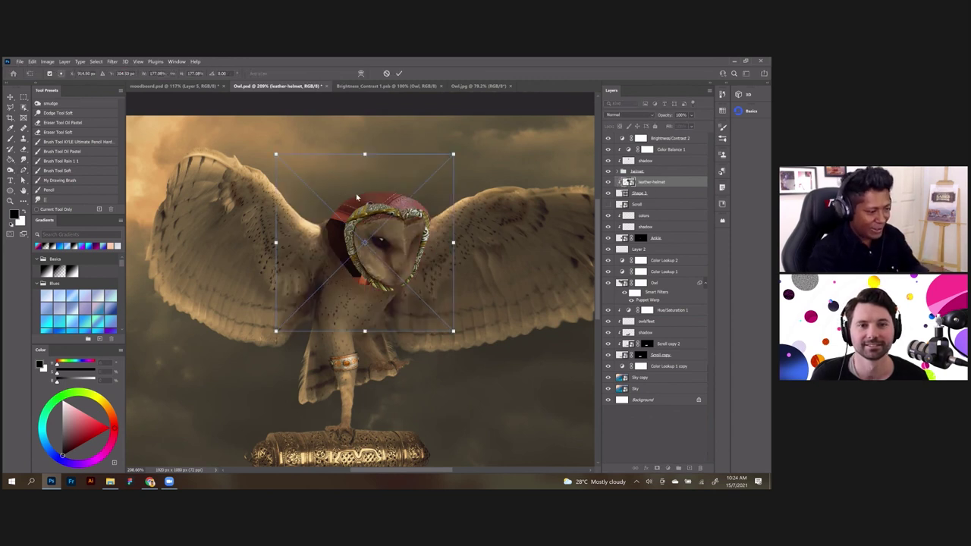
right_click(355, 193)
click(380, 330)
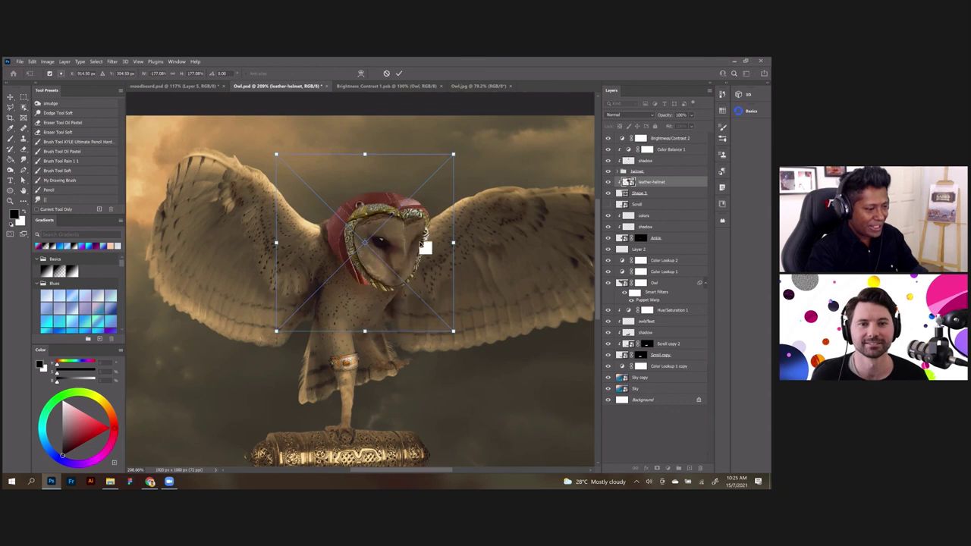
drag(438, 246, 465, 281)
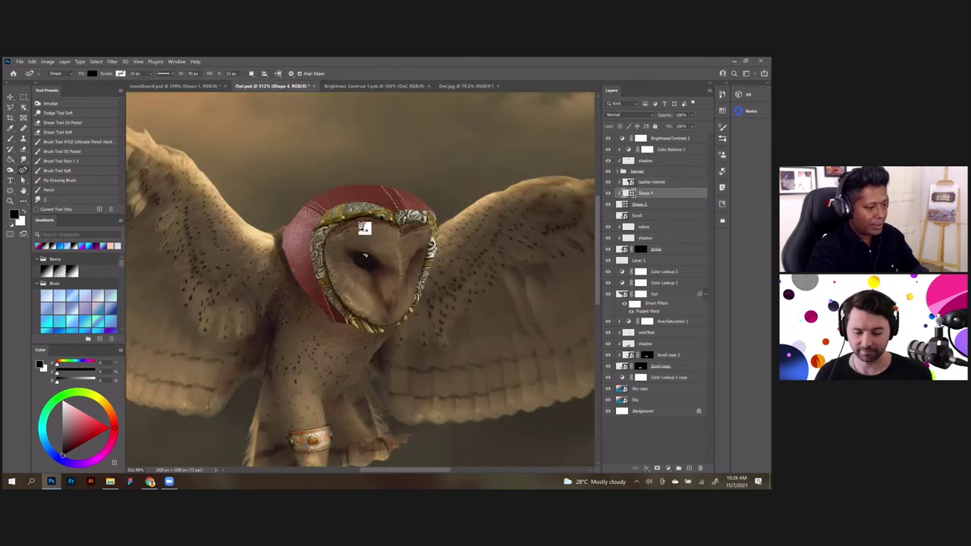
Delete the Shape 4 layer clipped between the leather-helmet texture and Shape 3
scroll(390, 224, down, 5)
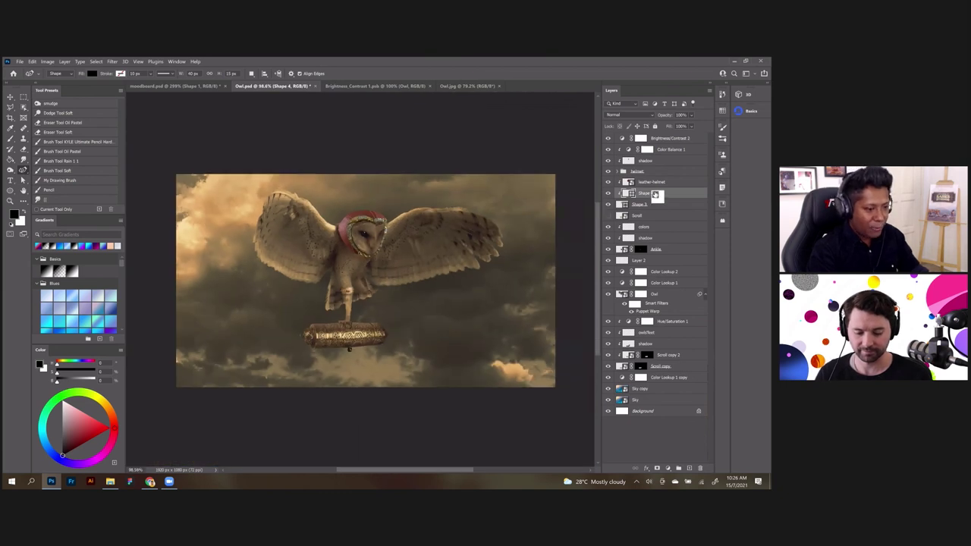
mouse_move(655, 194)
mouse_down()
mouse_move(655, 185)
mouse_move(651, 199)
mouse_up()
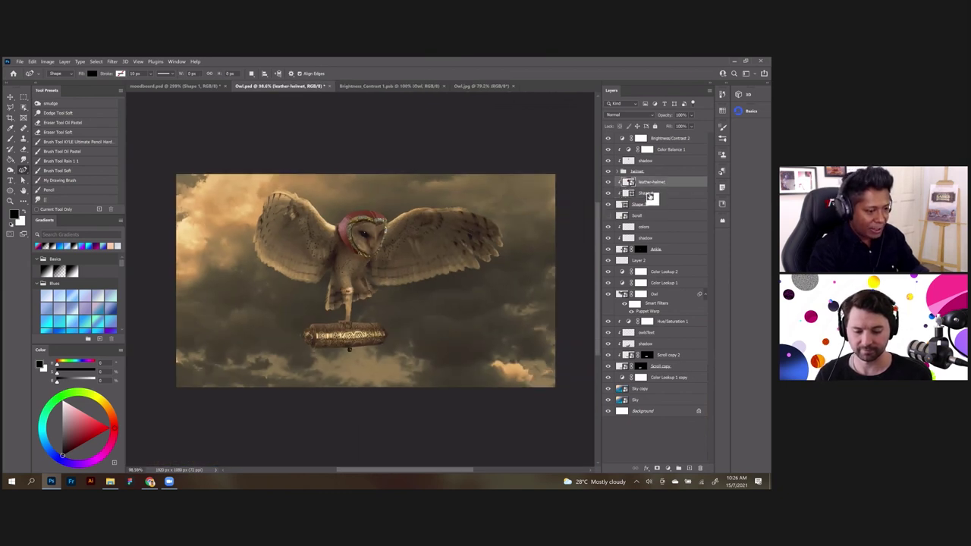
click(650, 196)
key(Delete)
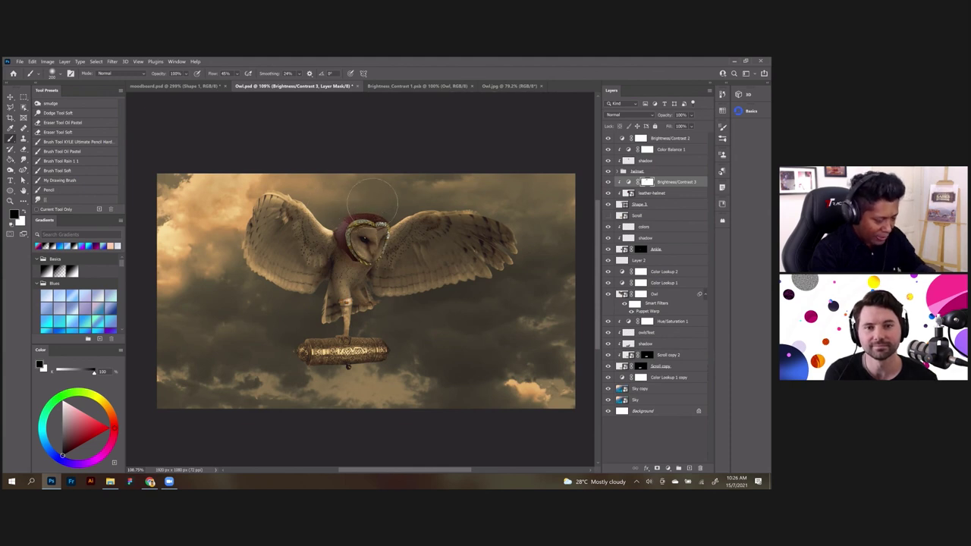
Examine how the leather helmet's shading blends with the owl, both across the whole composition and close up
scroll(372, 200, up, 3)
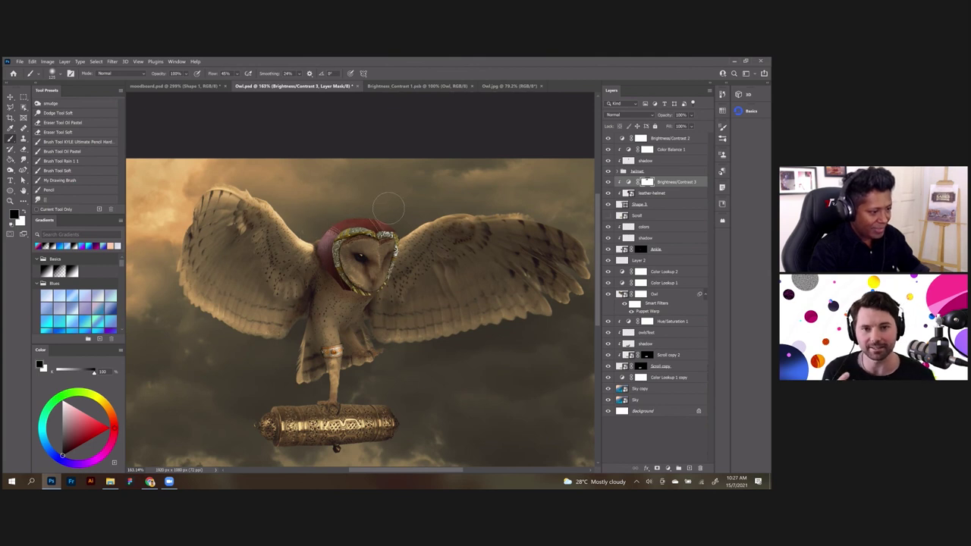
scroll(389, 208, down, 4)
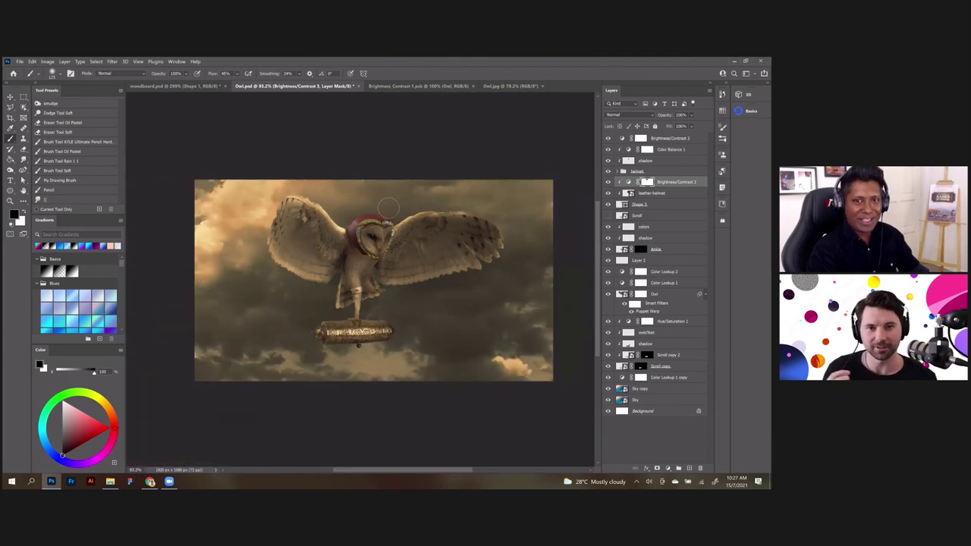
scroll(389, 207, up, 2)
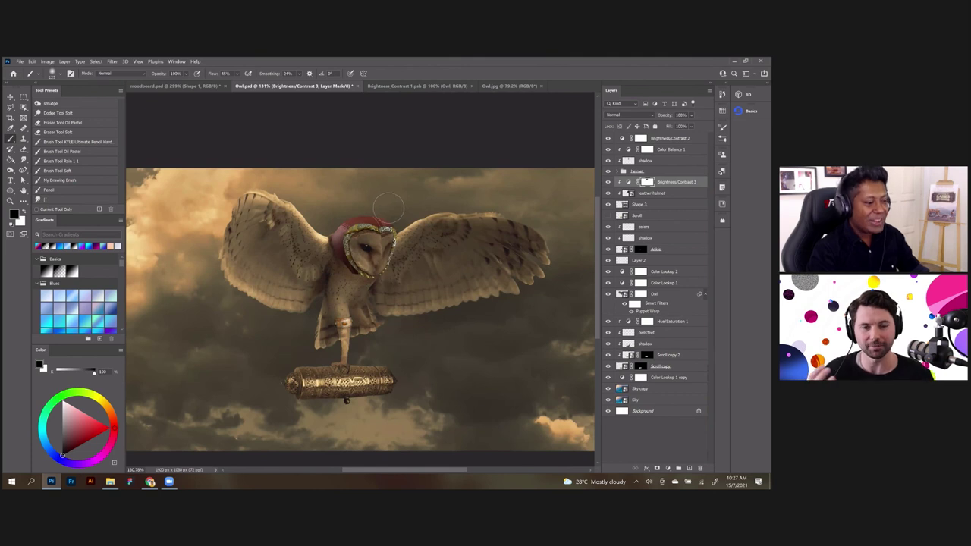
scroll(388, 207, up, 3)
scroll(389, 208, up, 2)
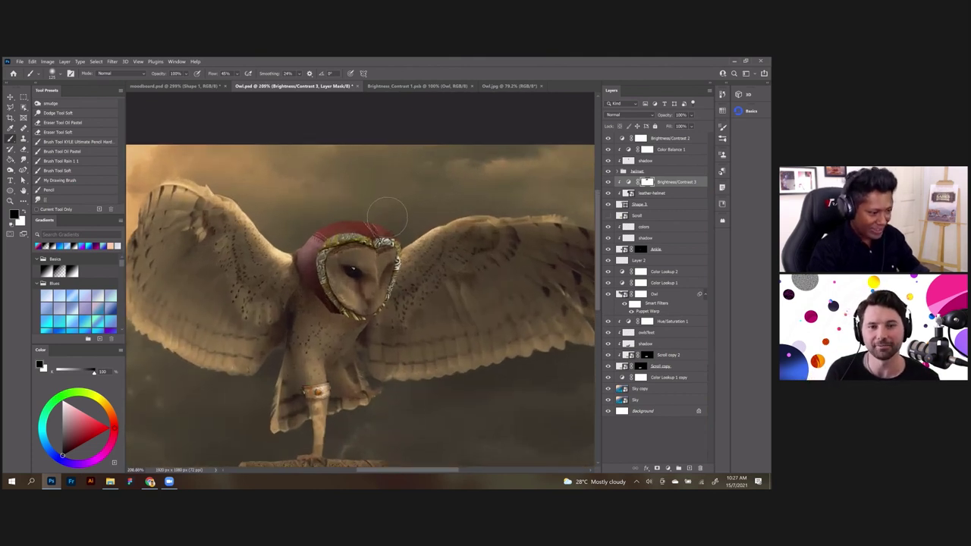